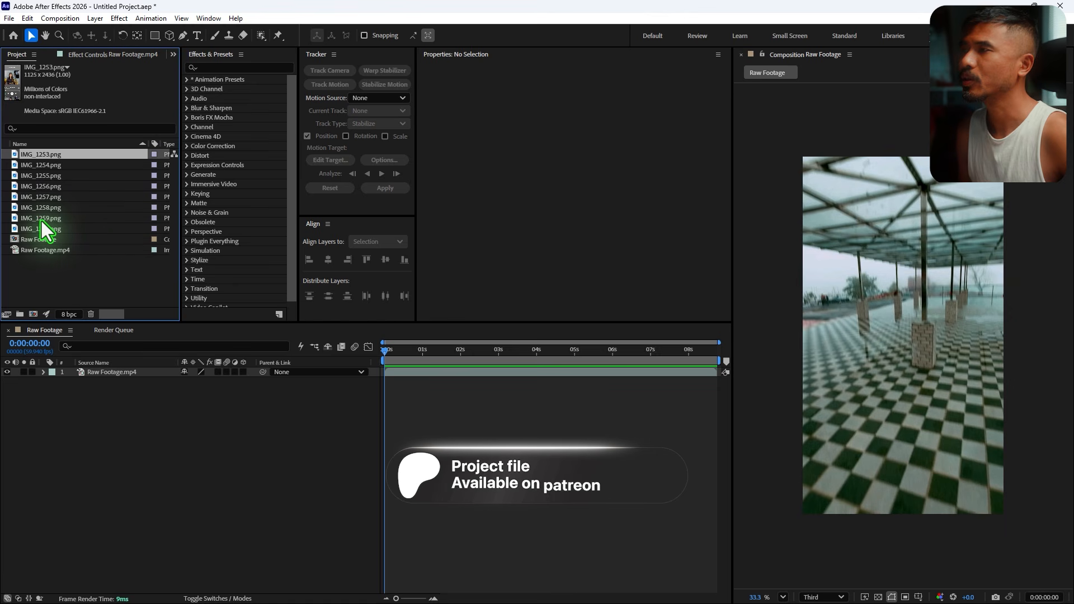
- Add IMG_1253.png to the Raw Footage composition and pre-compose it into a new composition named 1
left_click_drag(39, 153, 125, 373)
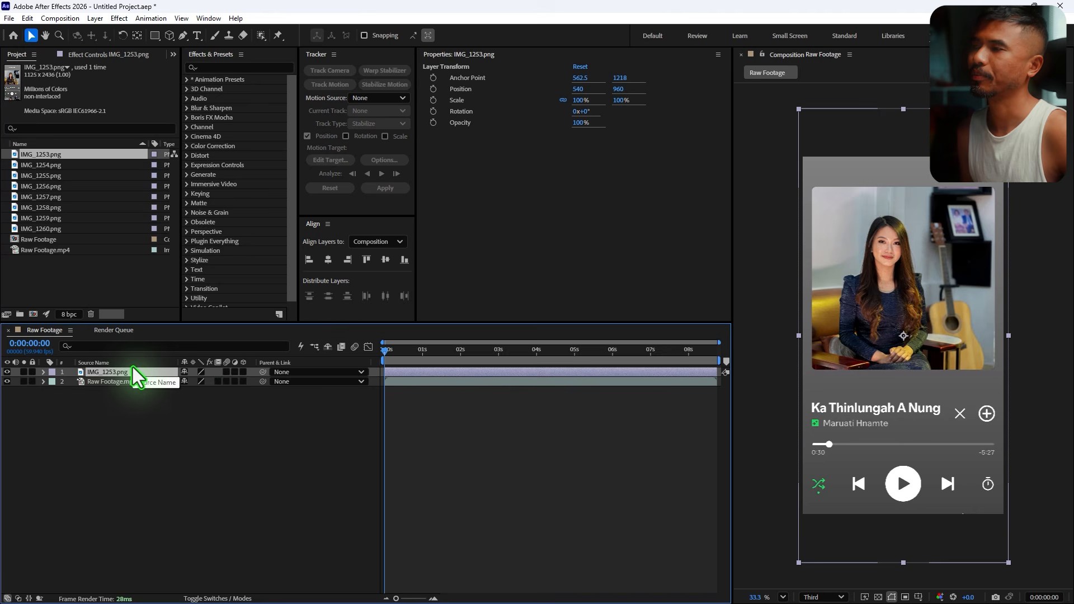
key("ctrl+shift+c")
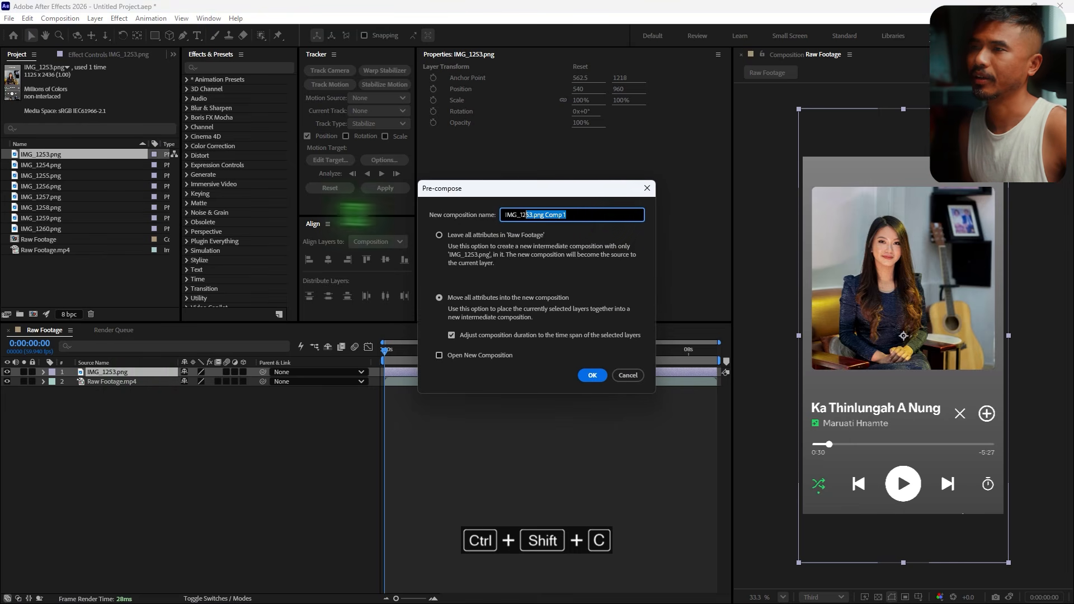
type("1")
left_click(591, 375)
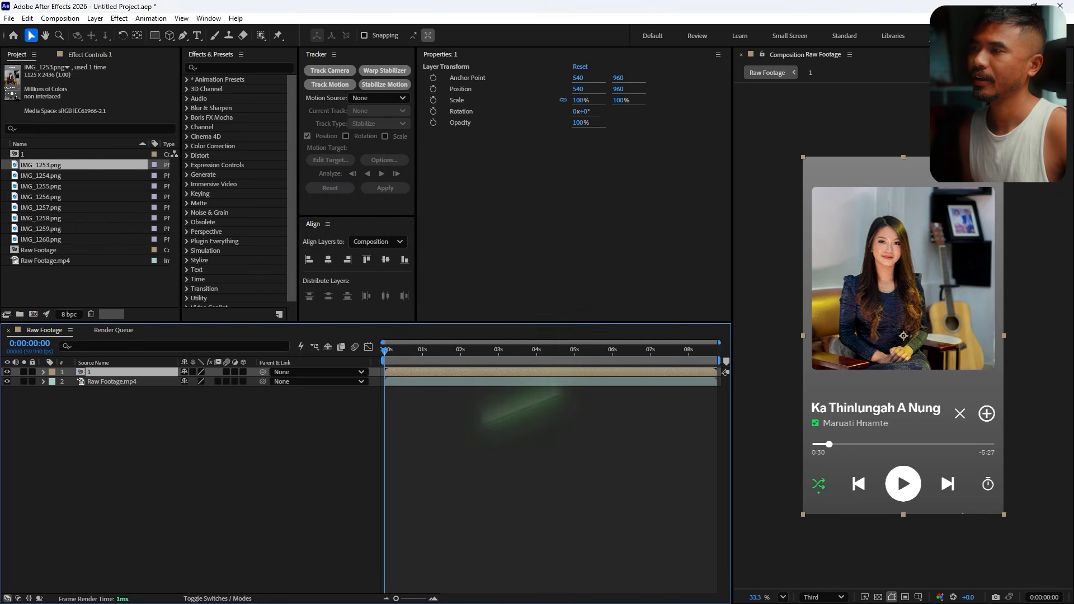
- Open composition 1 and set its size to 900 × 2500 px in the composition settings
double_click(89, 373)
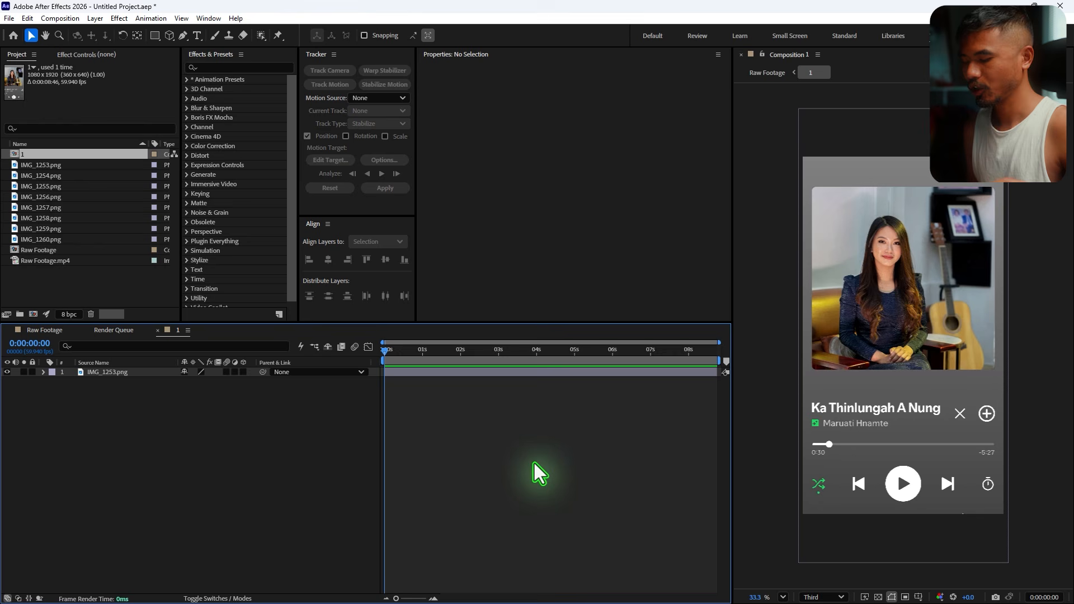
key("ctrl+k")
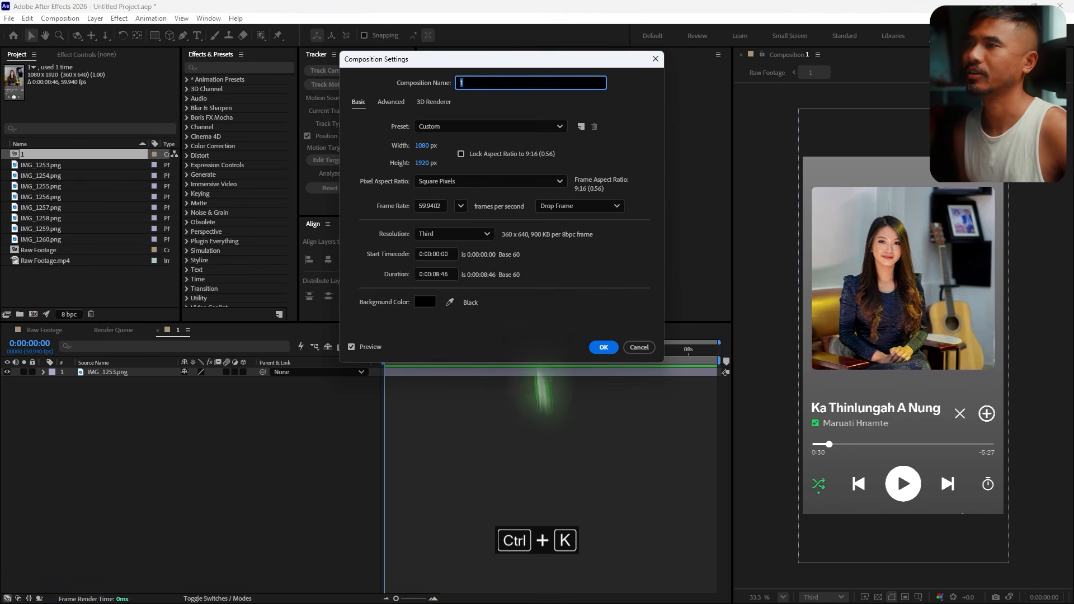
left_click(424, 147)
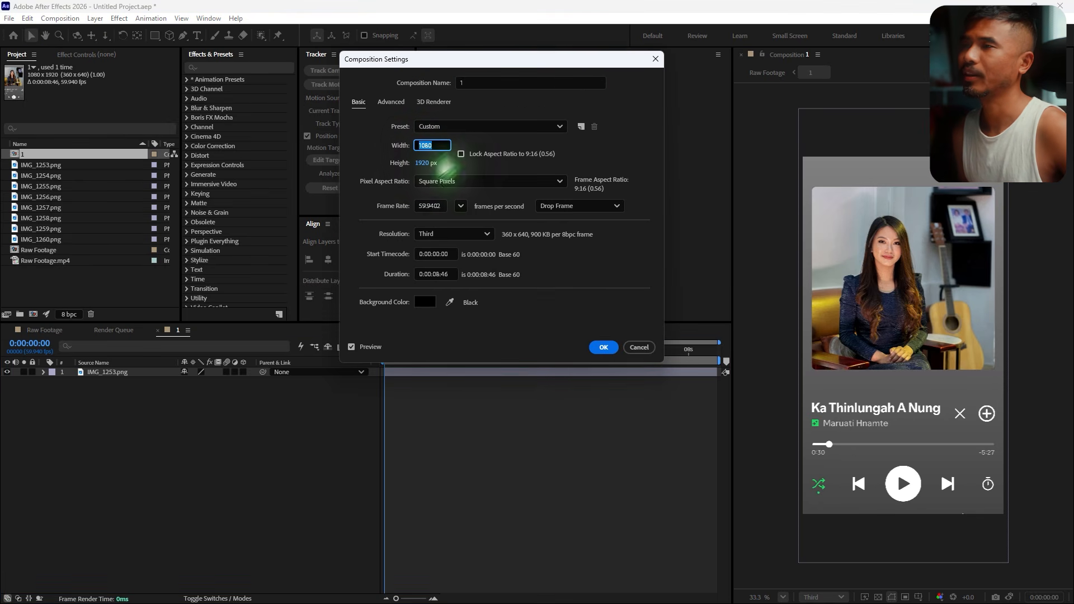
type("900")
key("Tab")
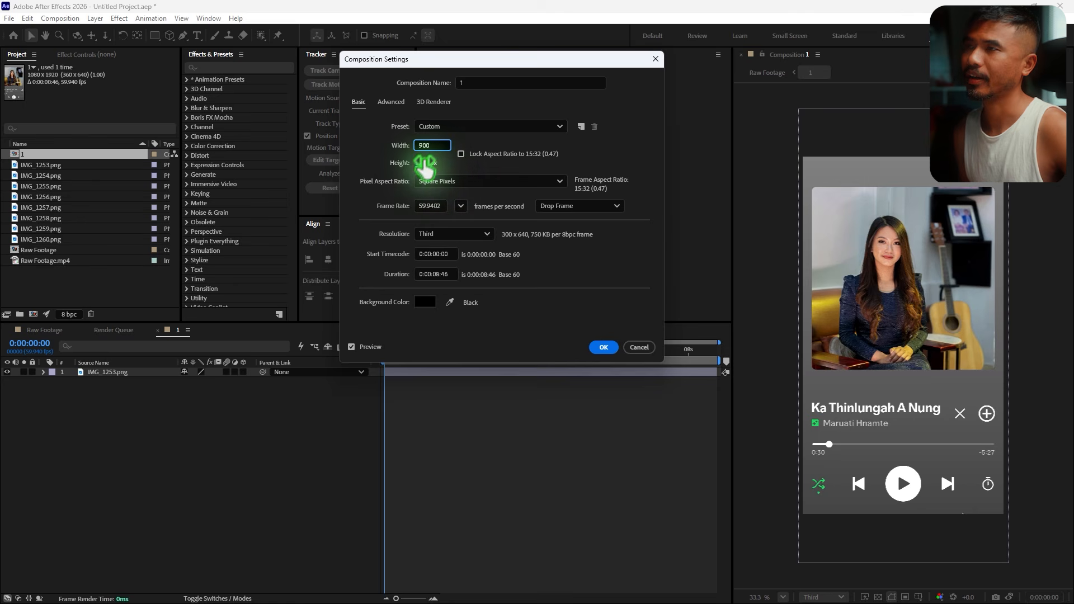
type("25")
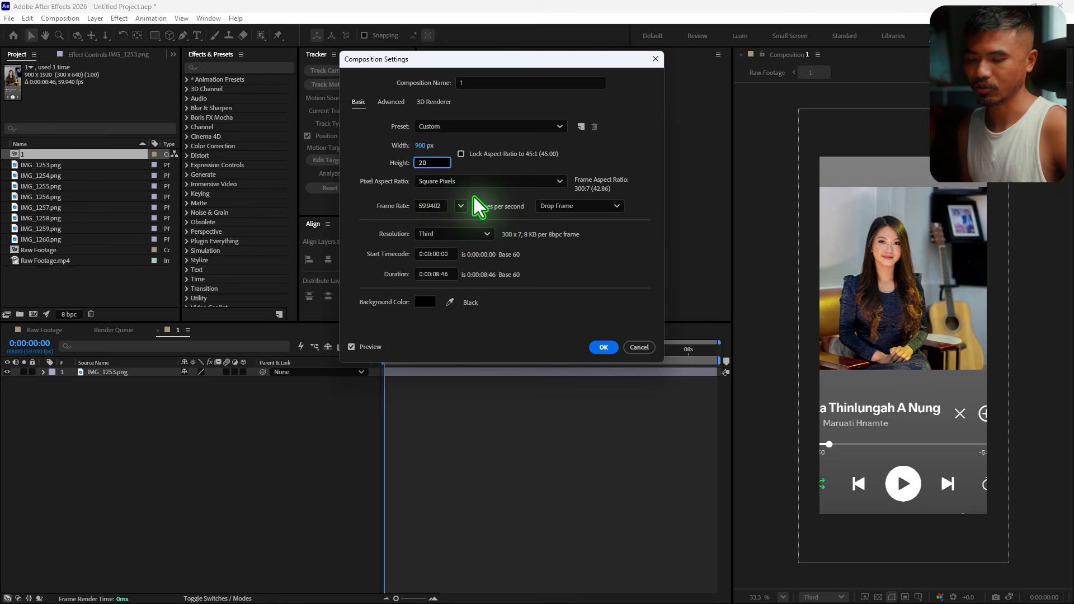
type("00")
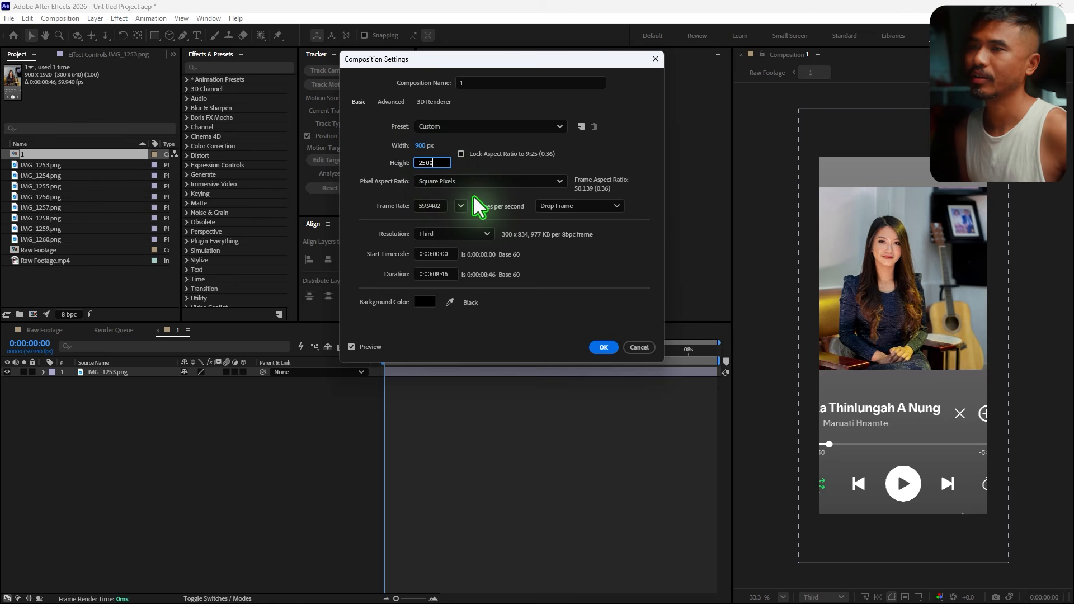
key("Return")
- Set the IMG_1253.png layer's scale to 10%
left_click(108, 374)
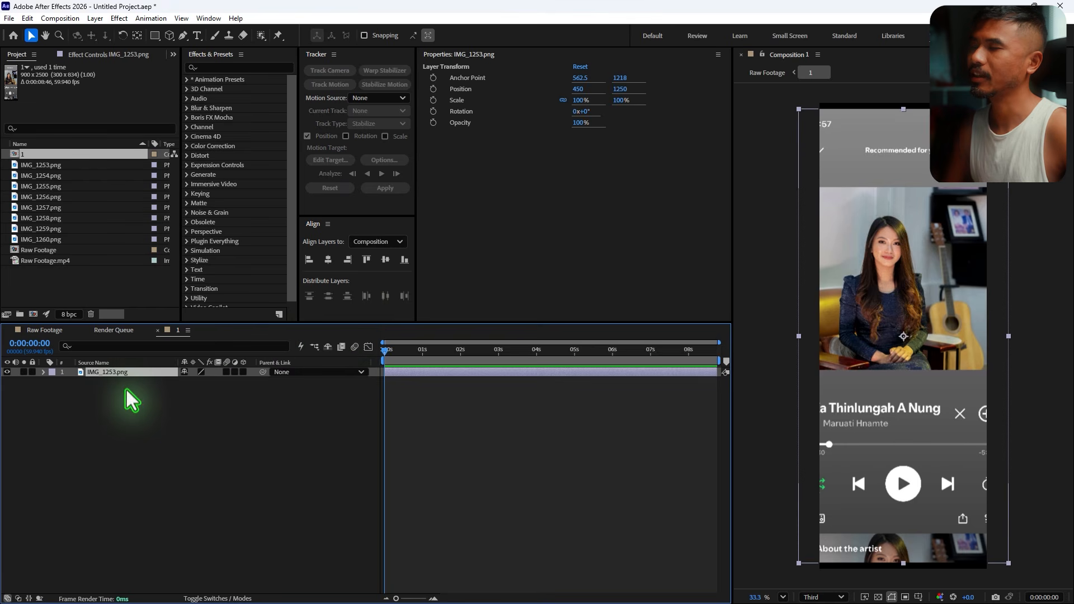
type("s")
type("10")
key("Return")
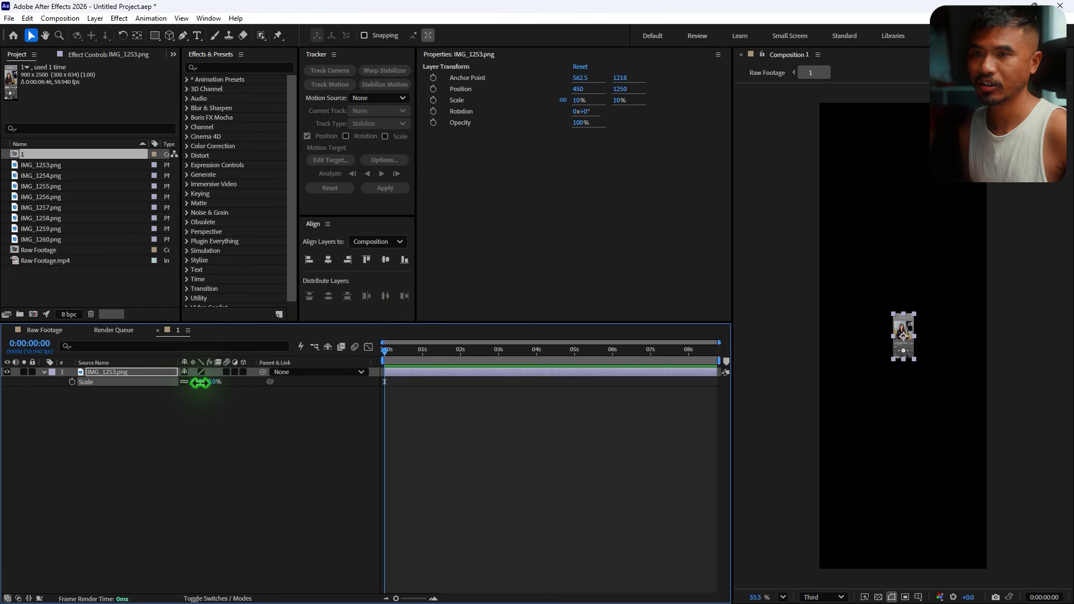
- Start keyframing the layer's position and move it down to the bottom of the frame at the first frame
key("p")
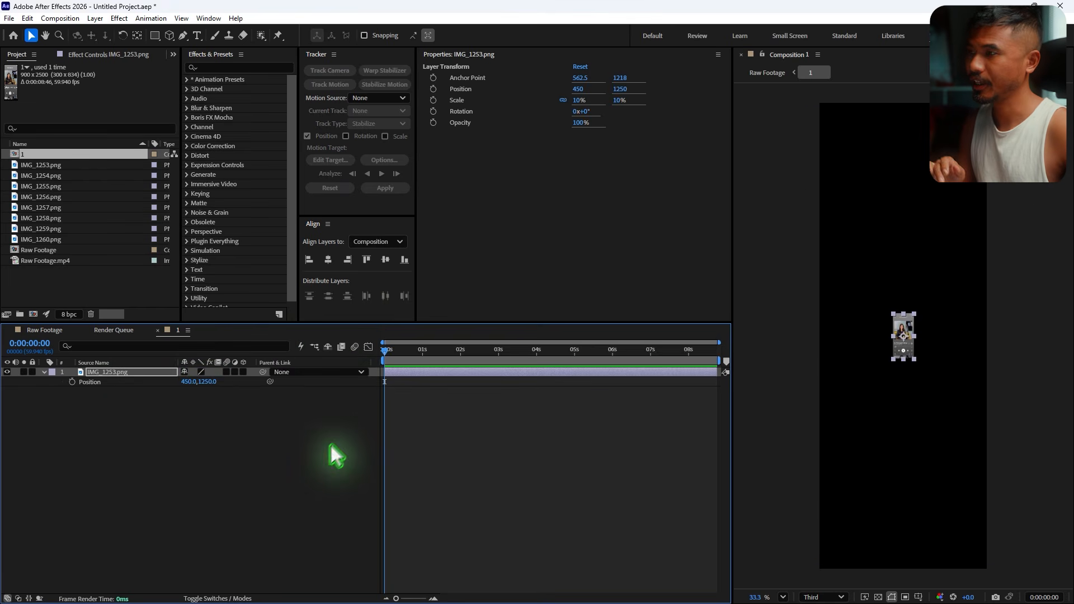
left_click(72, 382)
left_click_drag(913, 338, 910, 525)
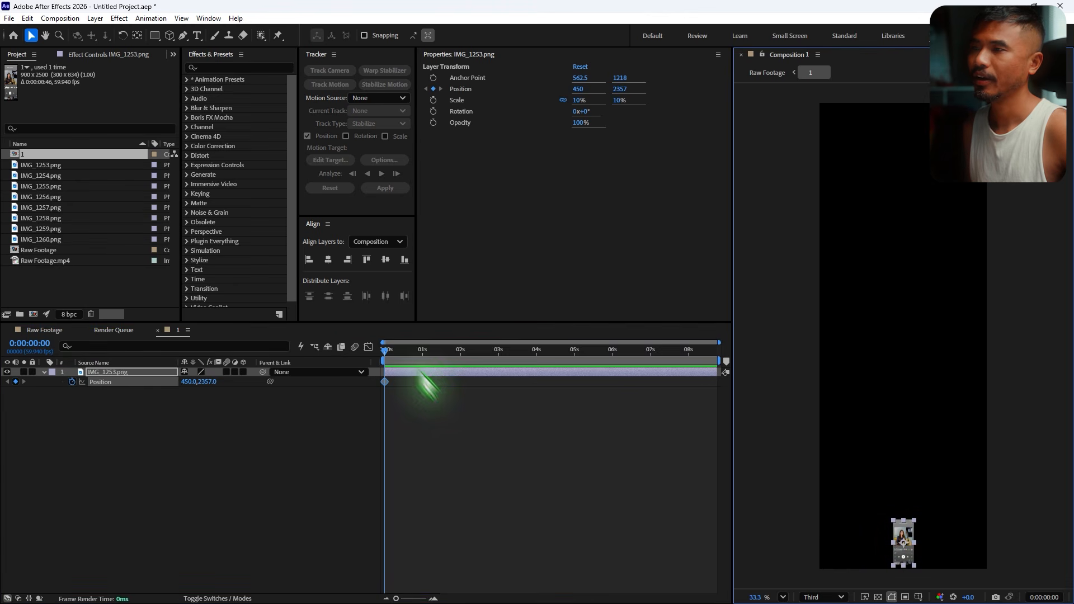
- Add position keyframes at 2 s, 4 s, about 6 s and the end, moving the layer upward in a zigzag past the top edge
left_click_drag(391, 351, 461, 374)
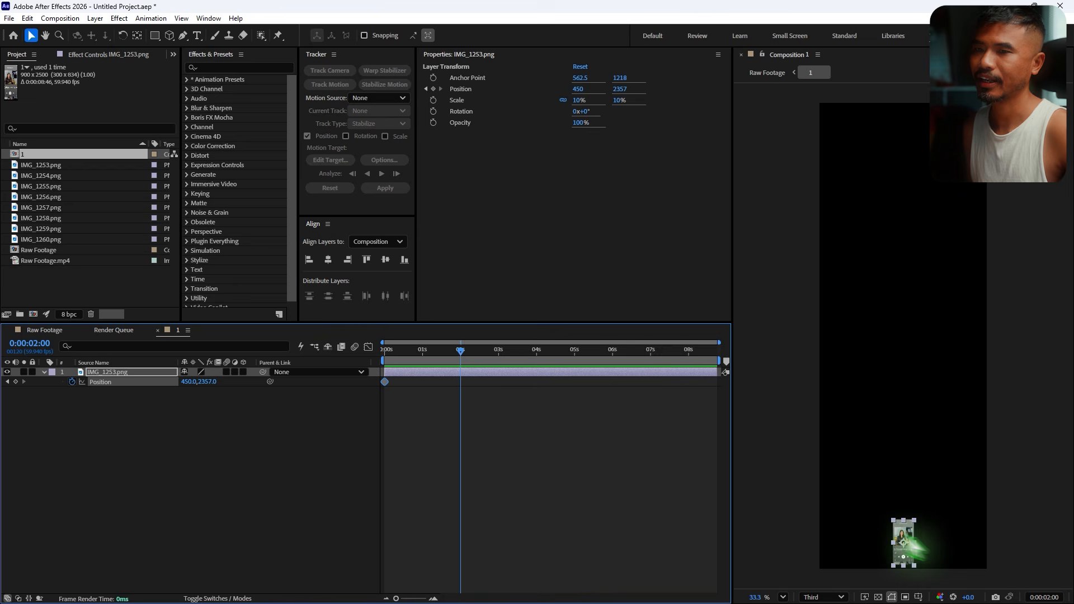
left_click_drag(899, 530, 942, 390)
left_click_drag(461, 351, 537, 384)
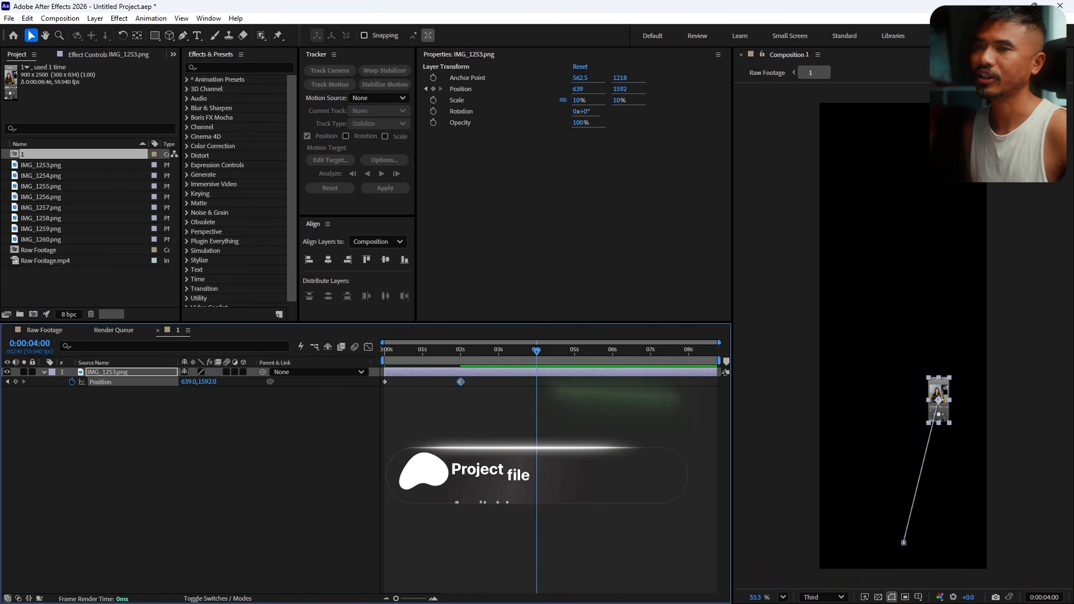
left_click_drag(938, 400, 873, 278)
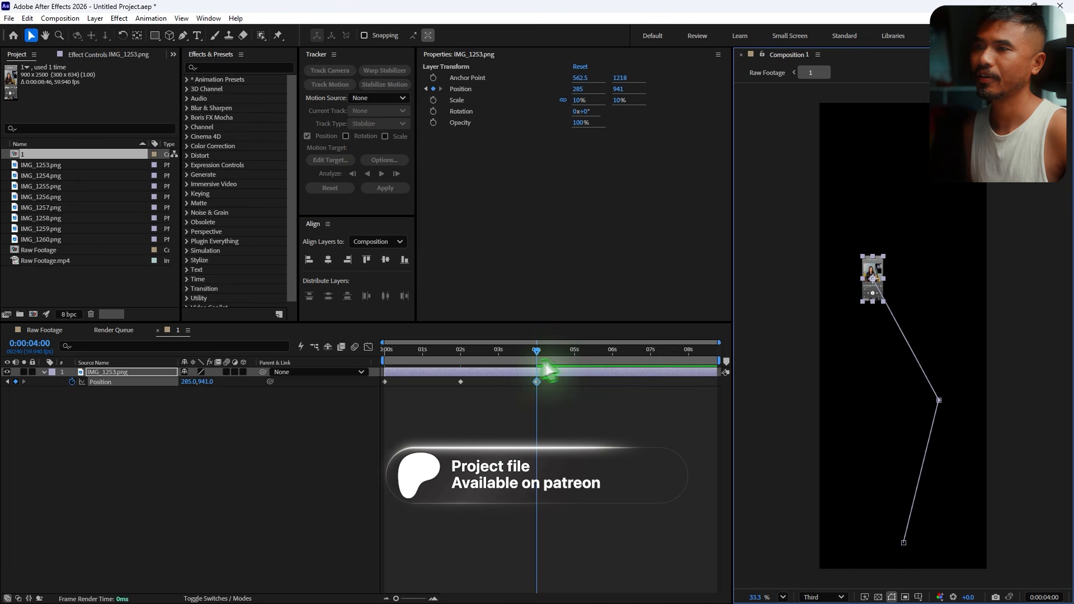
left_click_drag(540, 369, 616, 376)
left_click_drag(871, 277, 936, 172)
left_click_drag(617, 353, 733, 372)
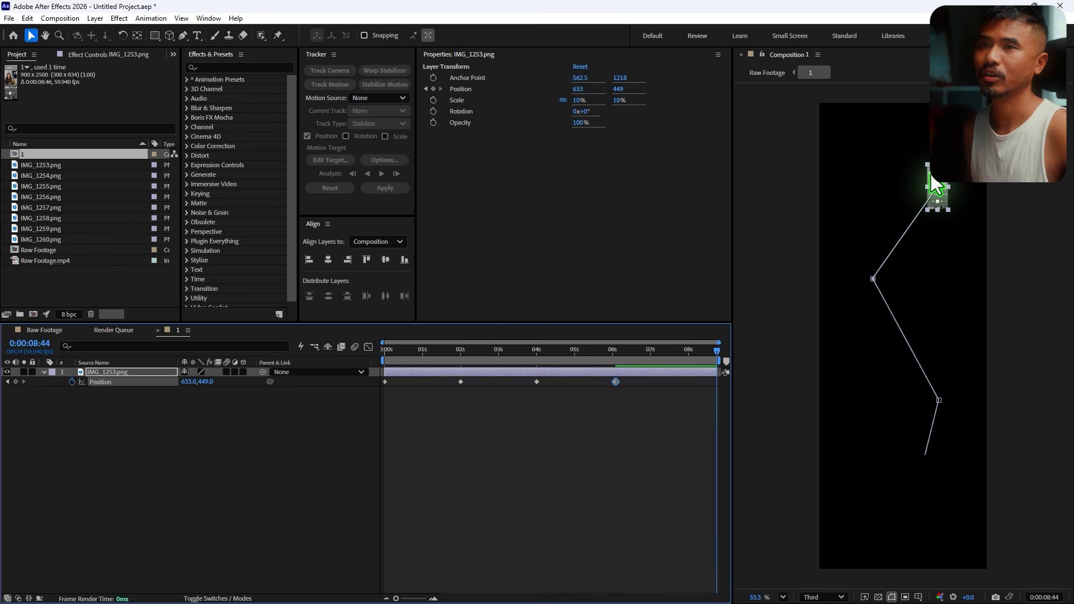
left_click_drag(937, 184, 844, 53)
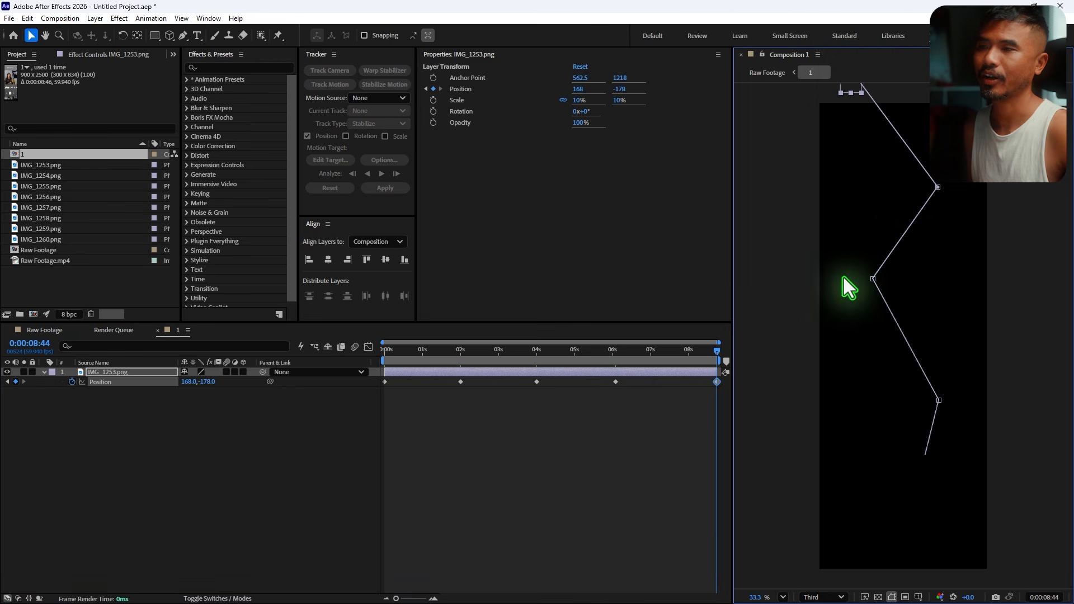
- Apply Easy Ease to all position keyframes
left_click(115, 381)
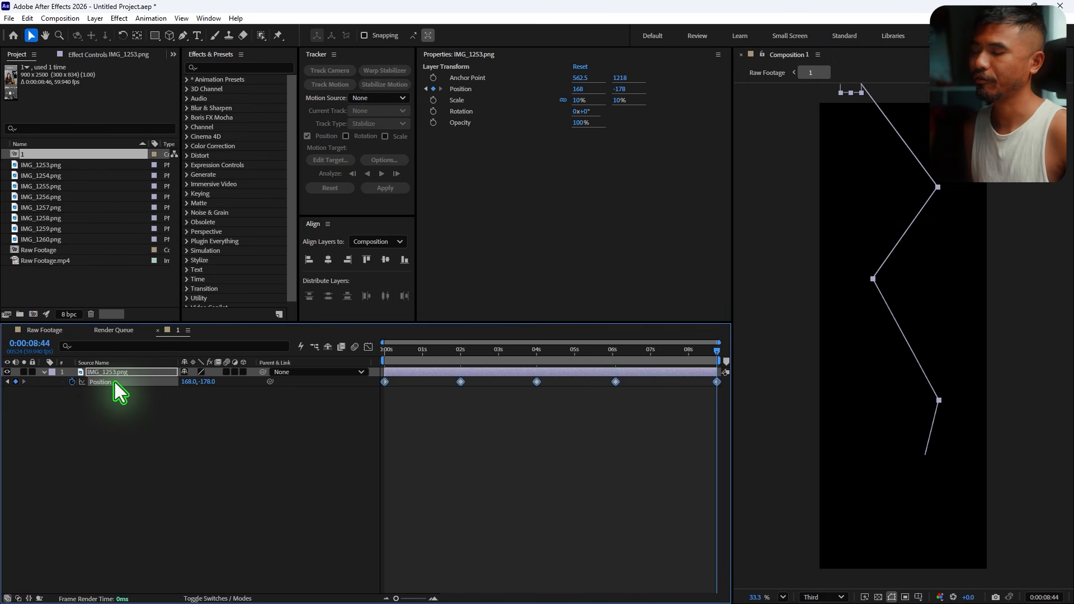
key("F9")
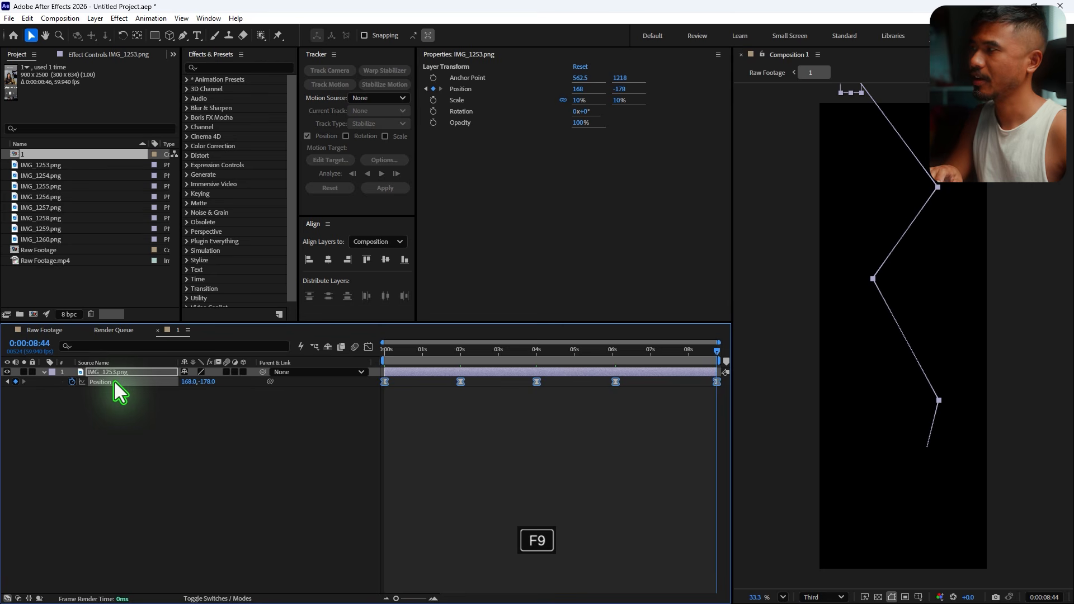
- Set the spatial interpolation of the position keyframes to Bezier
right_click(385, 382)
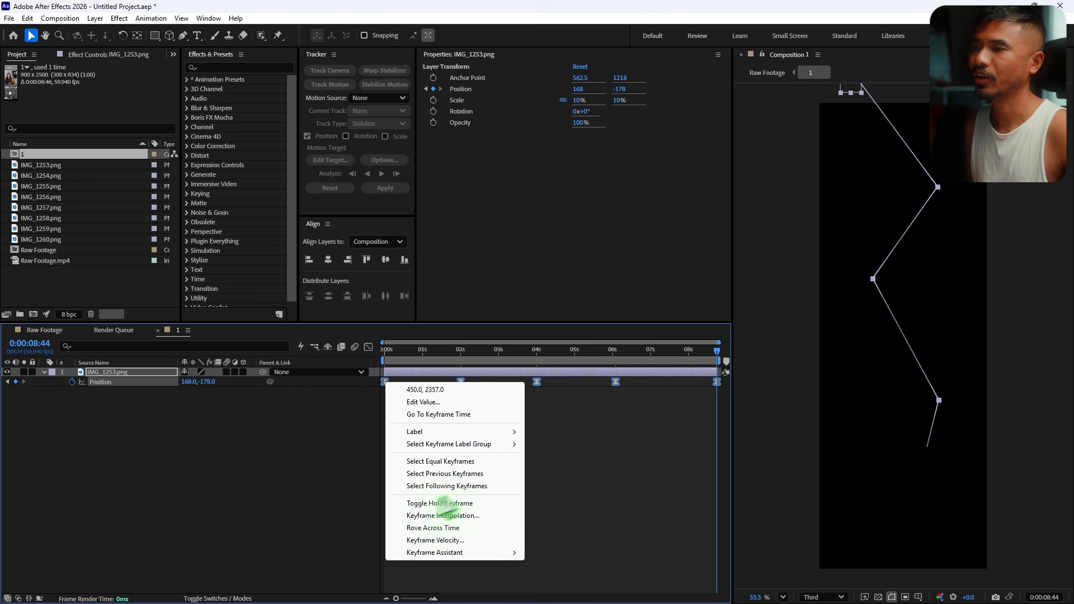
left_click(452, 515)
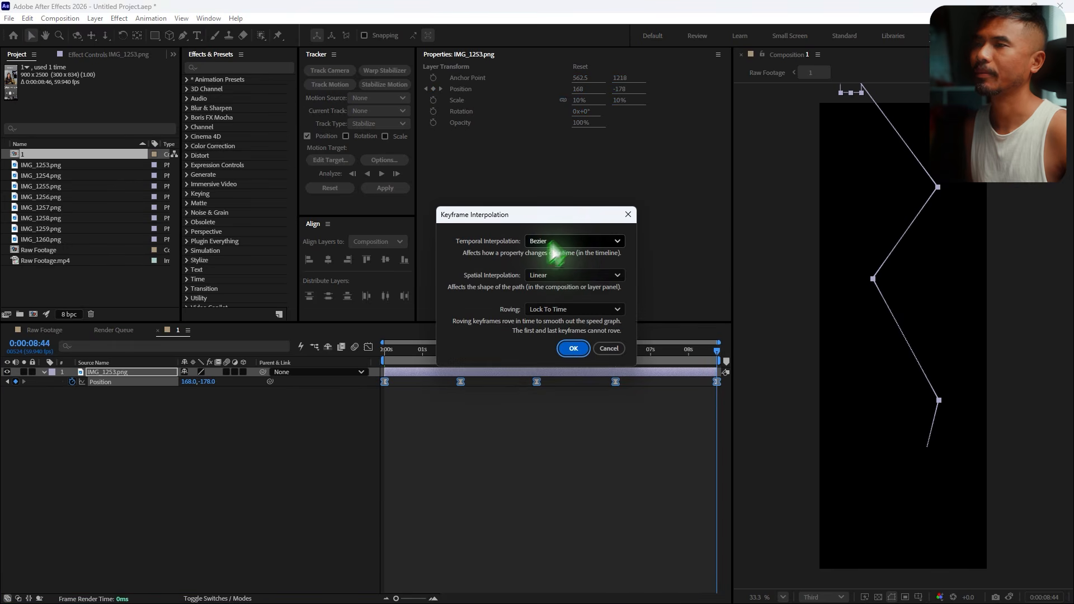
left_click(569, 275)
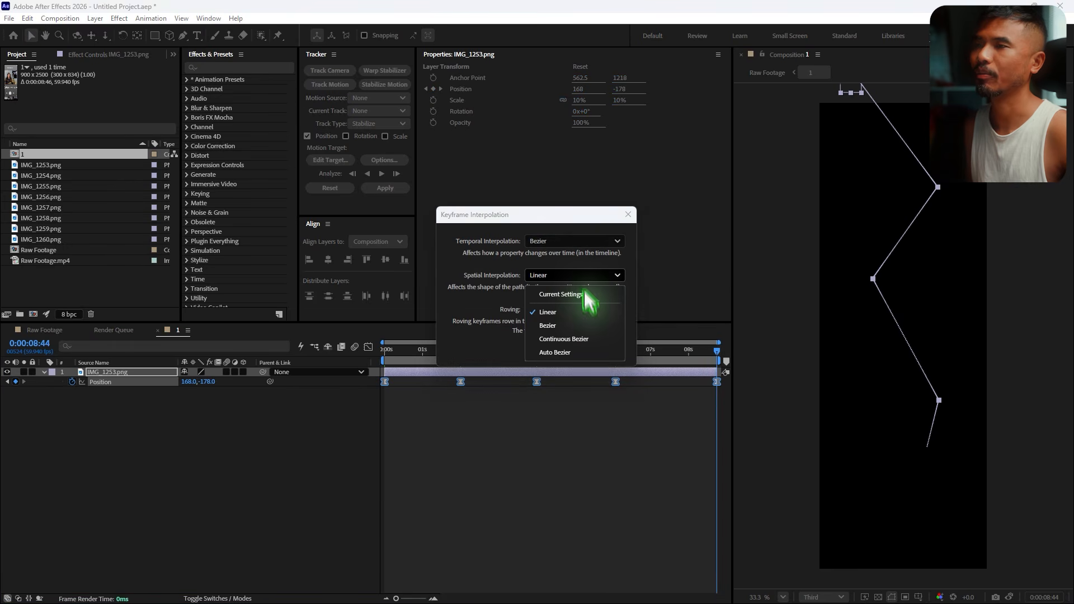
left_click(568, 325)
left_click(574, 348)
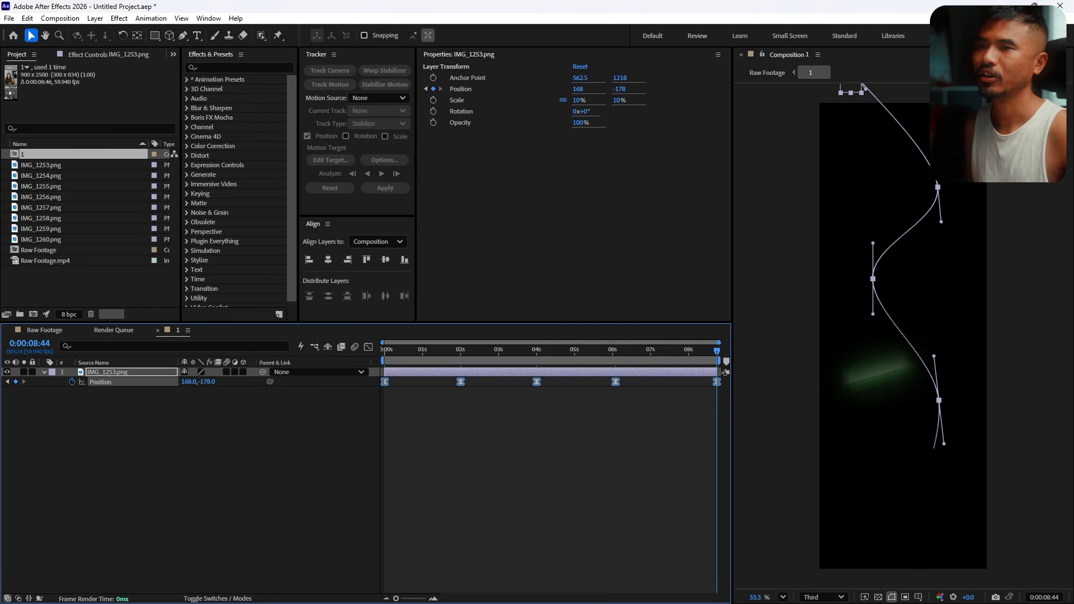
- Adjust a Bezier handle at the middle point of the motion path and return to the start of the timeline
left_click_drag(872, 313, 874, 327)
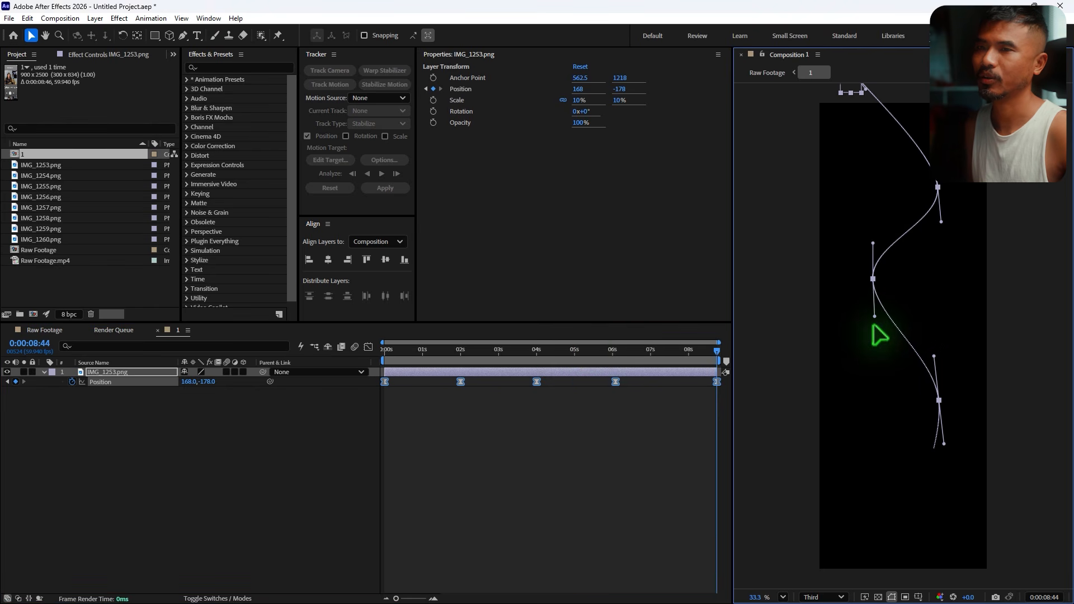
left_click_drag(693, 361, 340, 412)
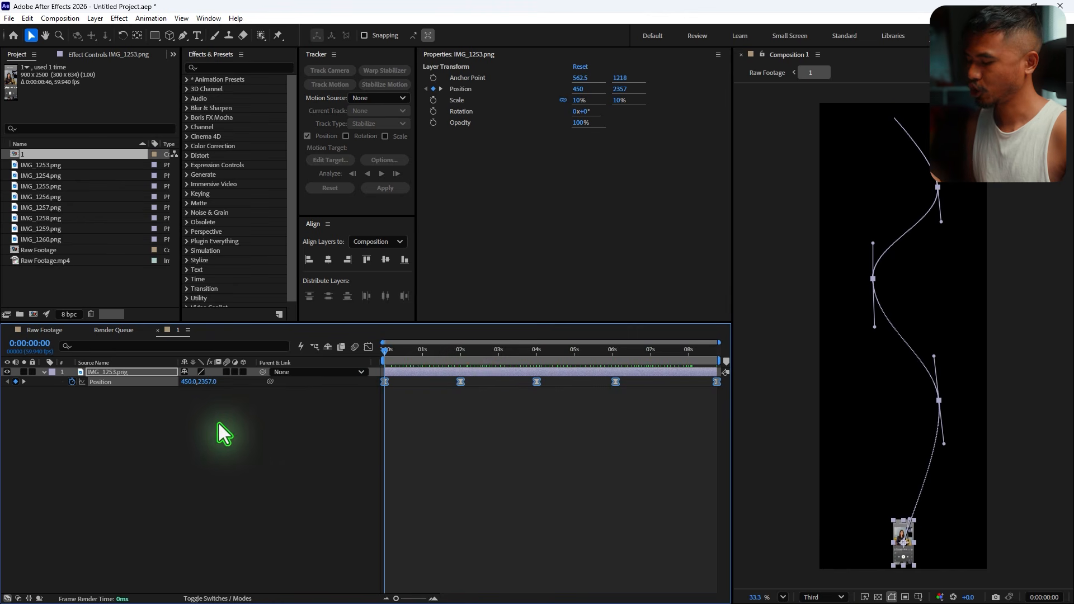
- Animate the layer's scale from 0% at the start to 10% at about one second
key("shift+s")
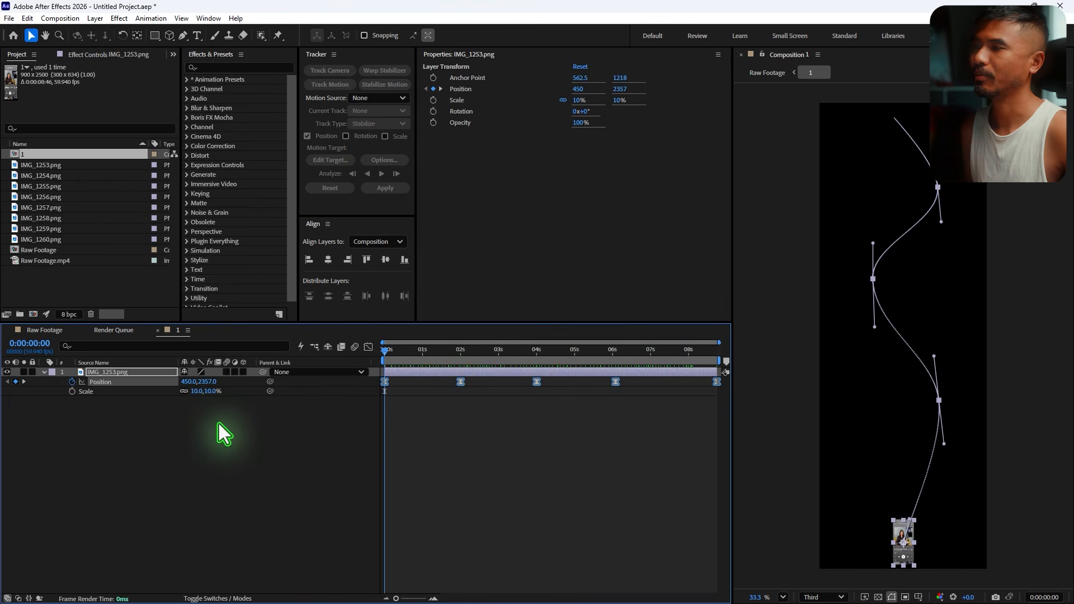
left_click(71, 391)
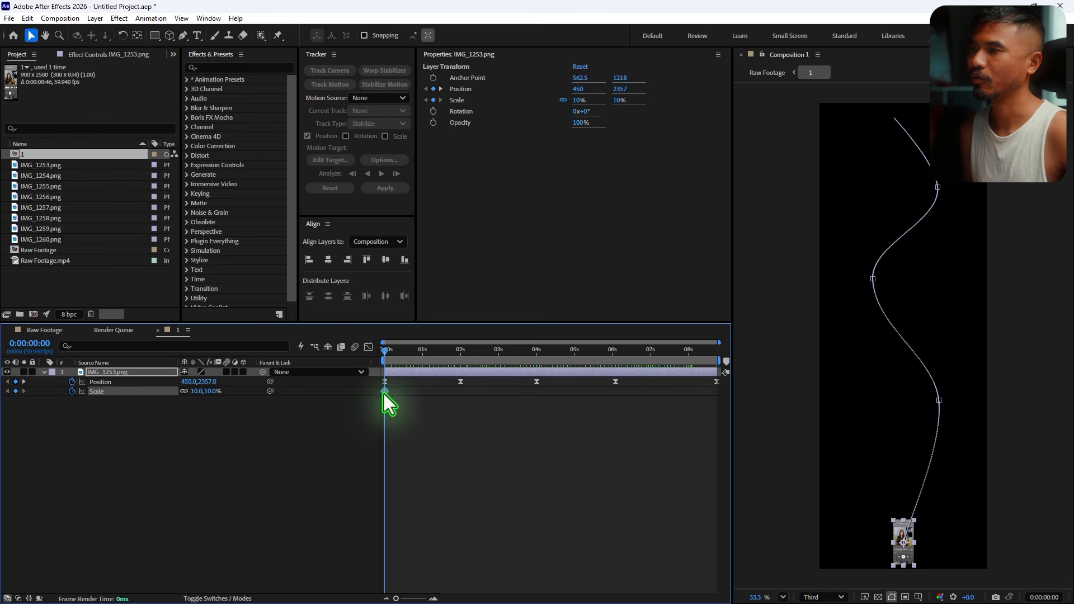
left_click_drag(384, 392, 415, 392)
left_click(200, 391)
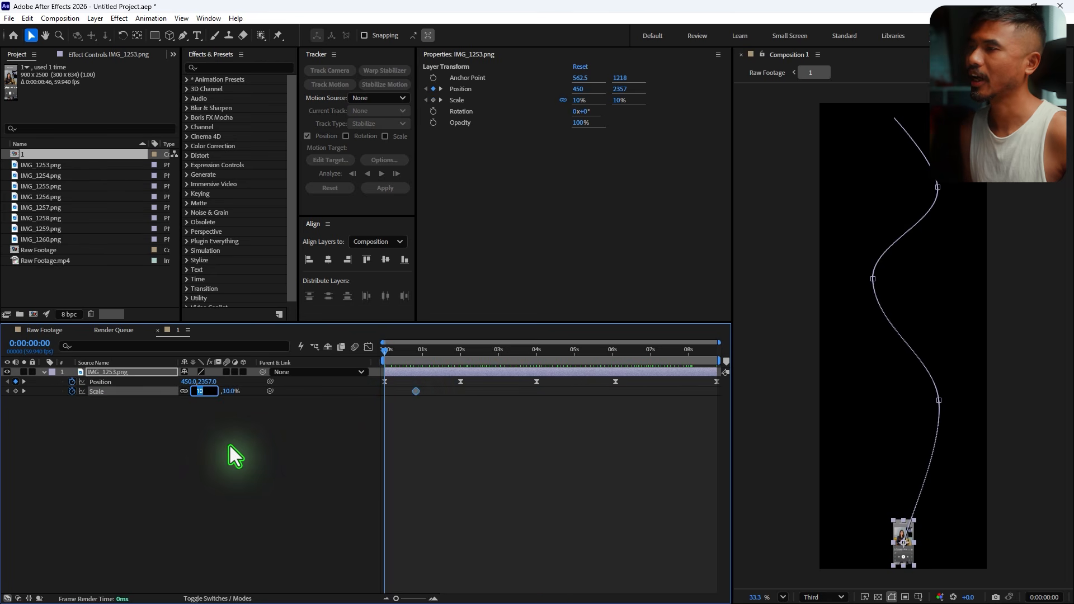
type("0")
key("Return")
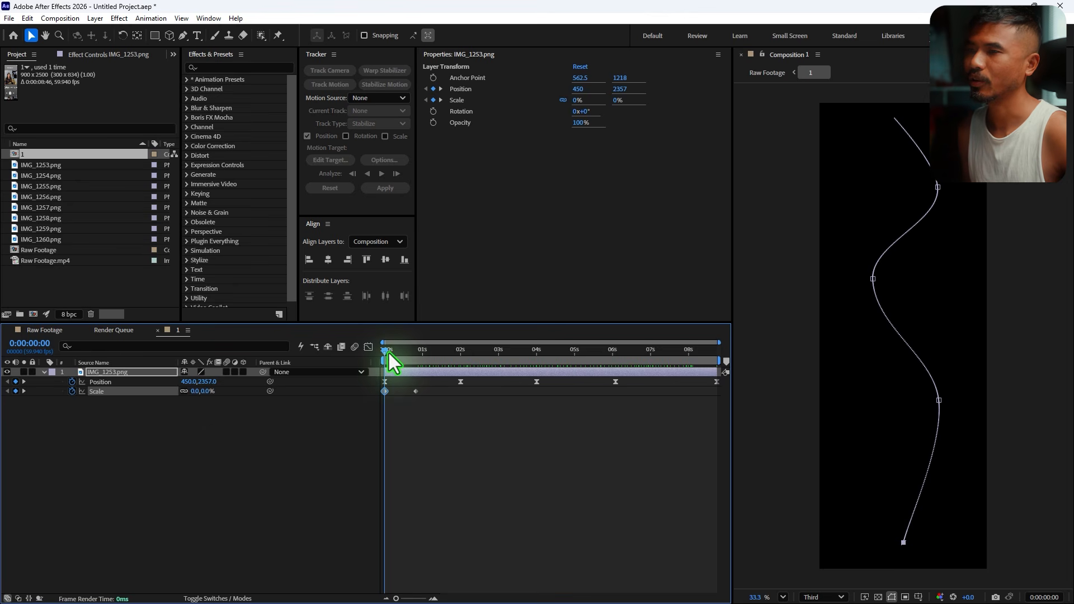
- Apply Easy Ease to both scale keyframes
left_click_drag(388, 353, 375, 399)
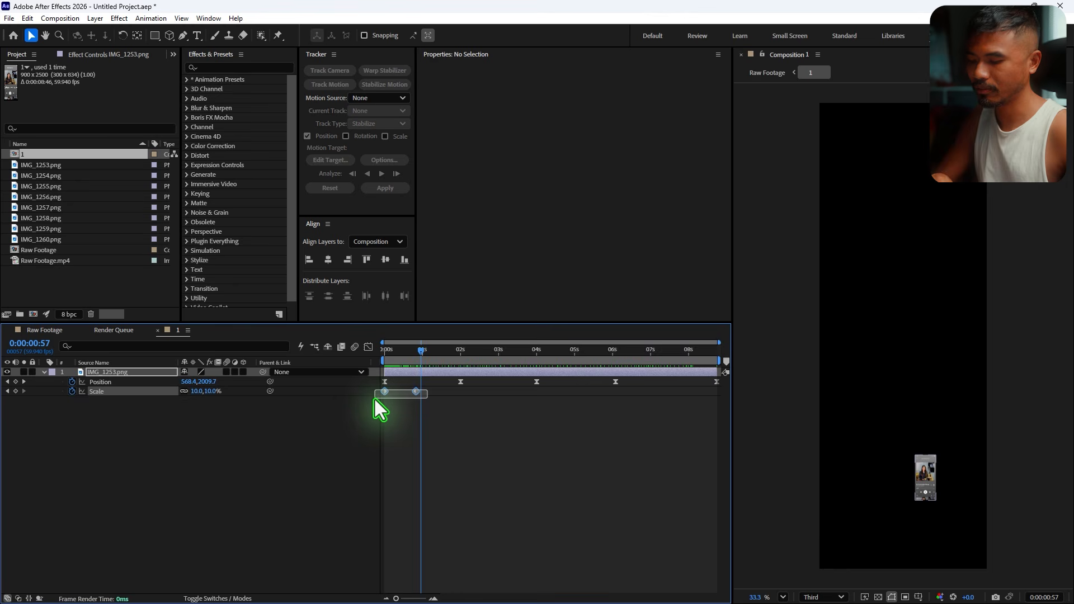
key("F9")
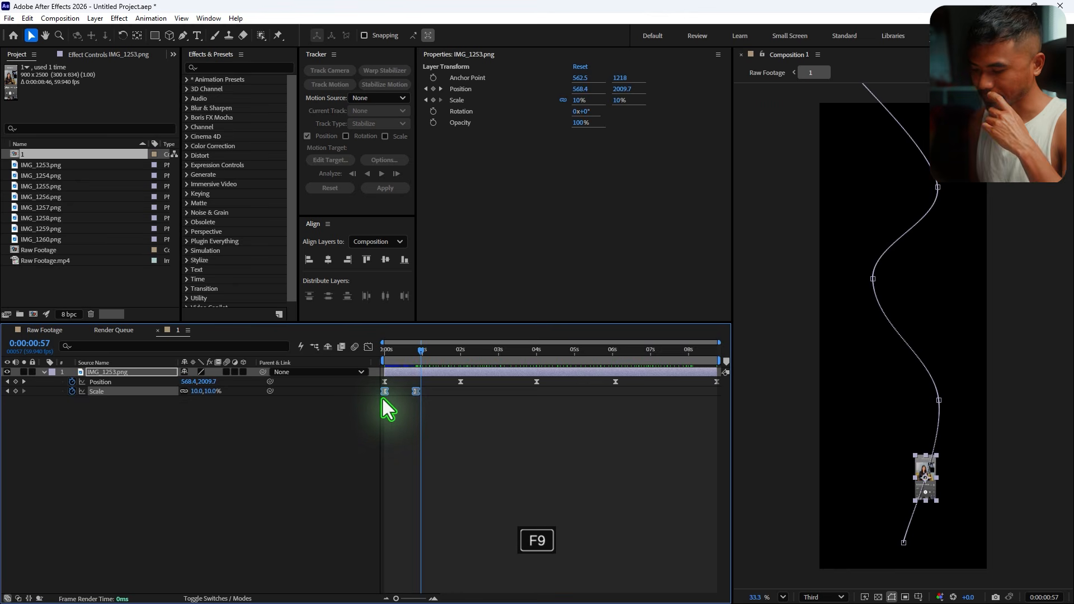
- Add the expression time*100 to the screenshot layer's Rotation and preview the animation
key("r")
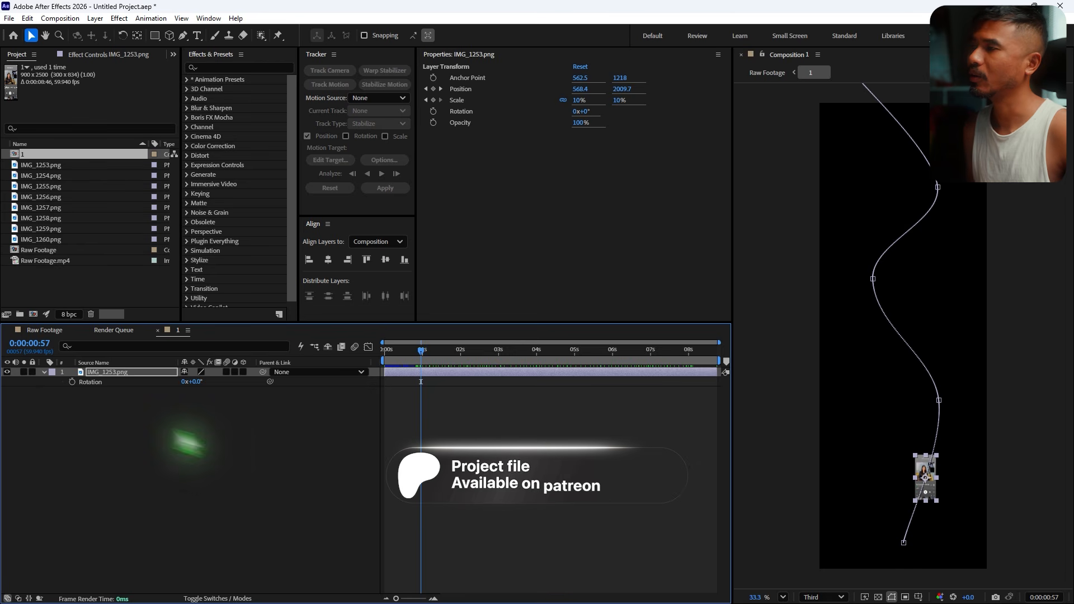
left_click(72, 383, "alt")
key("alt+t")
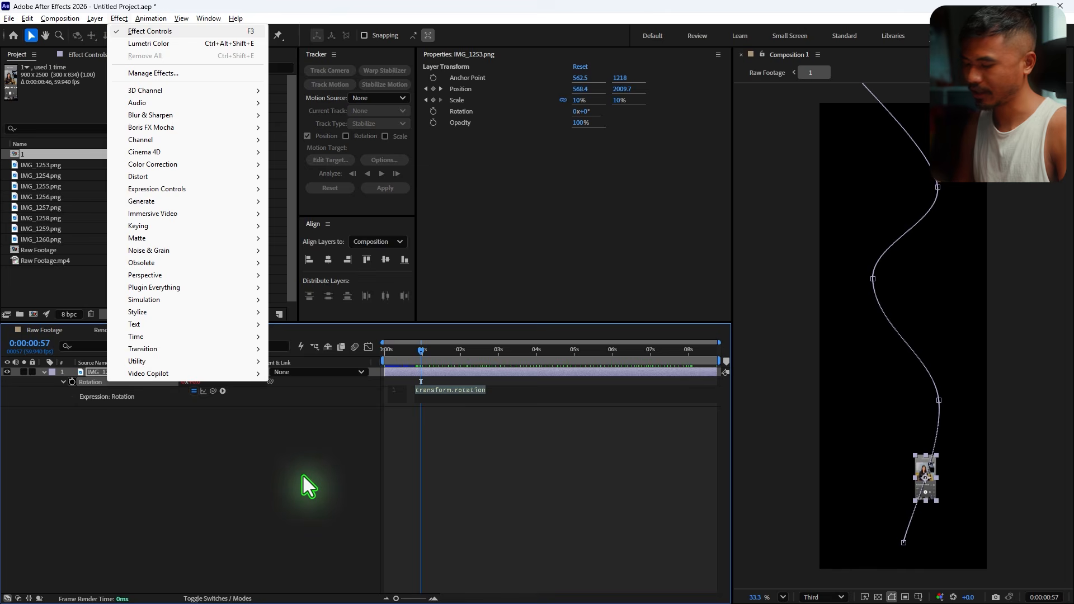
key("i")
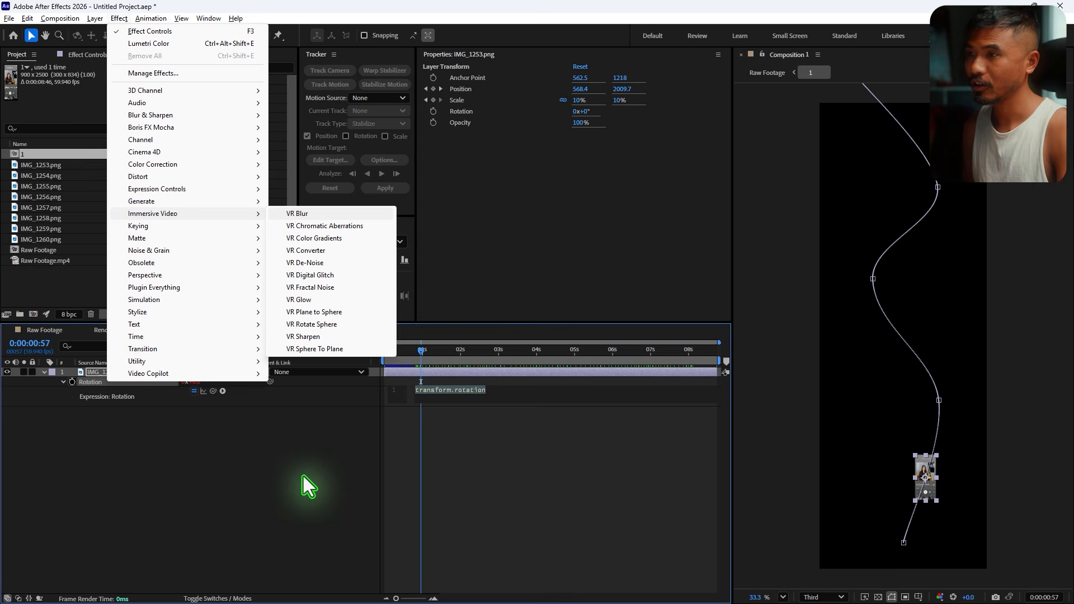
left_click(504, 395)
left_click_drag(511, 394, 230, 386)
type("t")
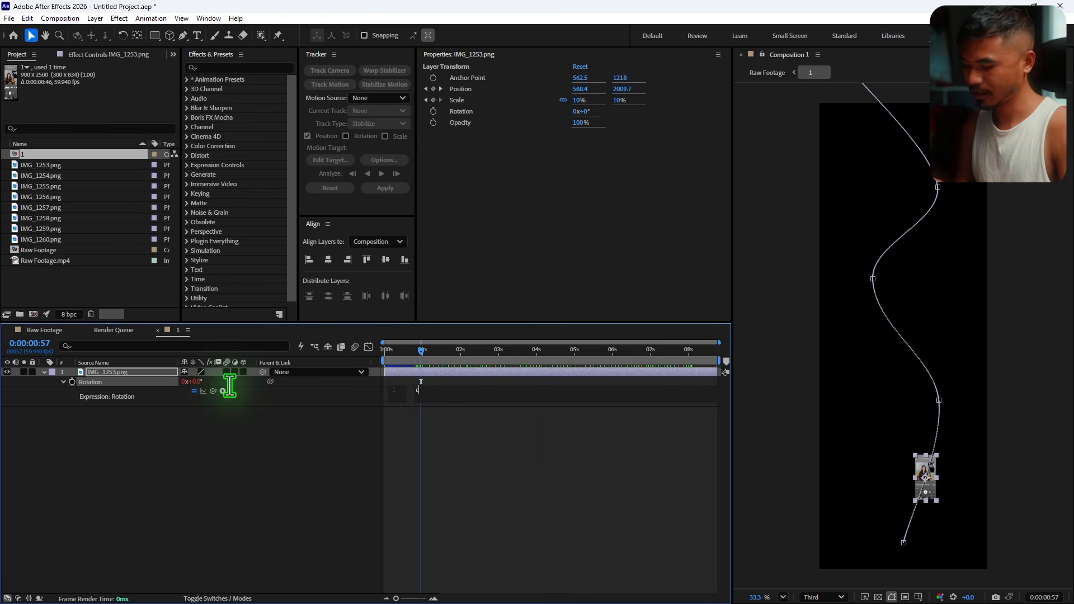
type("ime*")
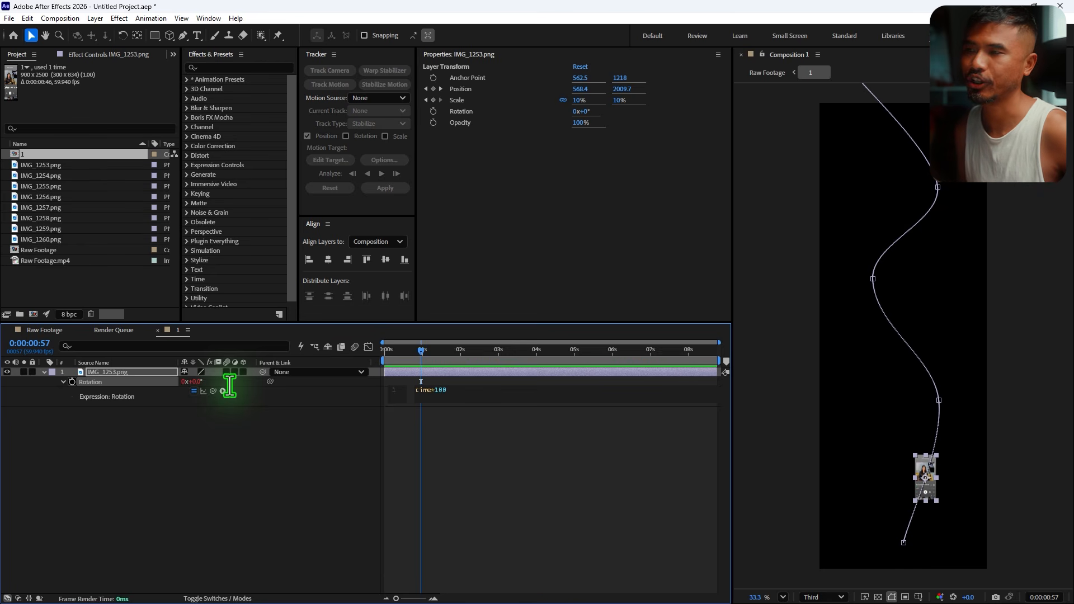
left_click(492, 431)
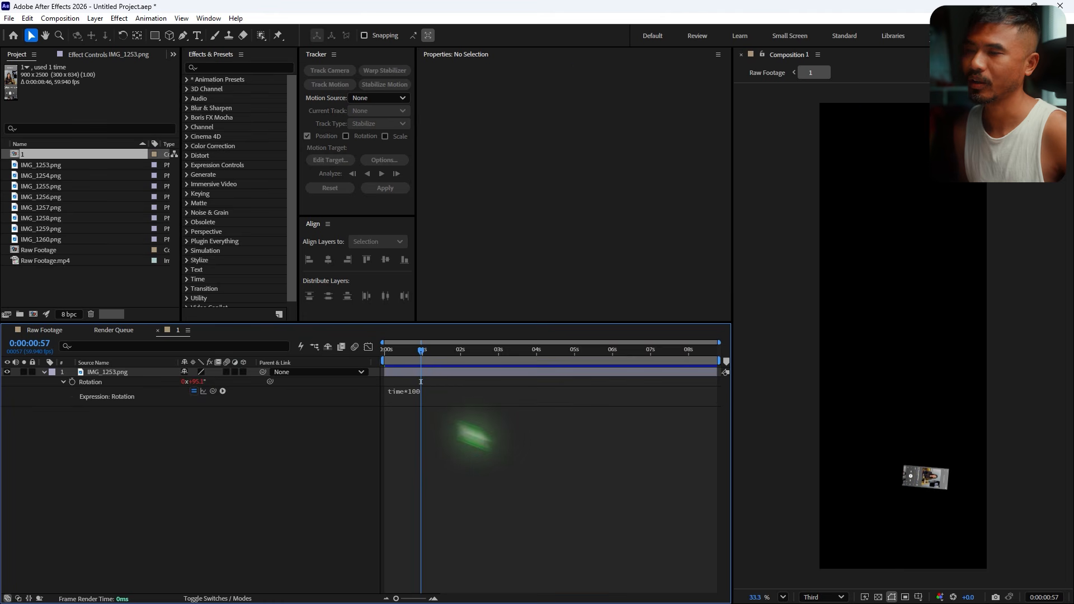
key("space")
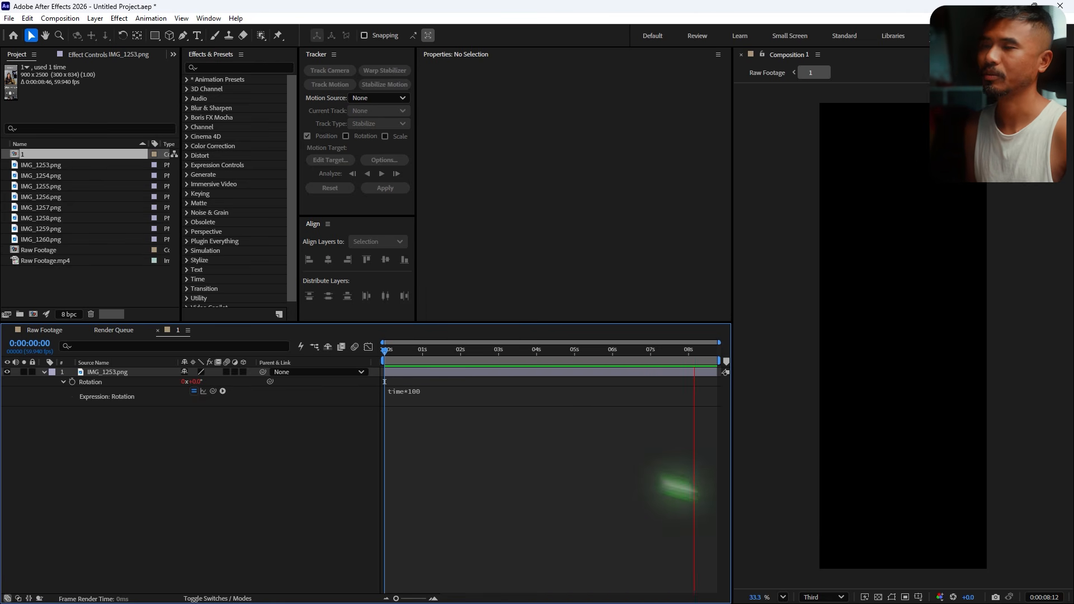
key("space")
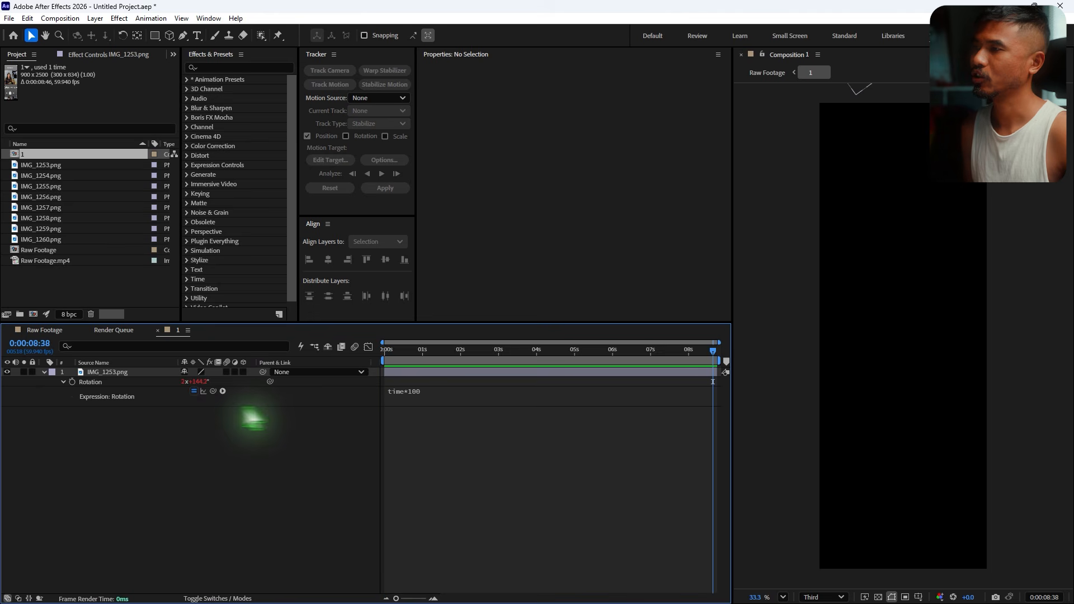
- Open the Raw Footage composition and rename it Main comp
left_click(43, 331)
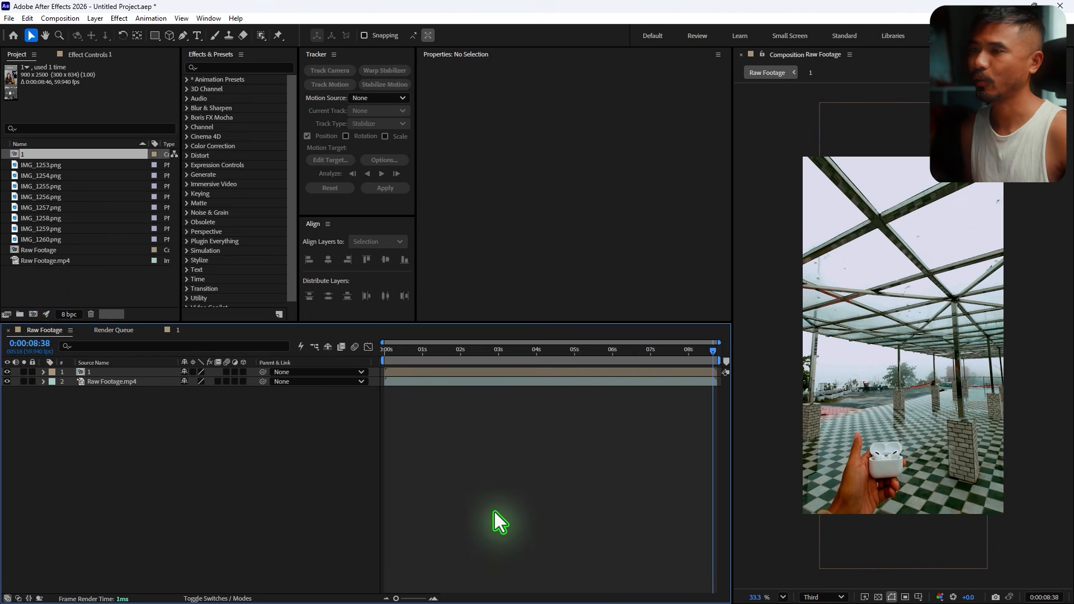
key("ctrl+k")
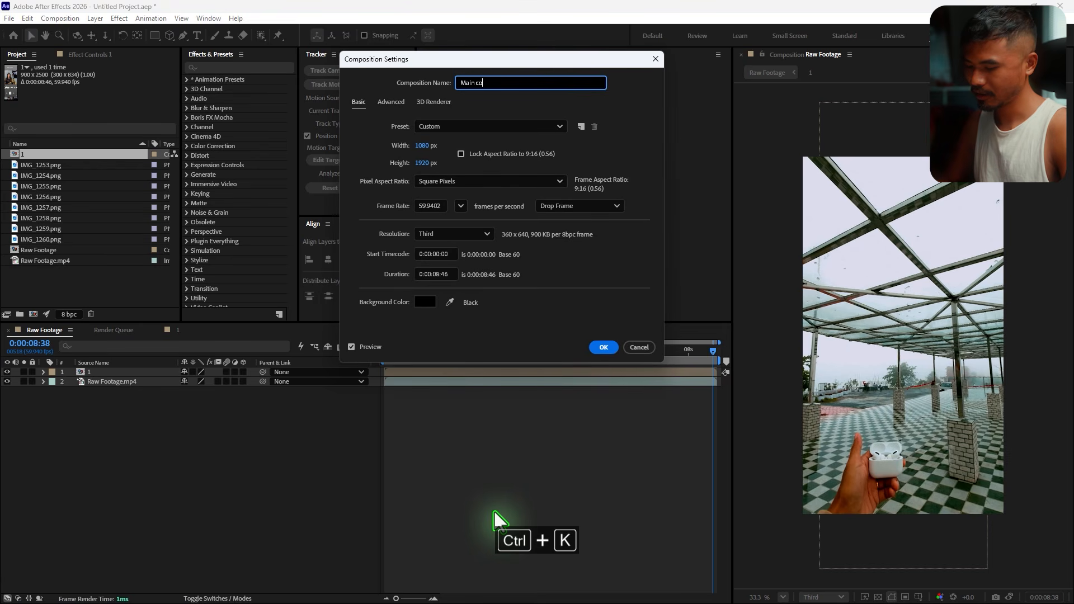
key("Return")
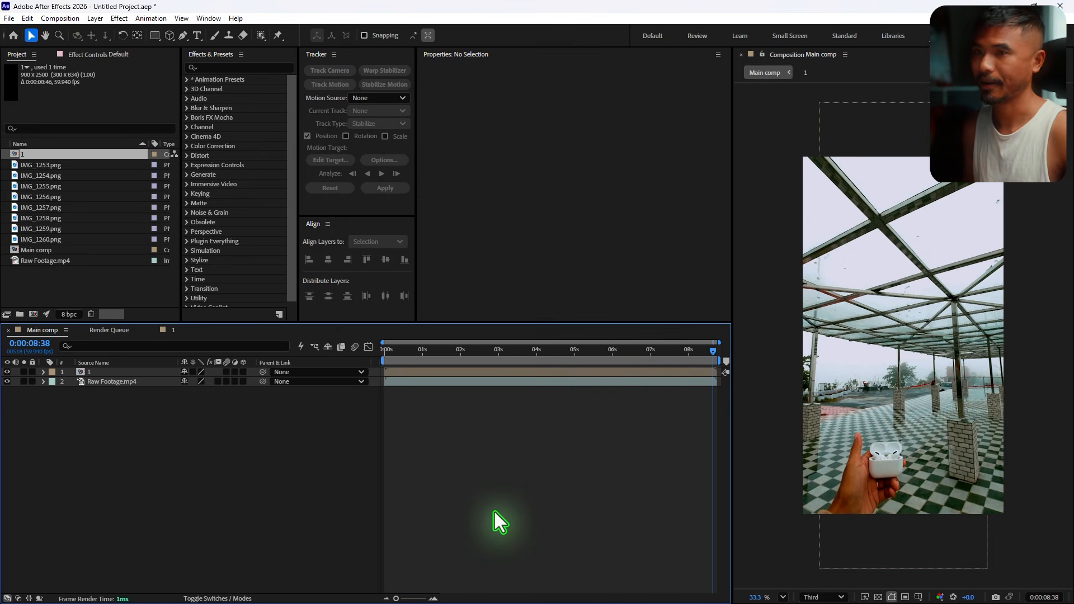
- Set the viewer preview resolution to Full
left_click_drag(391, 362, 460, 360)
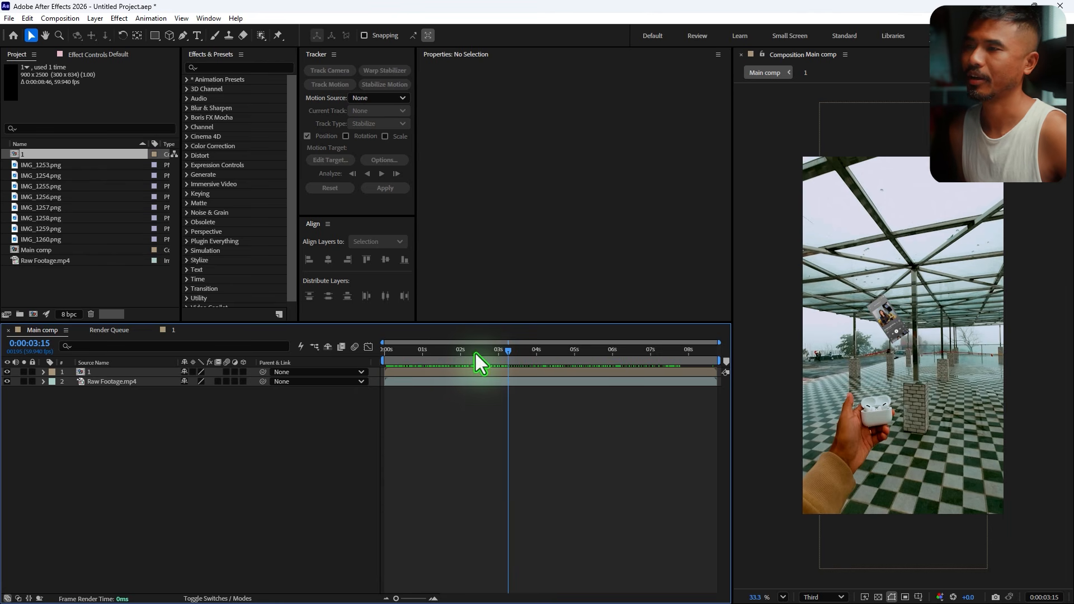
key("Home")
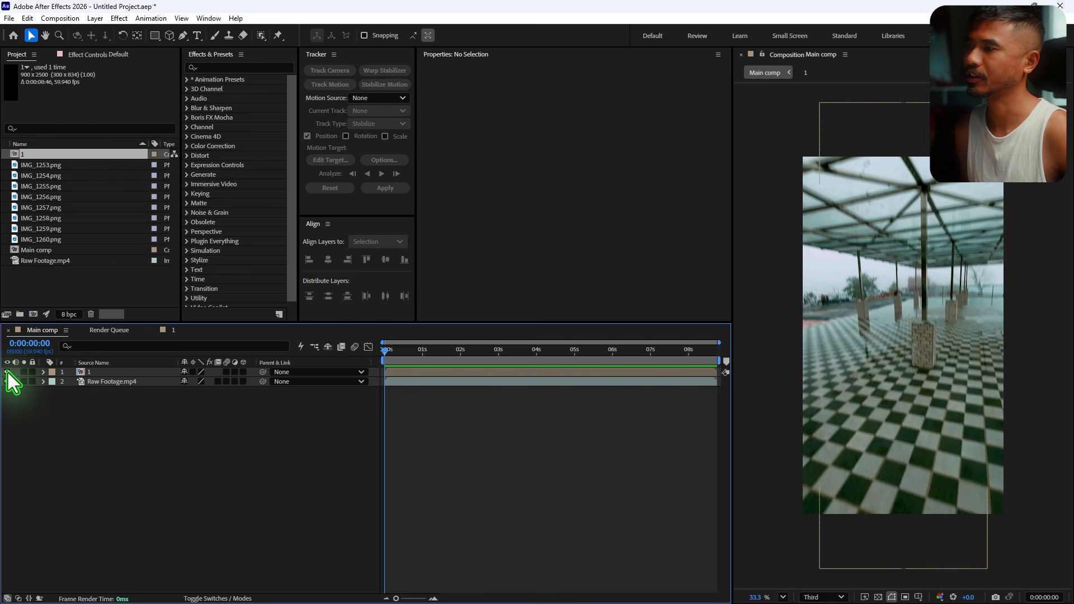
left_click(822, 597)
left_click(819, 521)
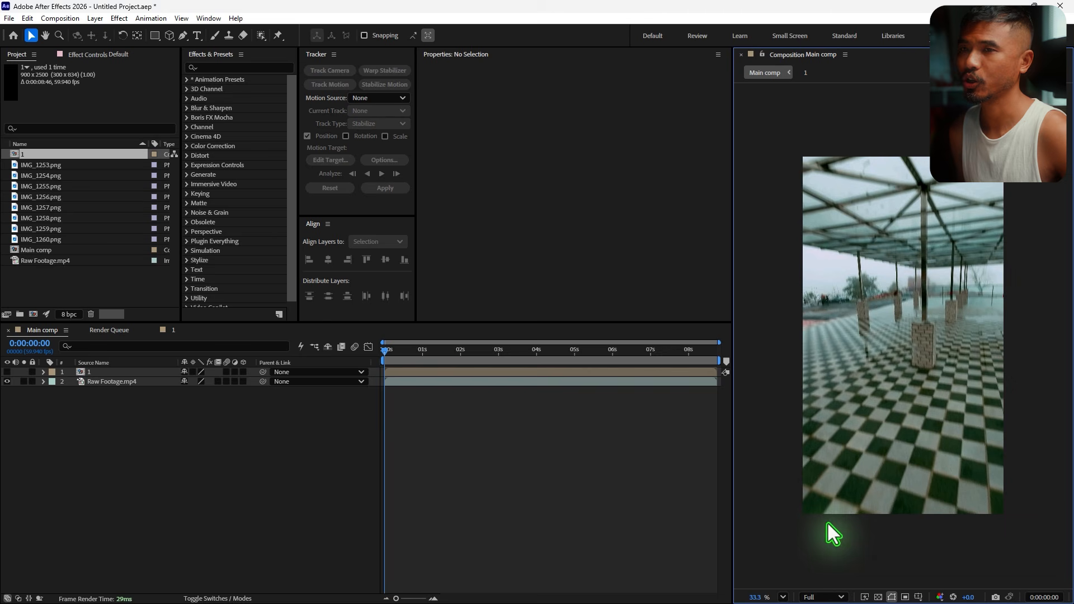
- Run the 3D camera tracker on the Raw Footage.mp4 layer with Detailed Analysis enabled under Advanced
left_click(116, 384)
left_click(331, 70)
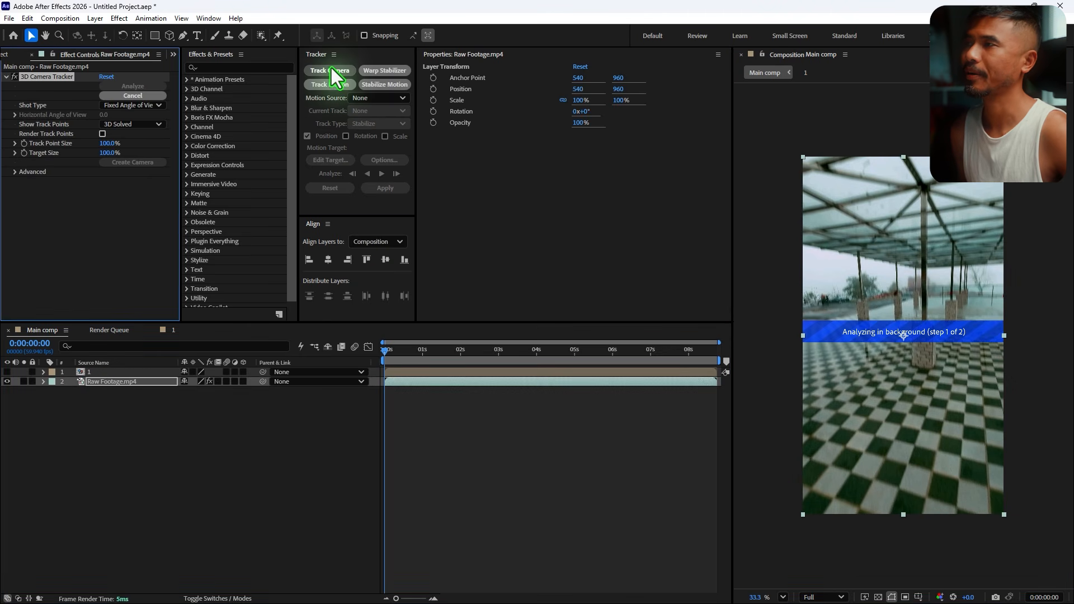
left_click(15, 173)
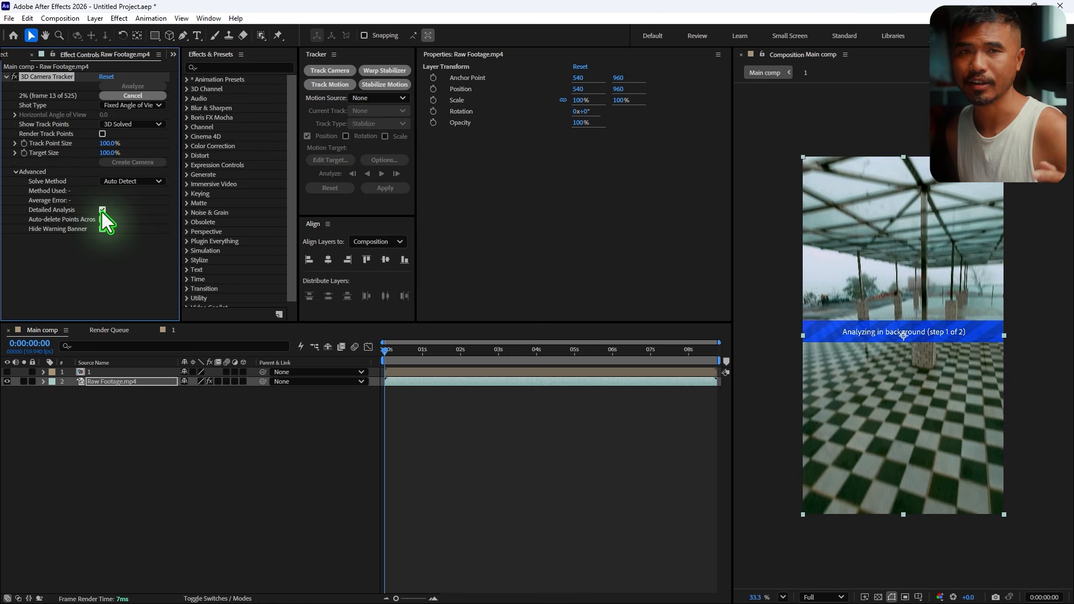
- Select track points on the floor beside the hand around 4 s and create a solid and camera from them
left_click(391, 354)
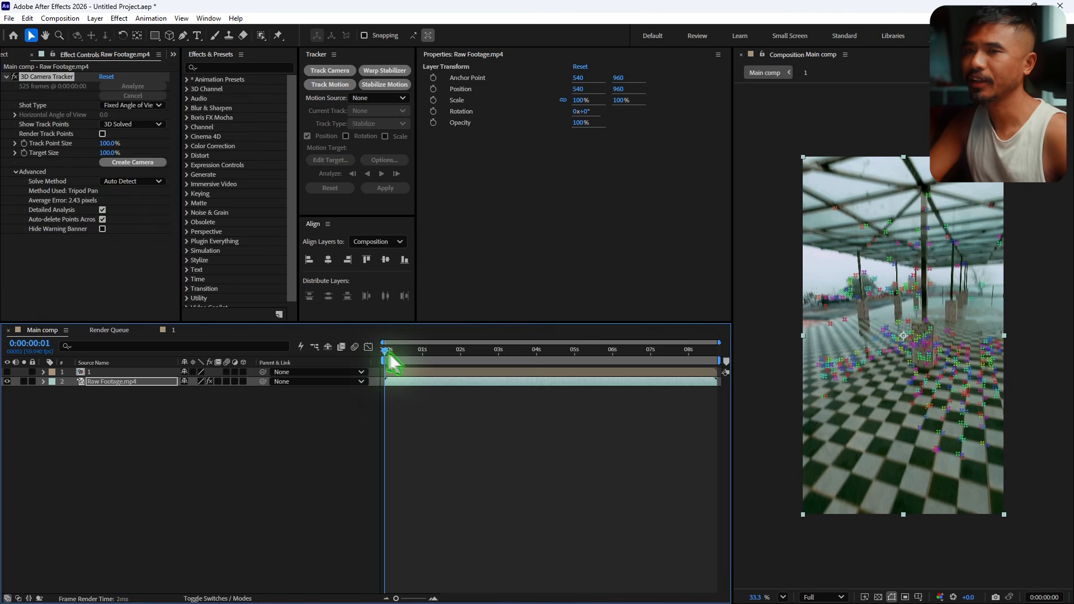
left_click_drag(388, 354, 551, 412)
left_click(872, 482)
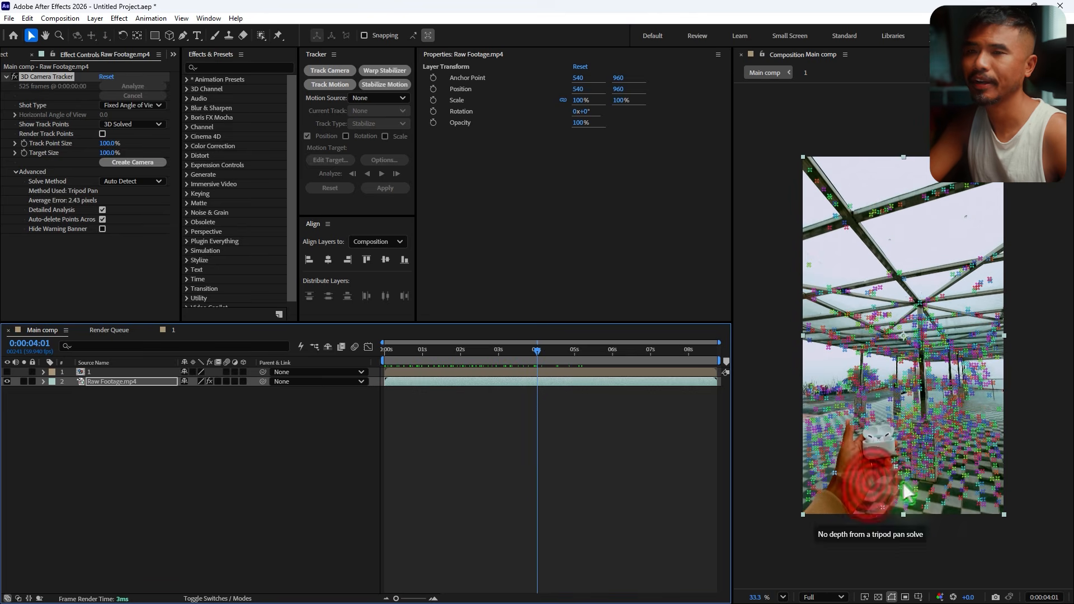
left_click(915, 451)
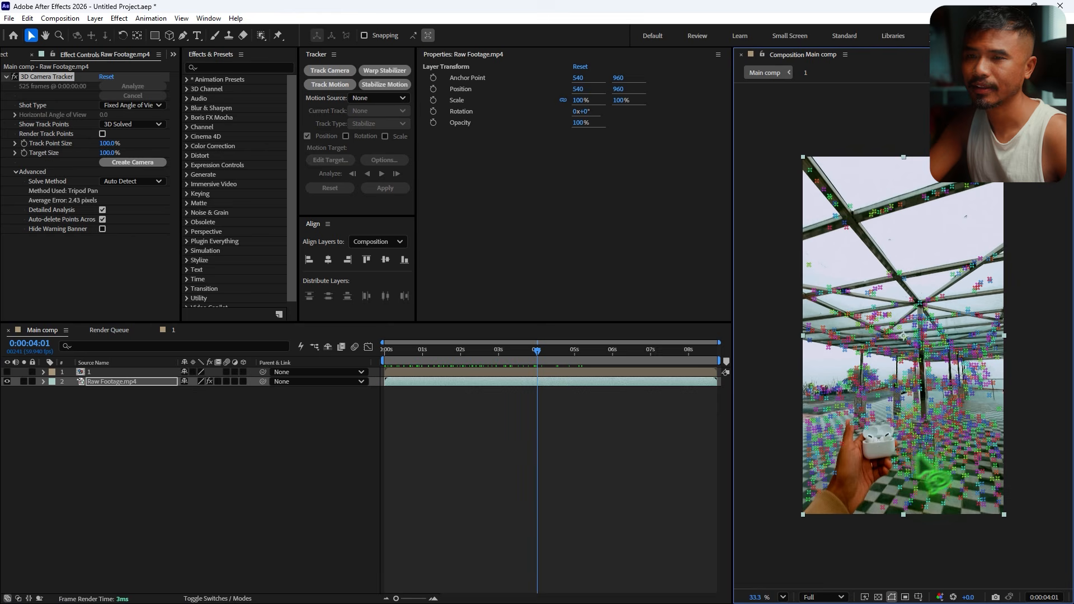
right_click(915, 451)
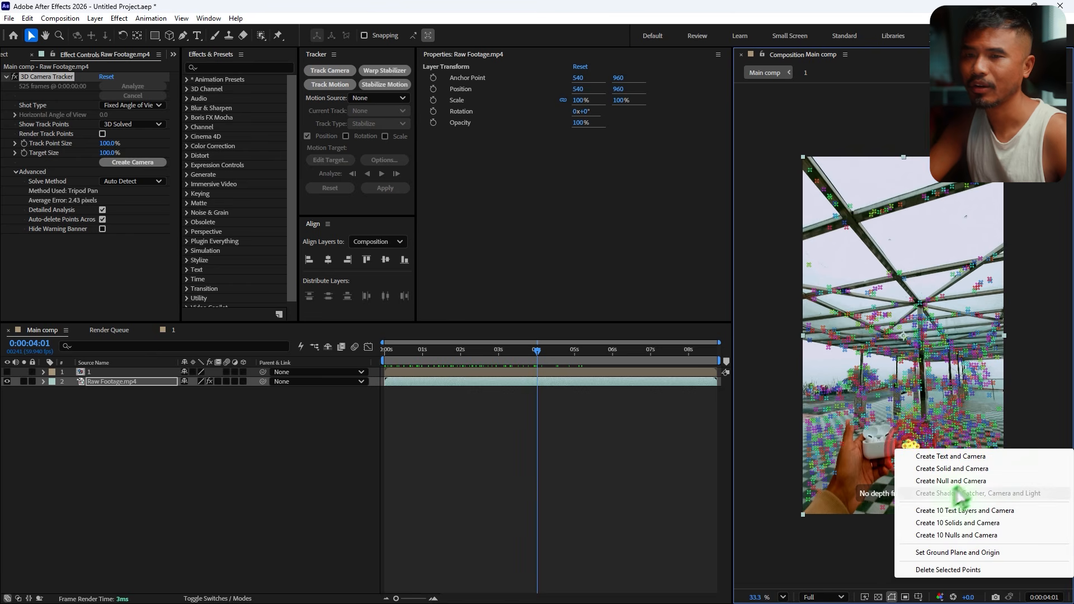
left_click(901, 470)
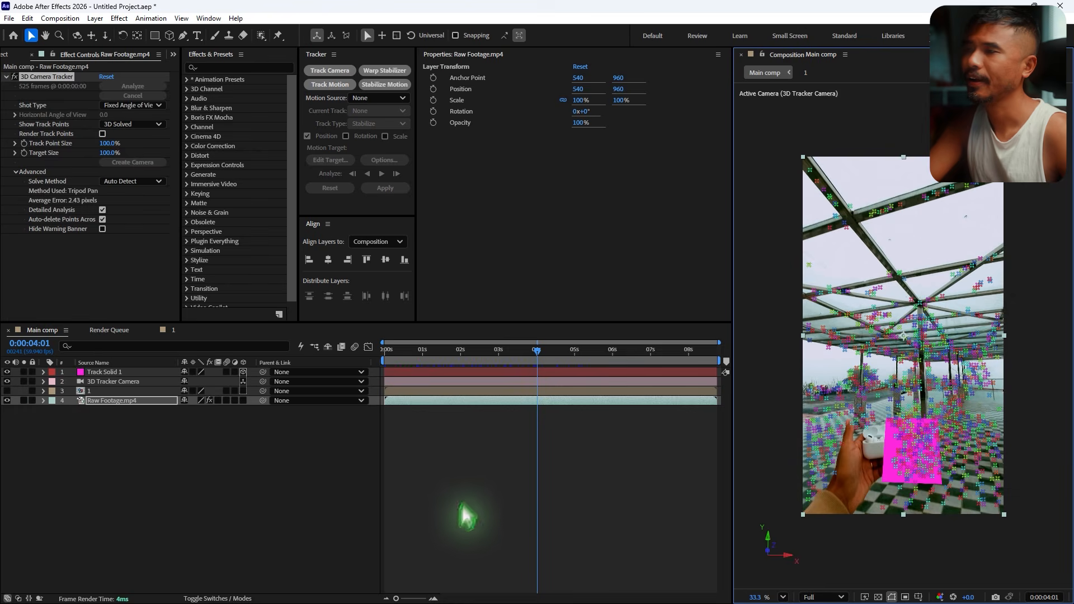
- Hide the Track Solid 1 layer
left_click(274, 468)
left_click(106, 372)
left_click(8, 372)
left_click_drag(420, 371, 480, 381)
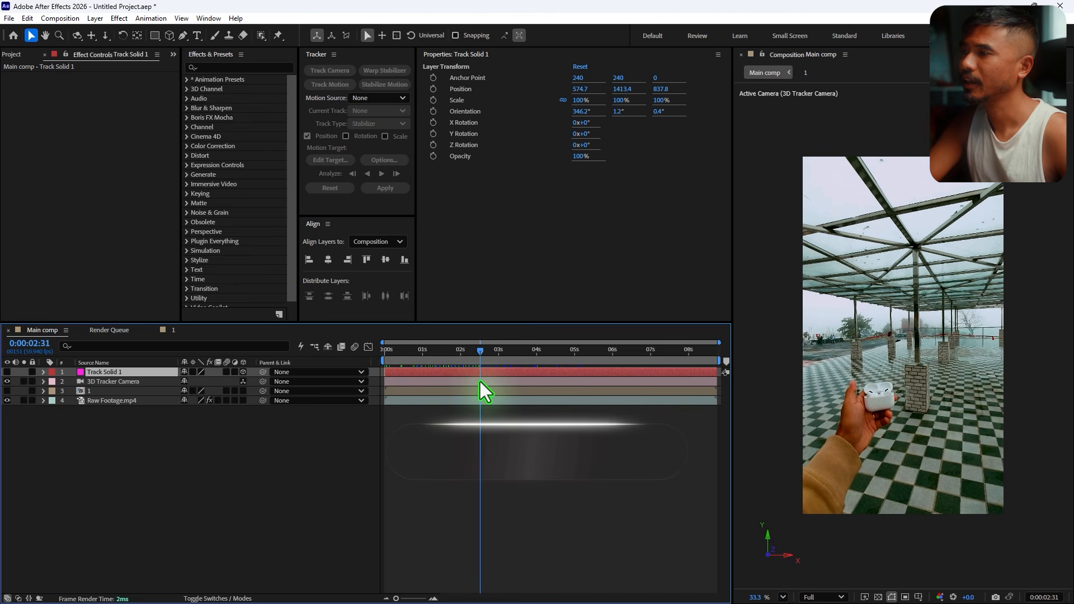
- Show the precomp layer 1 and make it a 3D layer
left_click(89, 391)
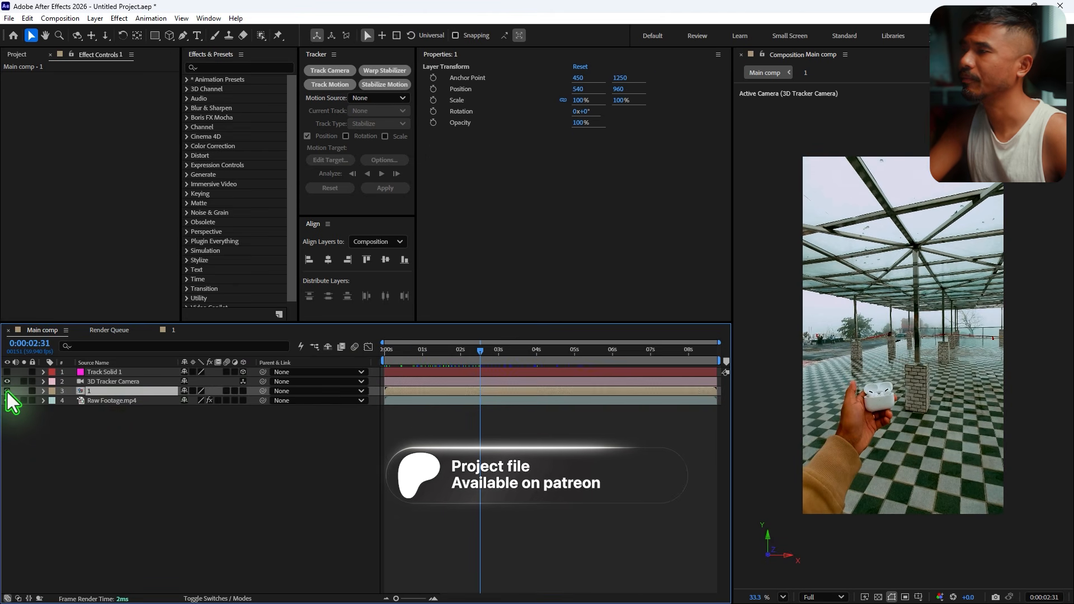
left_click(7, 391)
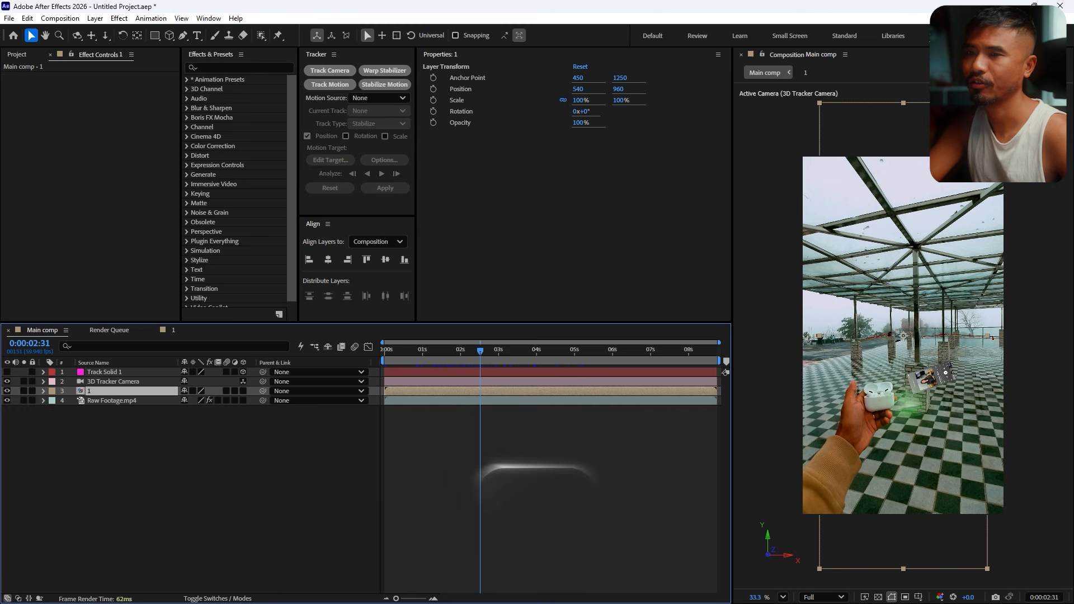
scroll(918, 386, "up", 1)
left_click(243, 391)
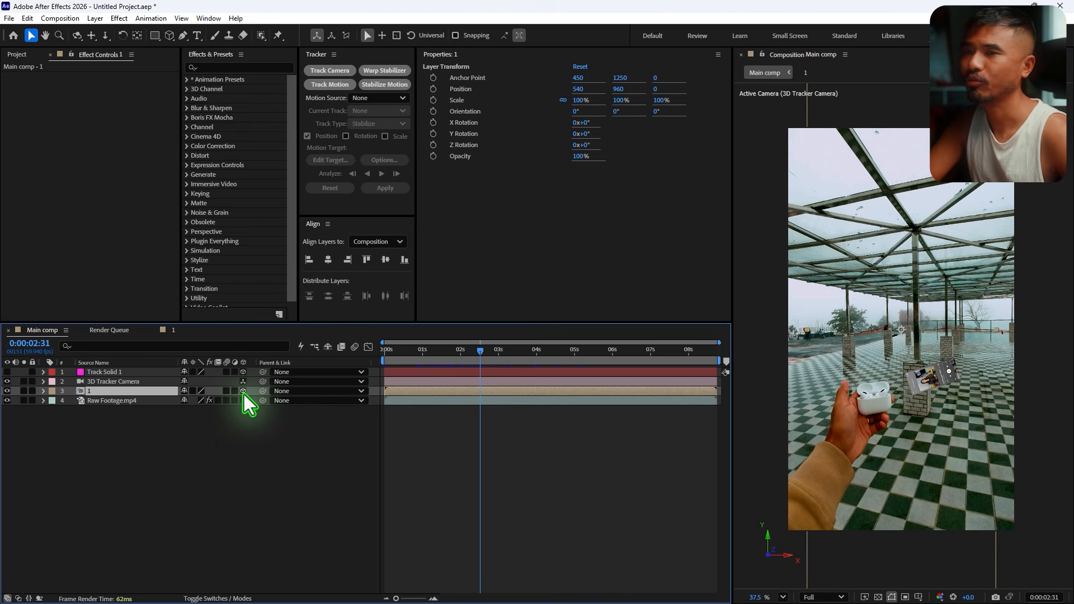
- Move the precomp layer's anchor point to its bottom edge, 450, 2500, with the Pan Behind tool
left_click_drag(384, 354, 407, 403)
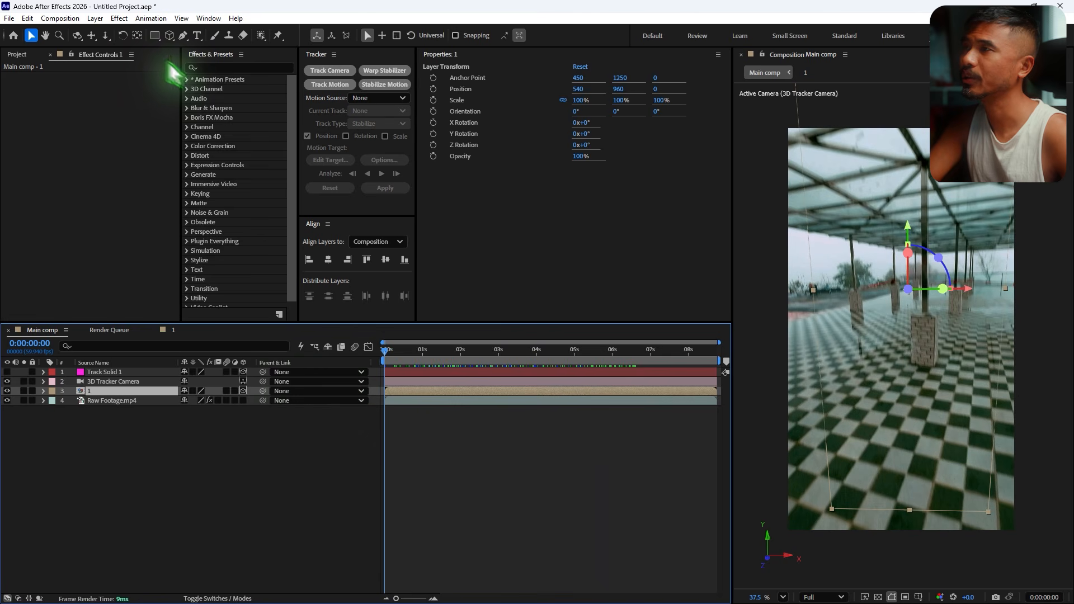
left_click(137, 35)
left_click_drag(910, 230, 928, 477)
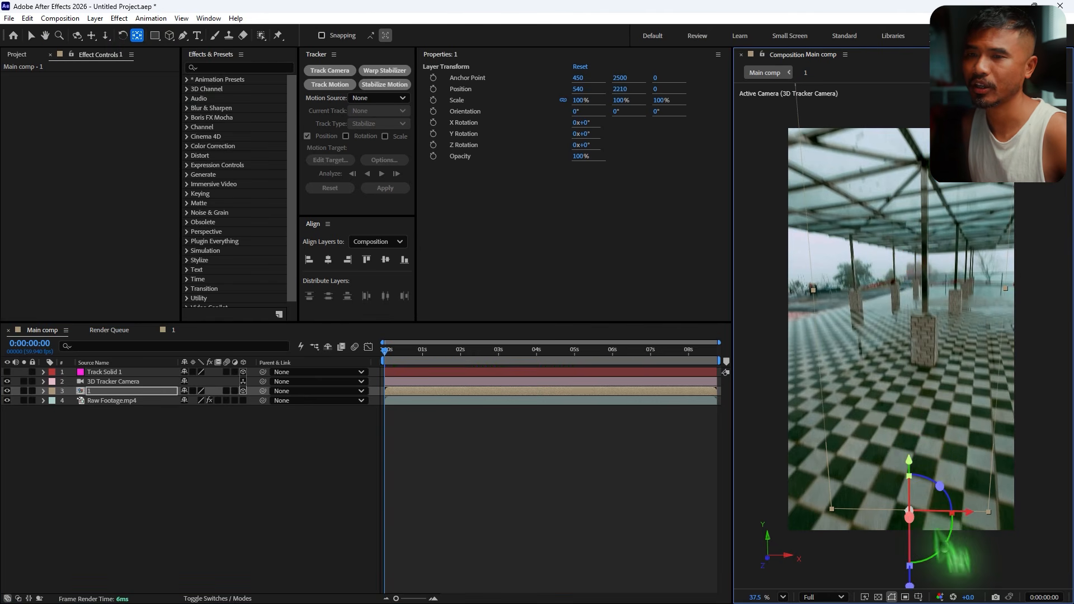
left_click(31, 35)
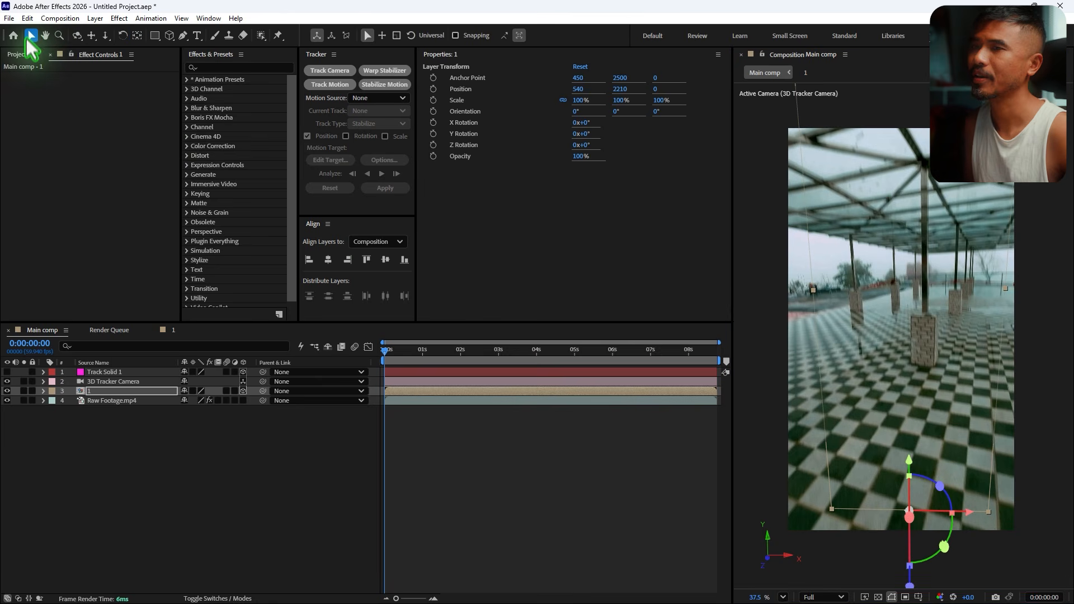
- Apply the CC Cylinder effect to the precomp layer
left_click_drag(411, 364, 464, 366)
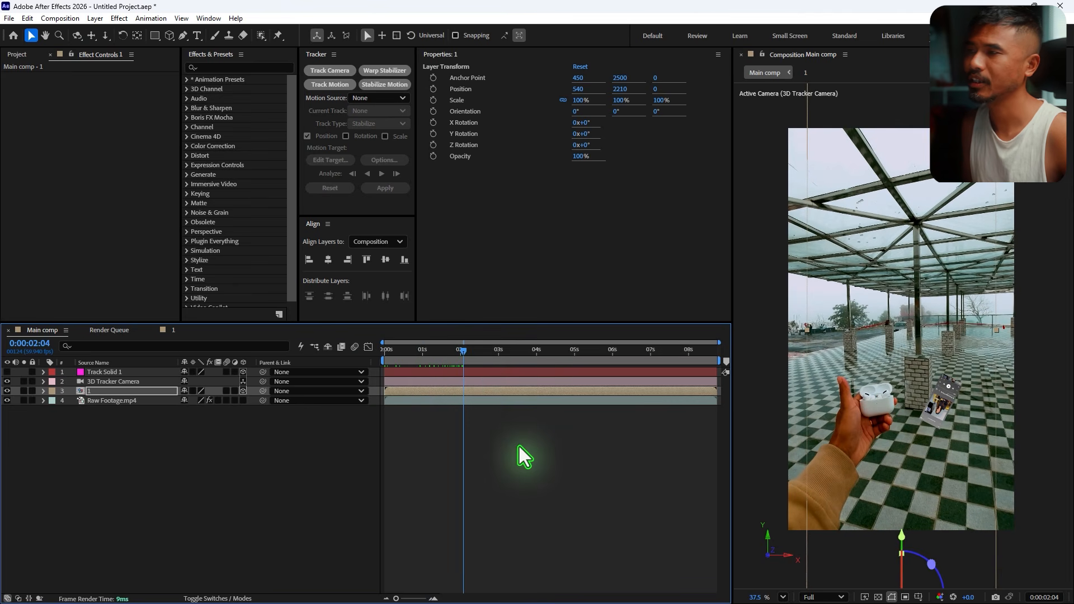
key("ctrl+space")
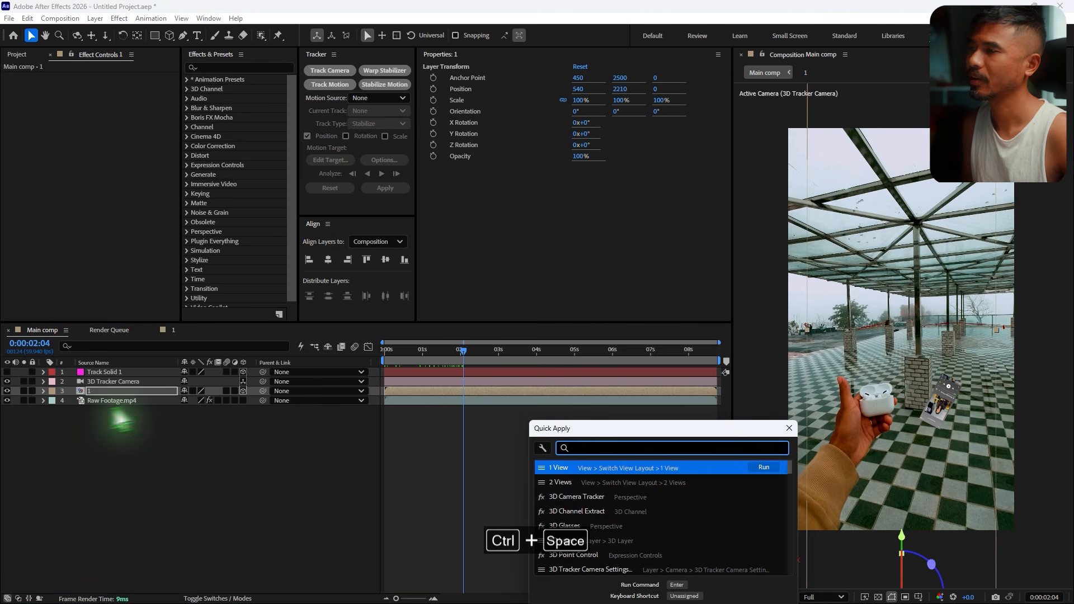
type("cc cyl")
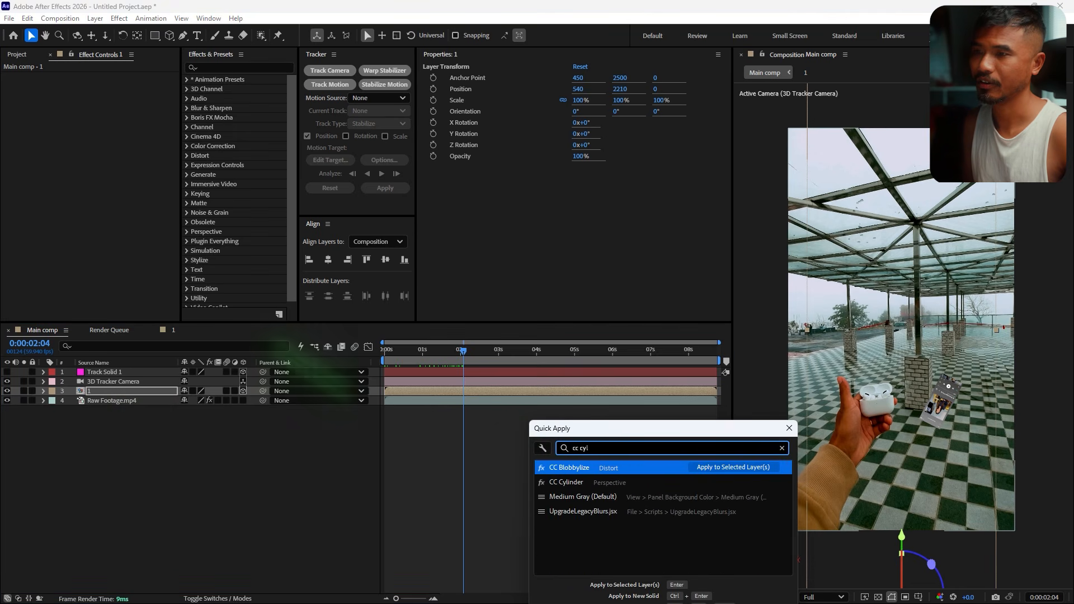
left_click(579, 483)
- Move the precomp layer upward in the 3D scene to a Y position of about 1265
left_click_drag(400, 350, 506, 363)
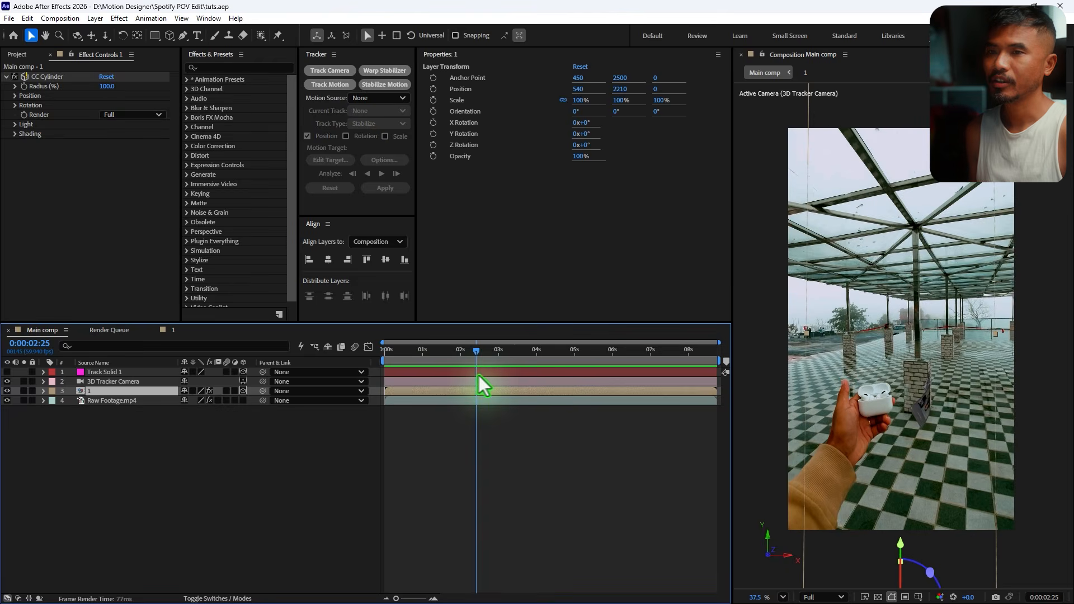
mouse_move(480, 384)
left_mouse_down()
mouse_move(503, 384)
mouse_move(494, 384)
left_mouse_up()
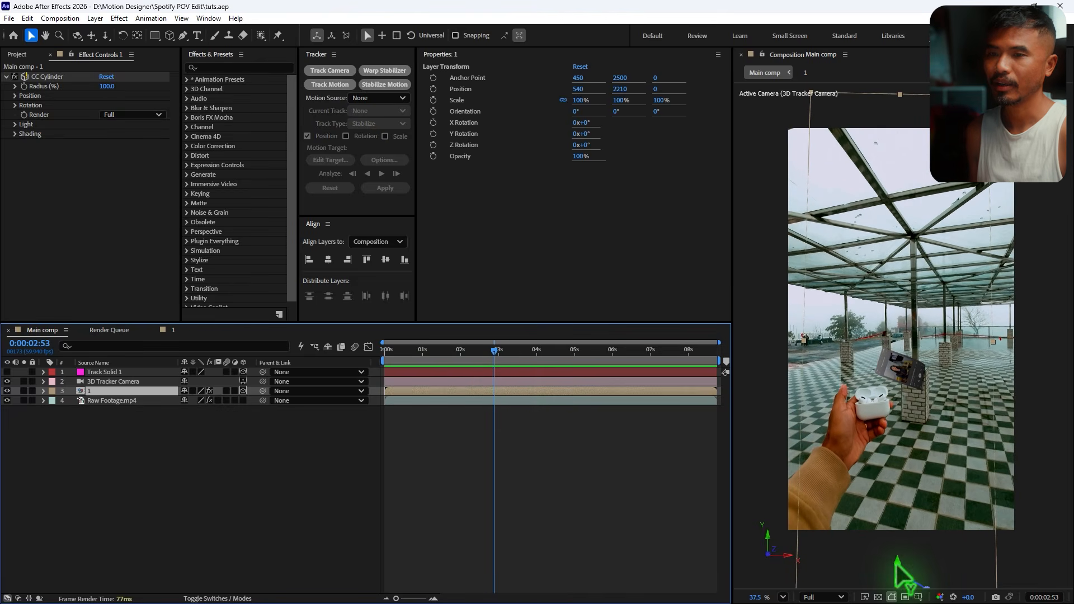
left_click_drag(899, 568, 876, 349)
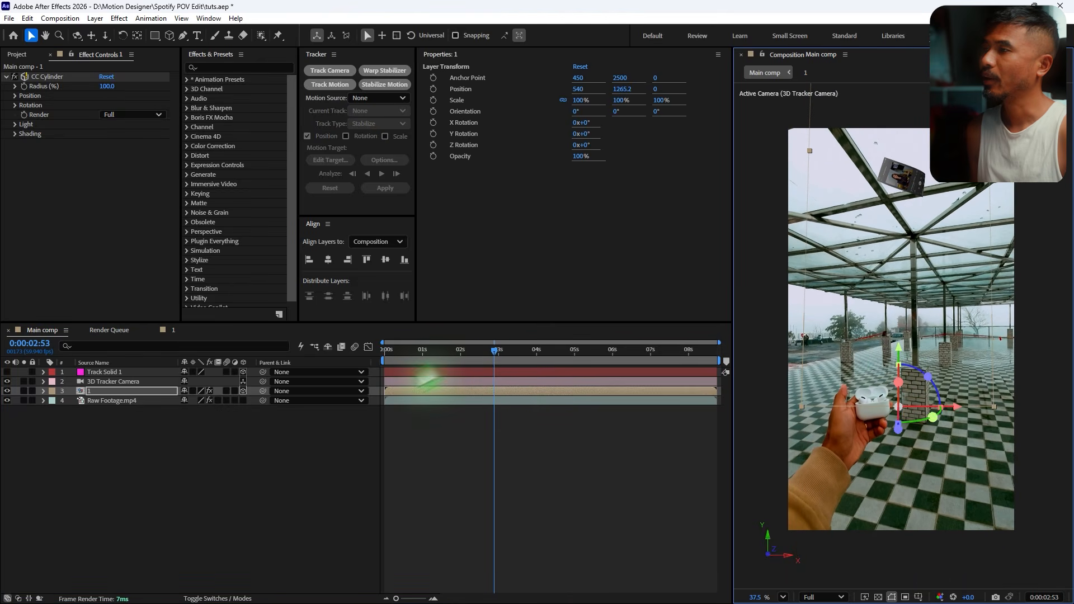
left_click(99, 392)
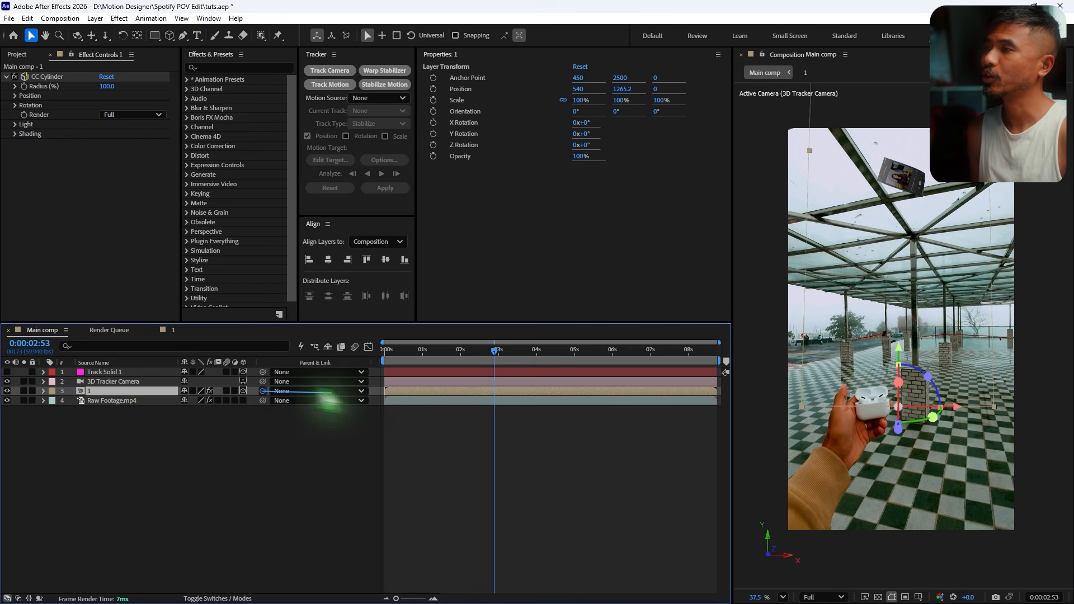
- Parent the precomp layer to Track Solid 1
left_click_drag(262, 391, 131, 374)
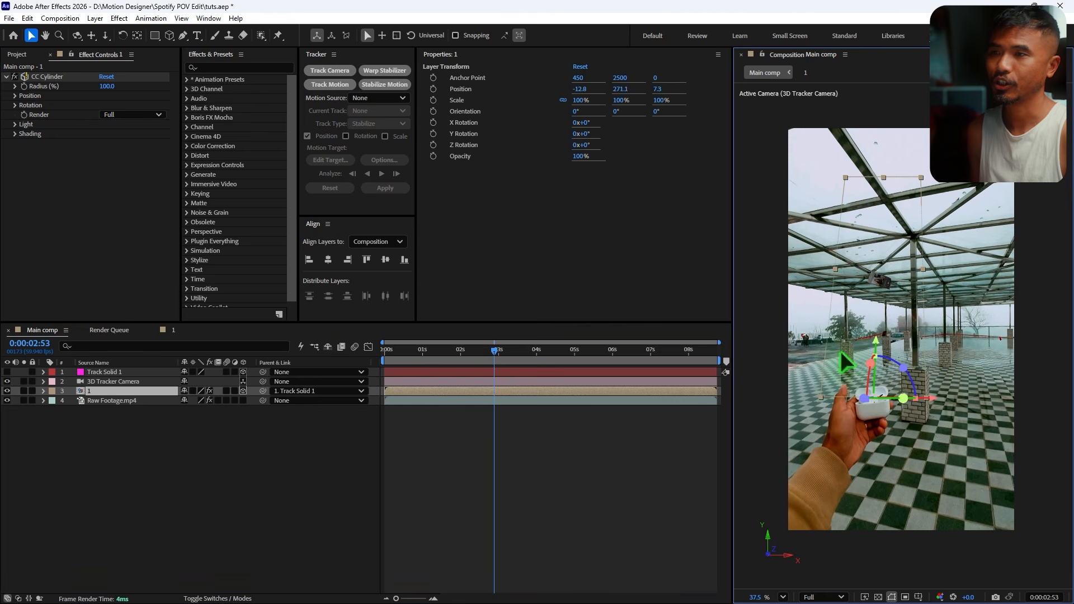
left_click_drag(391, 360, 412, 367)
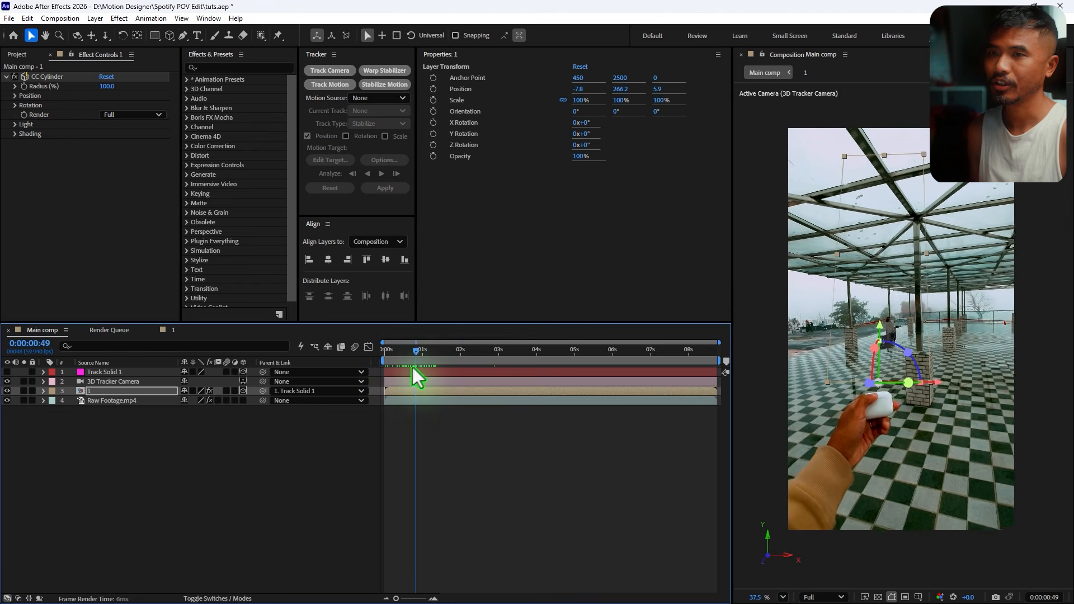
left_click_drag(527, 383, 452, 370)
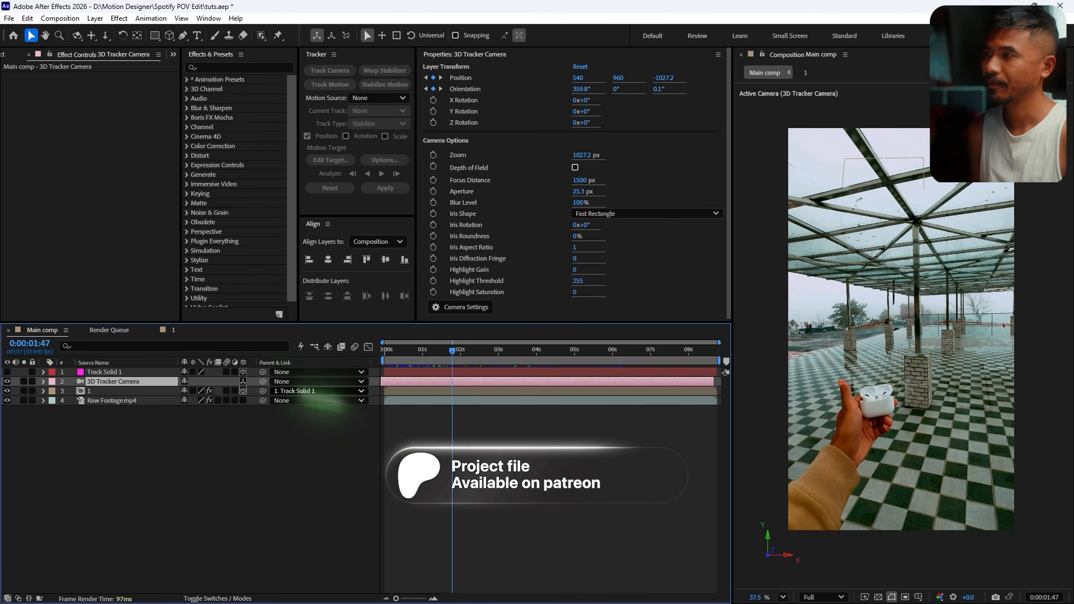
key("ctrl+z")
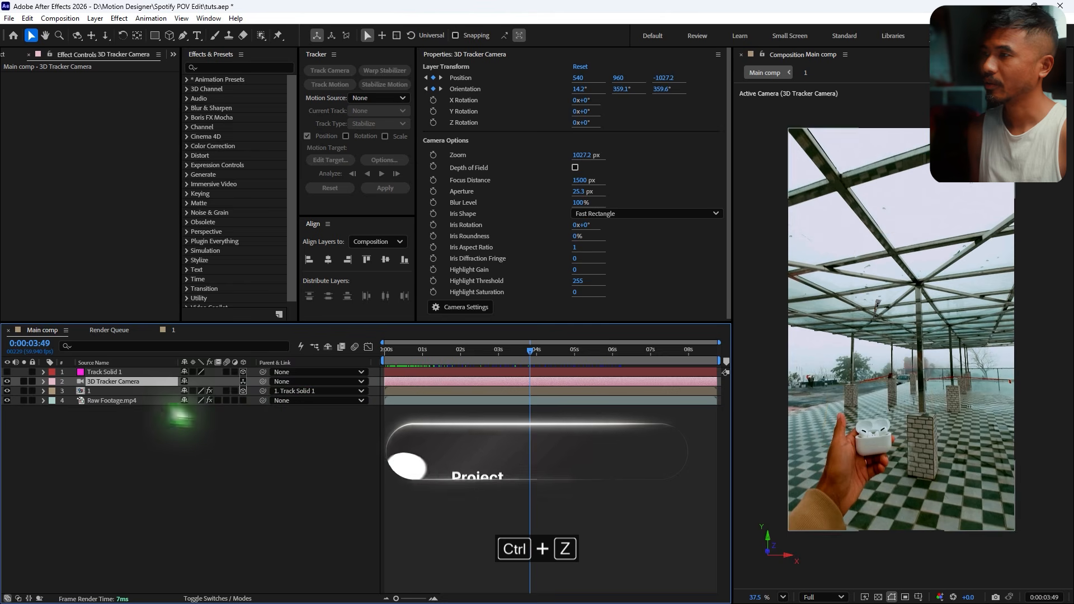
left_click(107, 391)
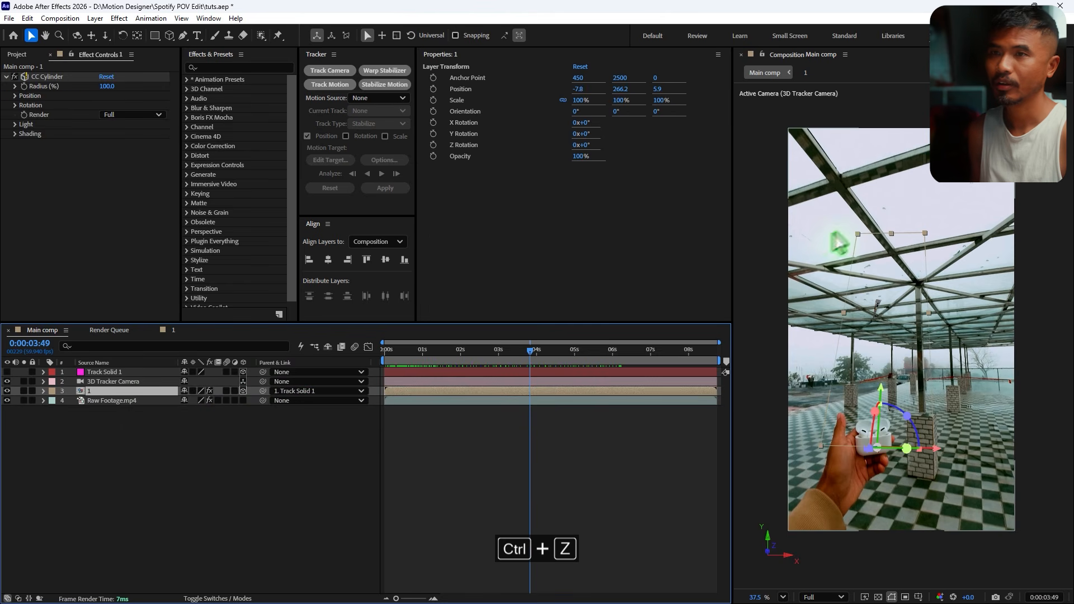
- Scale the precomp layer up to 175.5% and tilt its X orientation to about 25°
left_click_drag(860, 238, 853, 227)
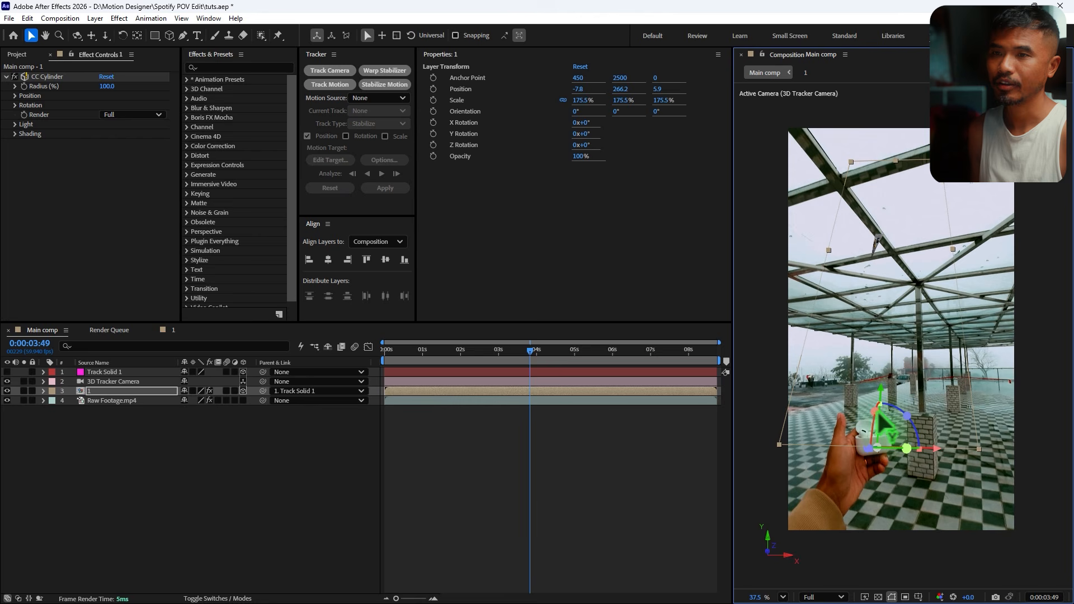
left_click_drag(876, 448, 876, 446)
- Move the precomp layer in the 3D scene to a position of about -7.8, 401, 69
left_click_drag(395, 358, 462, 398)
scroll(873, 392, "up", 7)
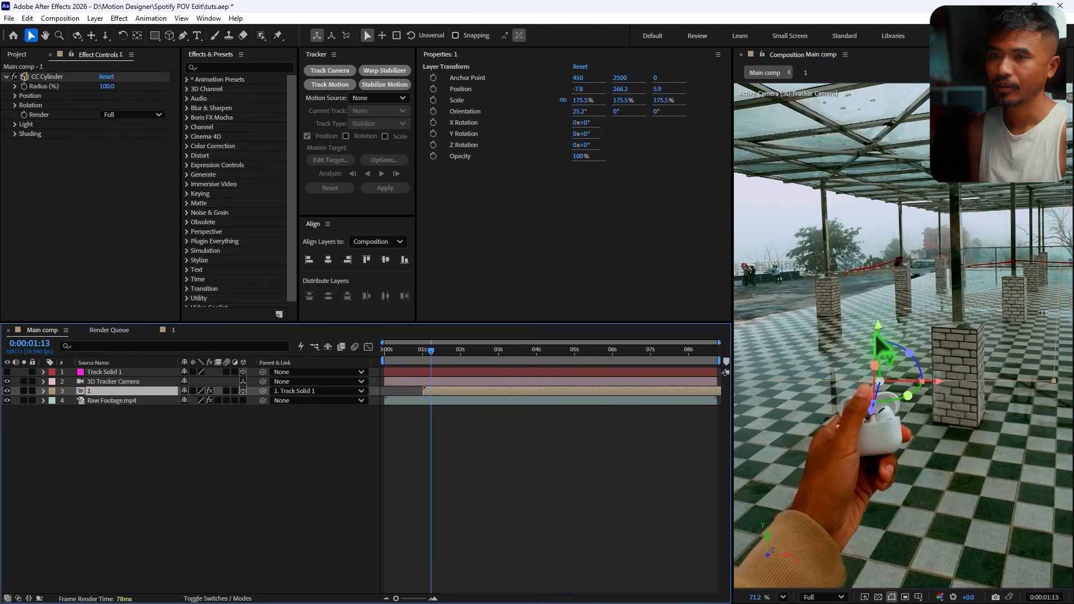
left_click_drag(879, 332, 880, 340)
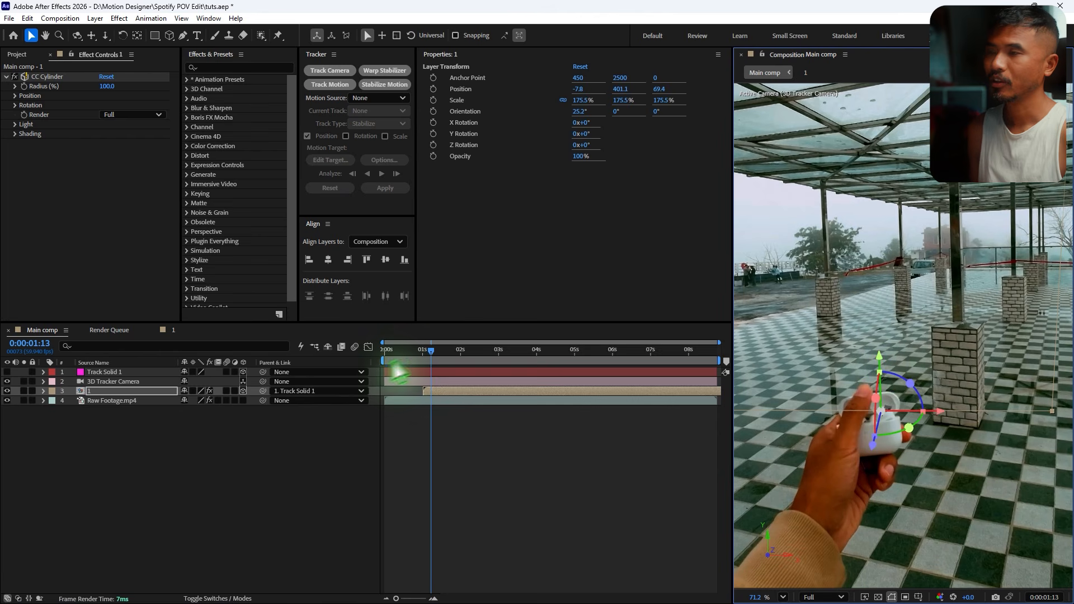
- Preview the animation in Main comp
left_click(418, 361)
key("space")
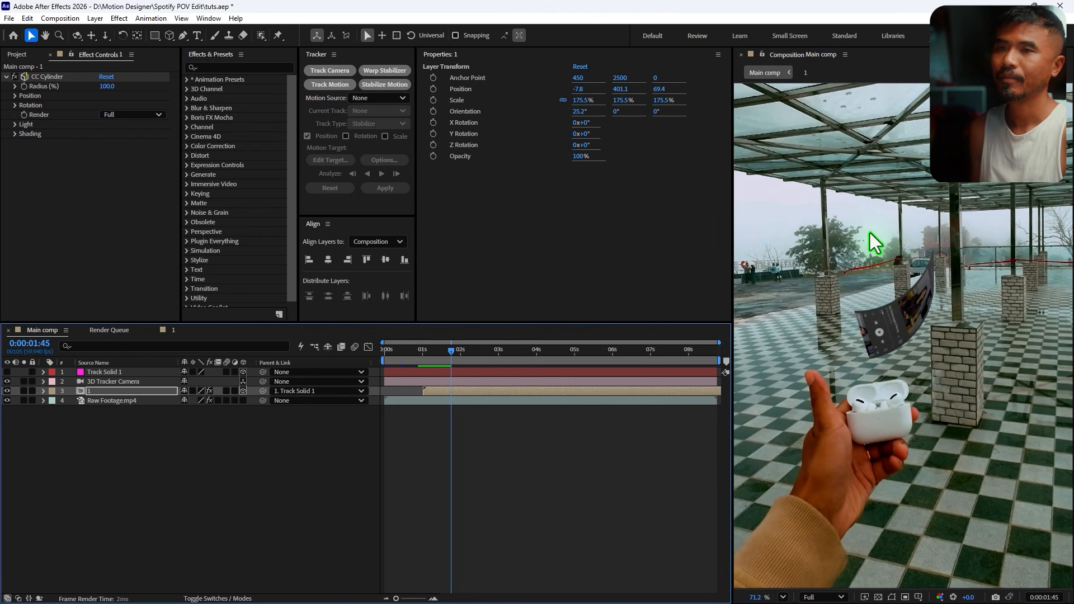
scroll(869, 241, "down", 5)
scroll(869, 241, "down", 3)
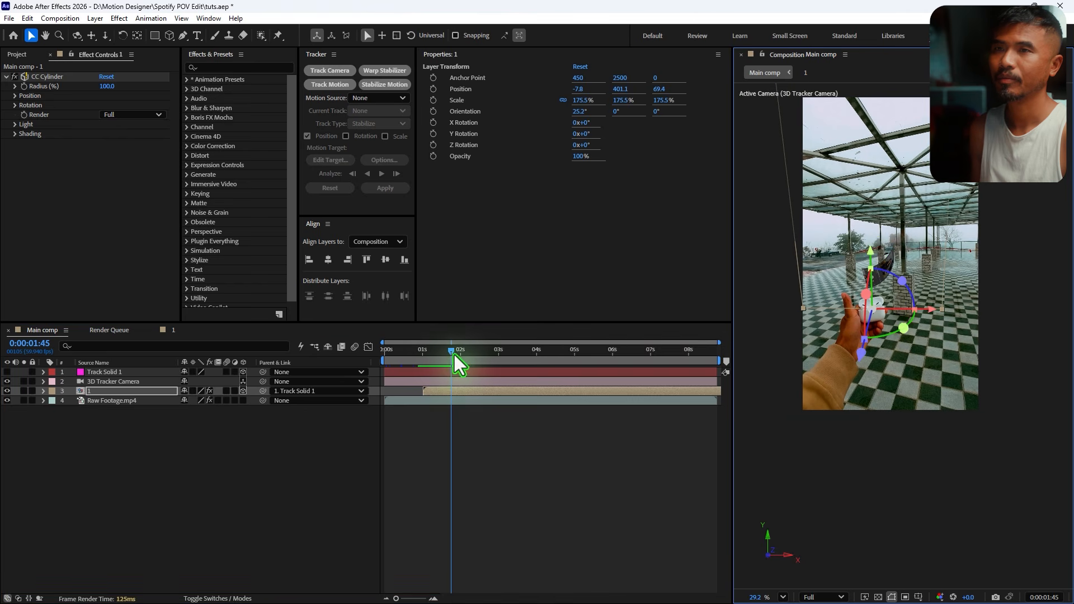
- Duplicate the precomp layer twice, each copy starting later in the timeline
left_click_drag(454, 354, 456, 390)
left_click(455, 395)
key("ctrl+d")
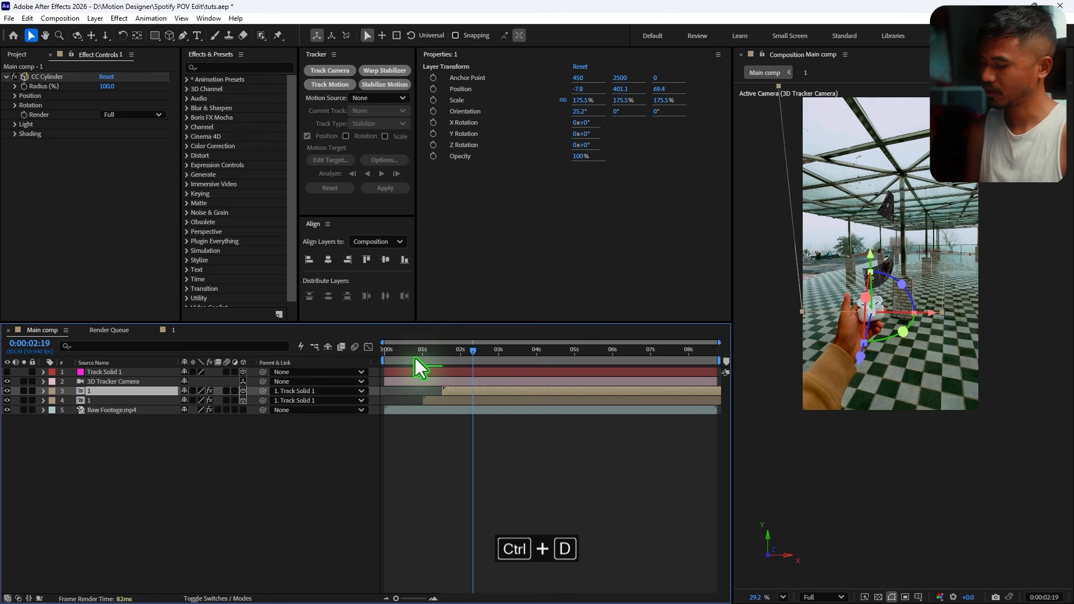
left_click_drag(416, 352, 519, 375)
key("ctrl+d")
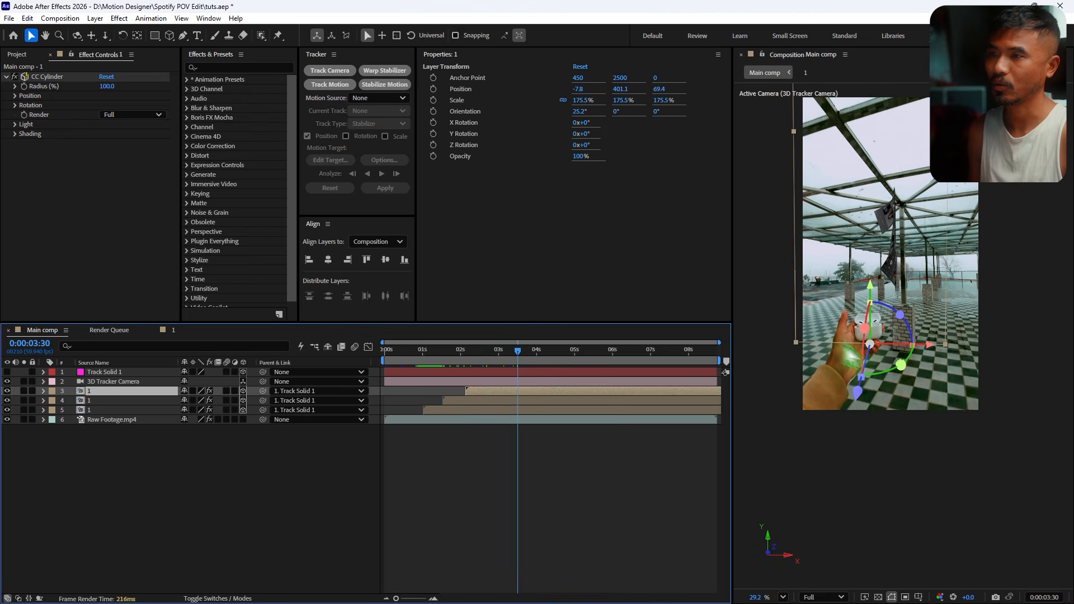
- Rotate the top copy to a Z orientation of about 348° and preview the playback
left_click_drag(899, 315, 891, 307)
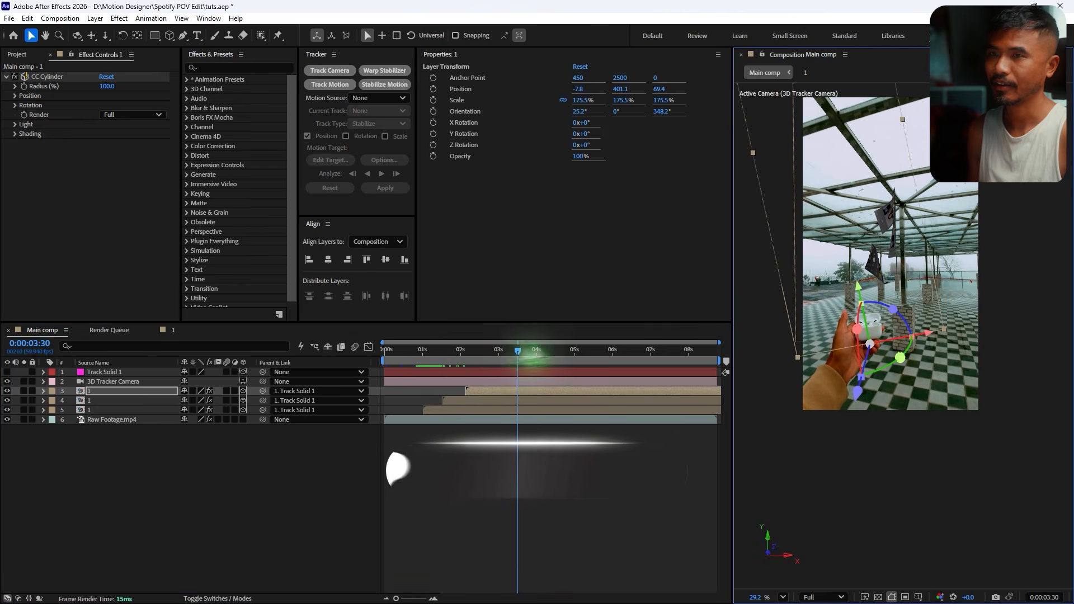
left_click_drag(519, 352, 371, 444)
left_click(457, 400)
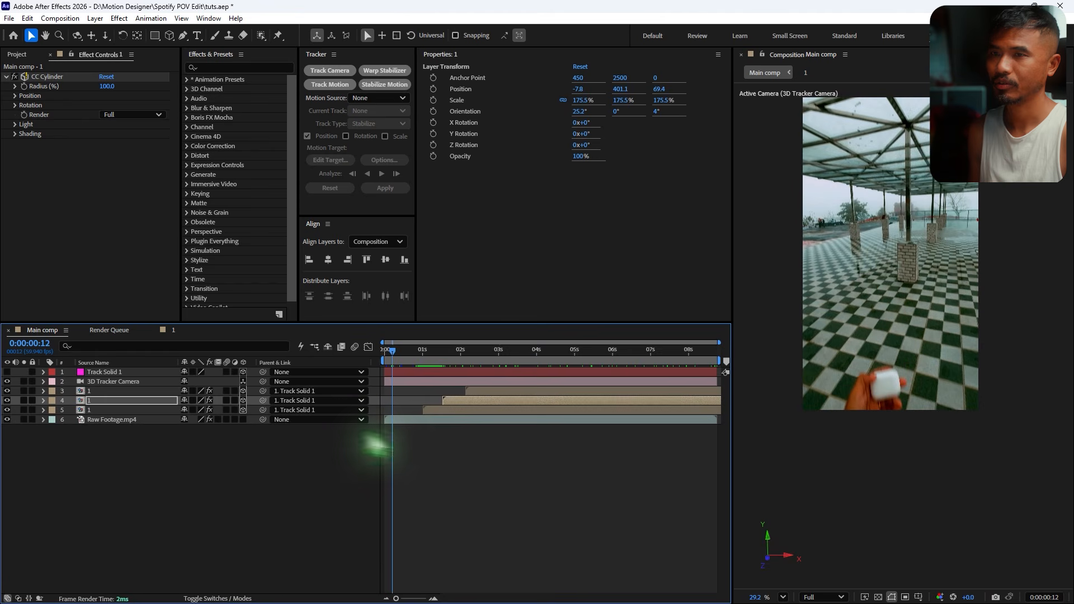
key("space")
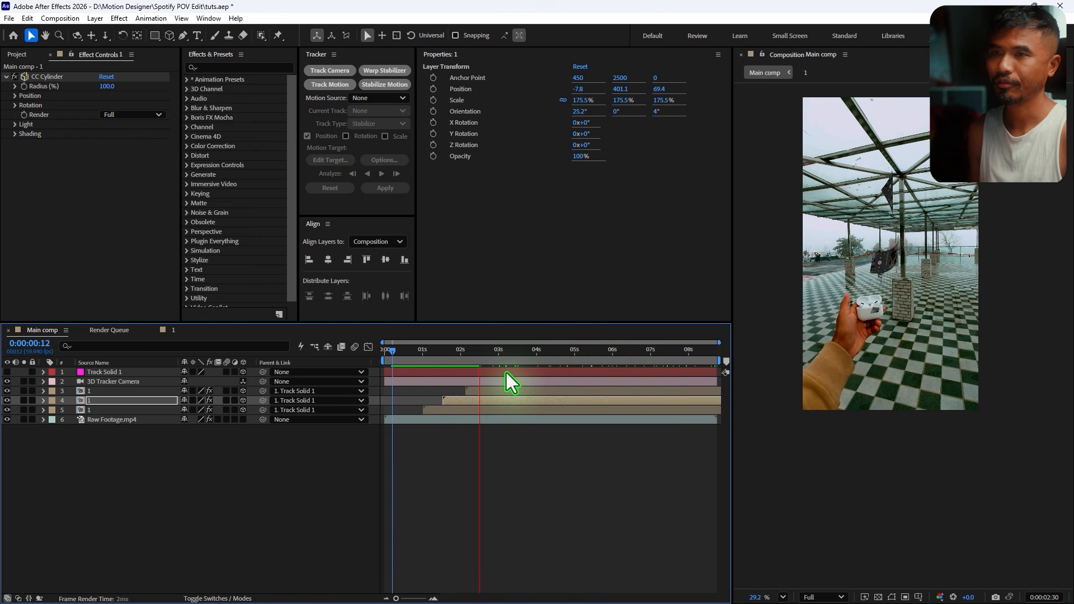
key("space")
- Move the top copy to a position of about -26.8, 294, 39
left_click(505, 392)
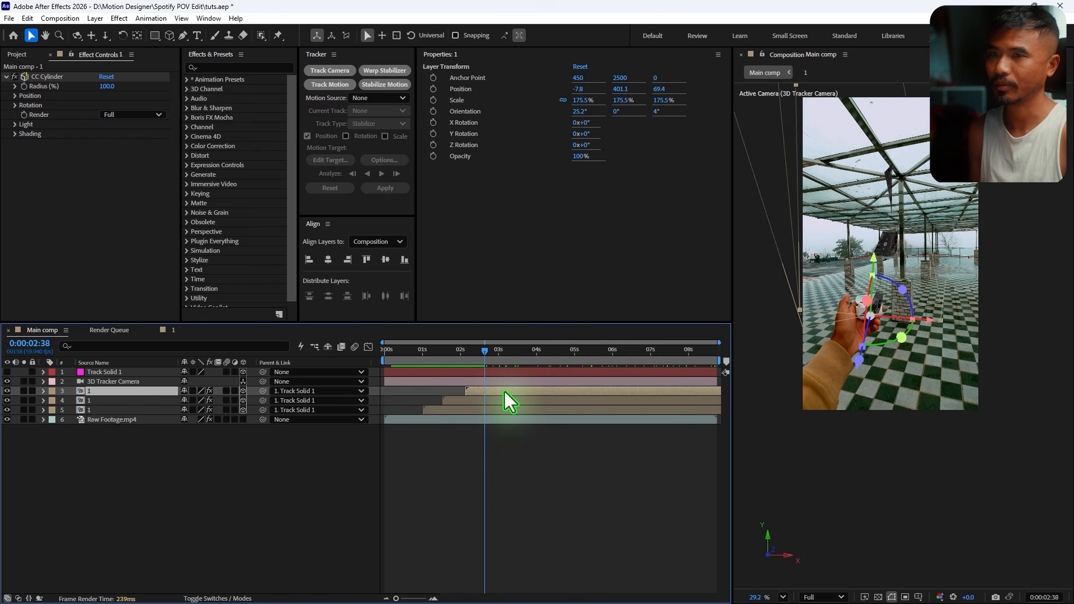
left_click(876, 280)
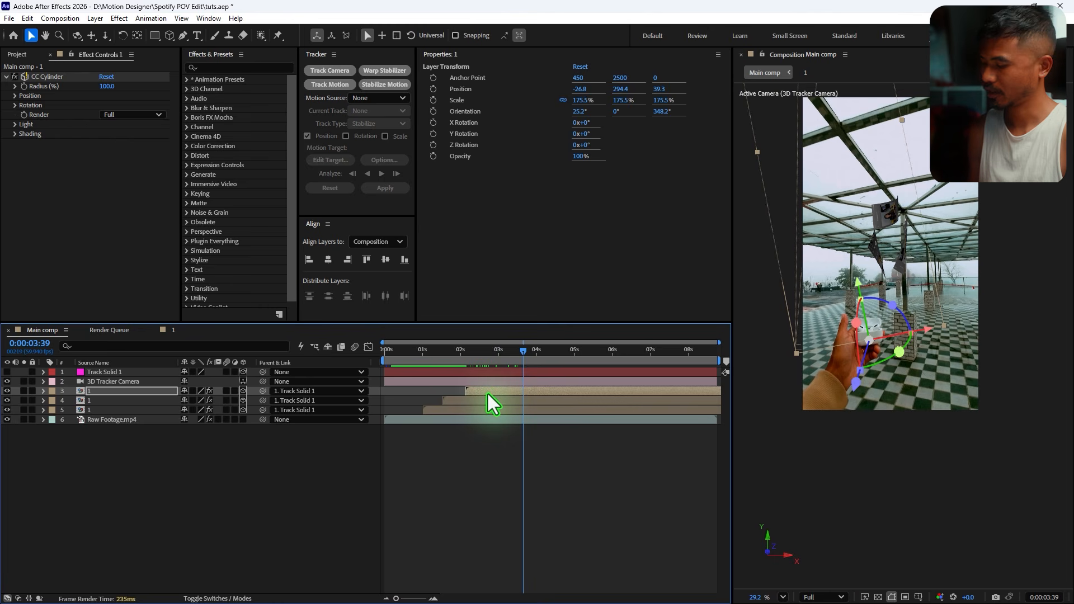
- Duplicate the top copy again and shift the new layer's start later in time
left_click(488, 394)
key("ctrl+d")
left_click_drag(508, 391, 516, 391)
left_click_drag(449, 353, 539, 371)
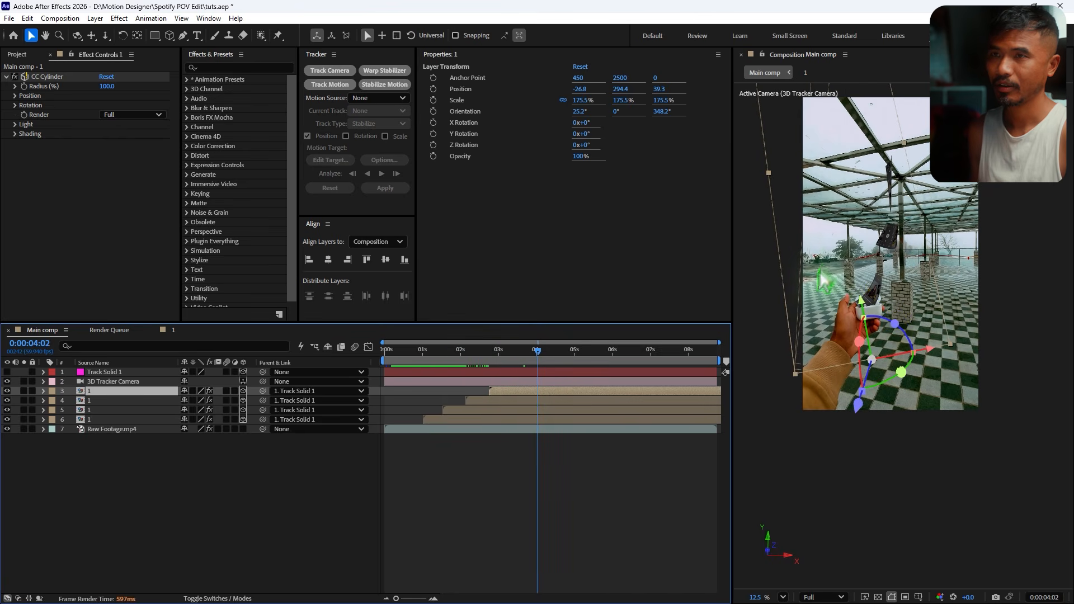
- Scale the top copy down to 139%
scroll(833, 305, "down", 3)
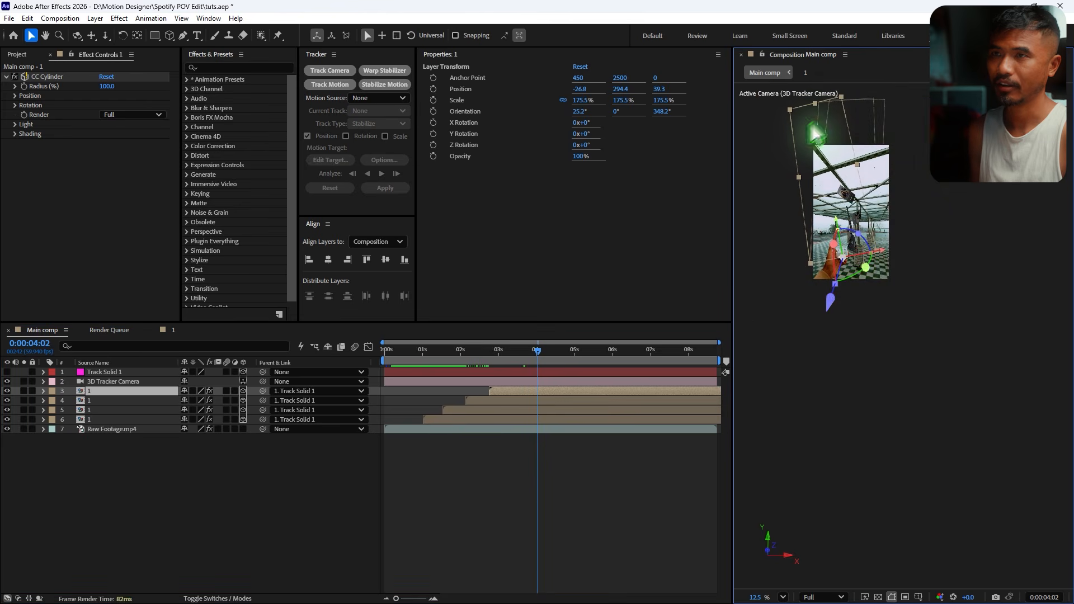
scroll(803, 134, "up", 2)
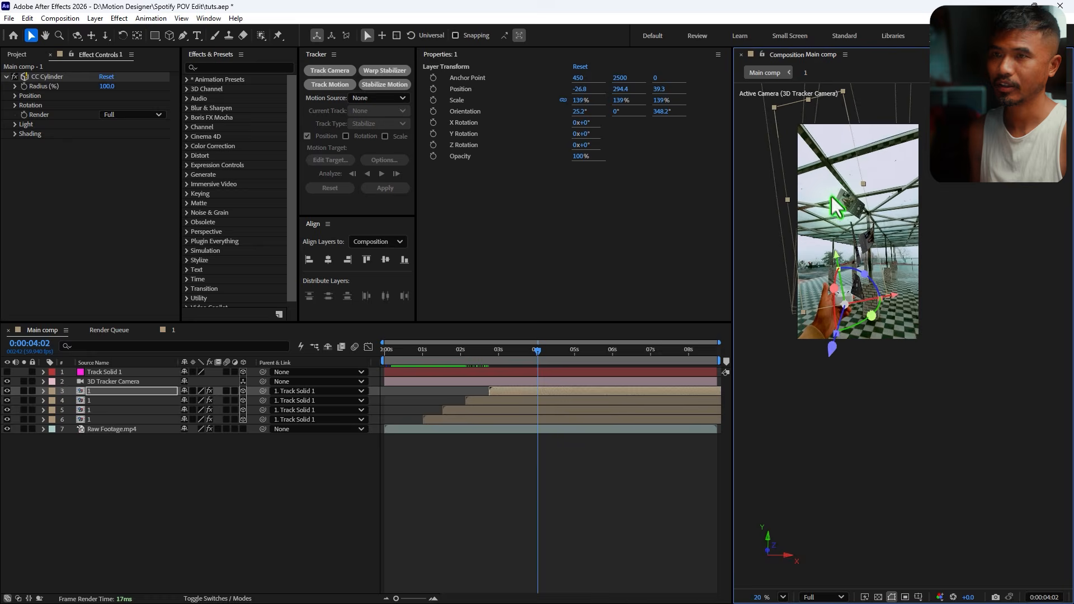
left_click_drag(464, 358, 507, 374)
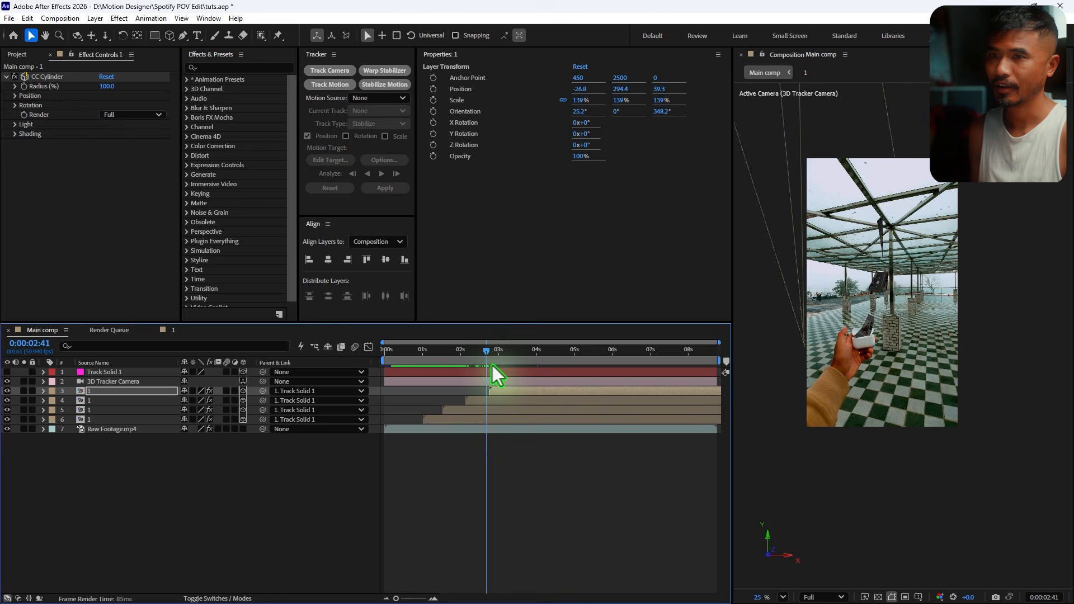
left_click_drag(884, 318, 890, 322)
- Select the four copy layers and duplicate them
left_click_drag(452, 359, 451, 438)
left_click(459, 420)
left_click(524, 399, "shift")
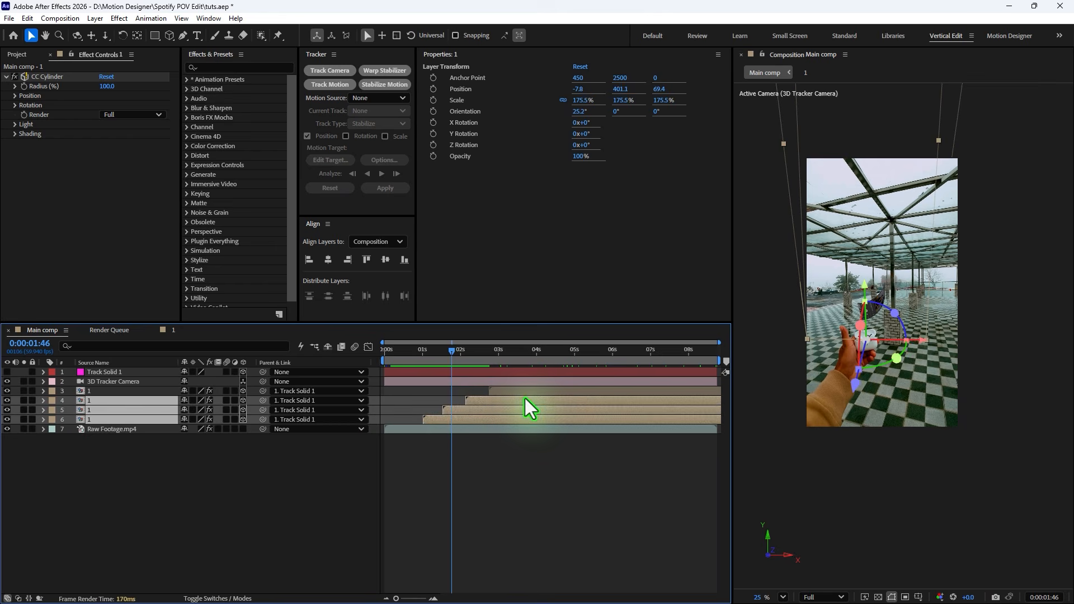
left_click(511, 390, "shift")
key("ctrl+d")
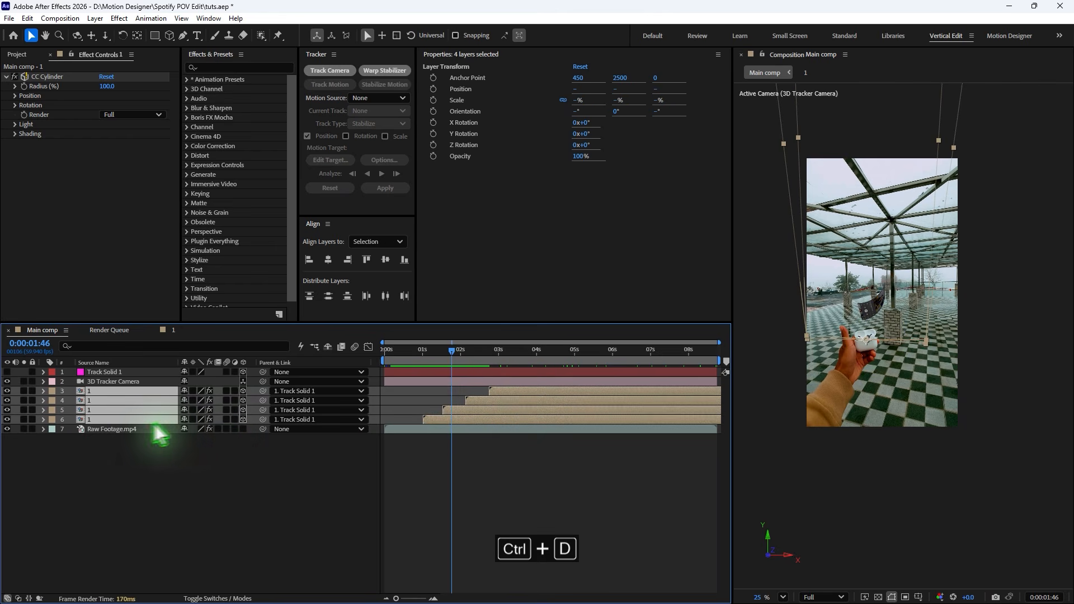
- Shift the four selected copies later in time so all eight start staggered
left_click_drag(105, 410, 118, 401)
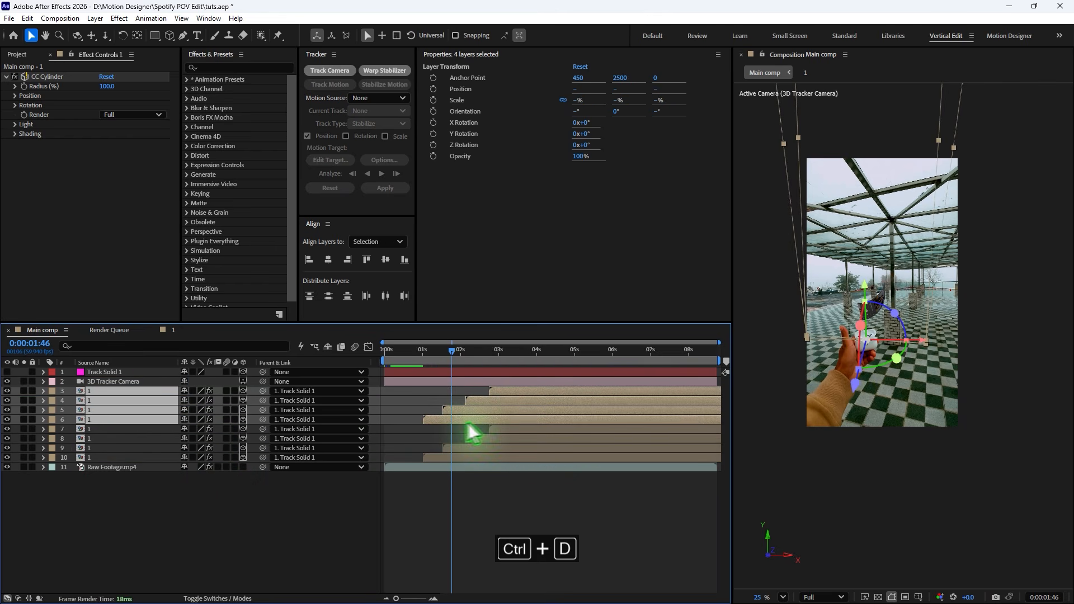
left_click_drag(441, 423, 455, 423)
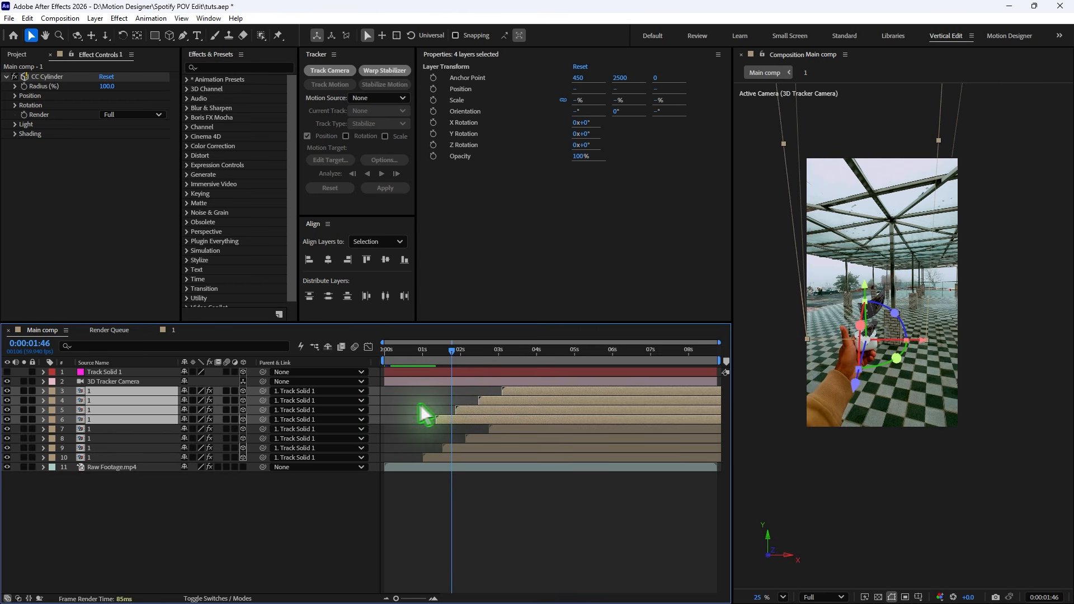
left_click_drag(451, 361, 541, 375)
left_click(575, 509)
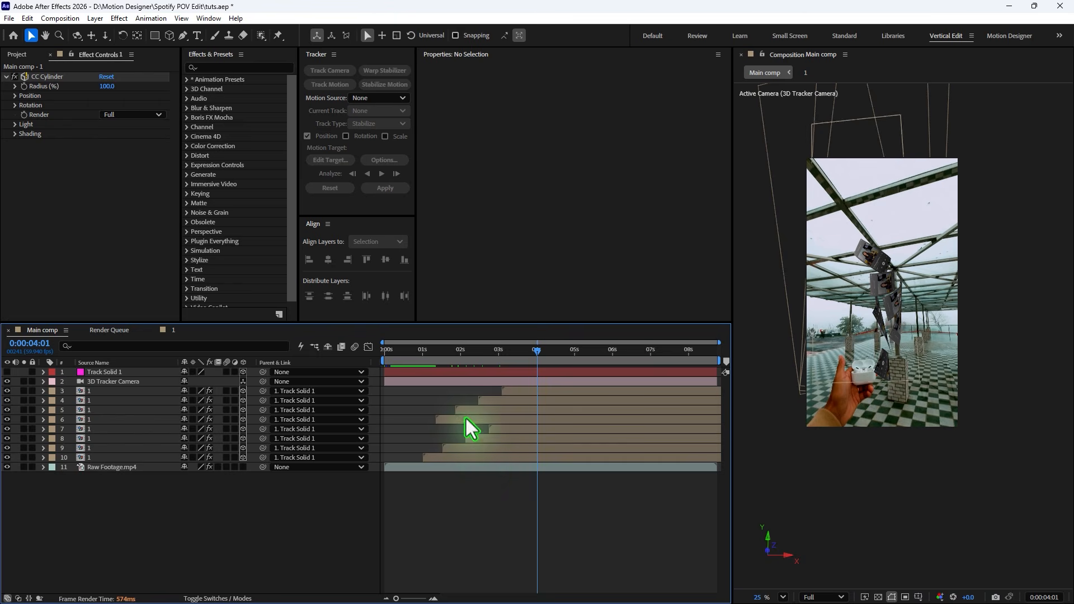
- Rotate layer 6's Z orientation to about 358°
left_click(466, 420)
left_click_drag(895, 364, 896, 366)
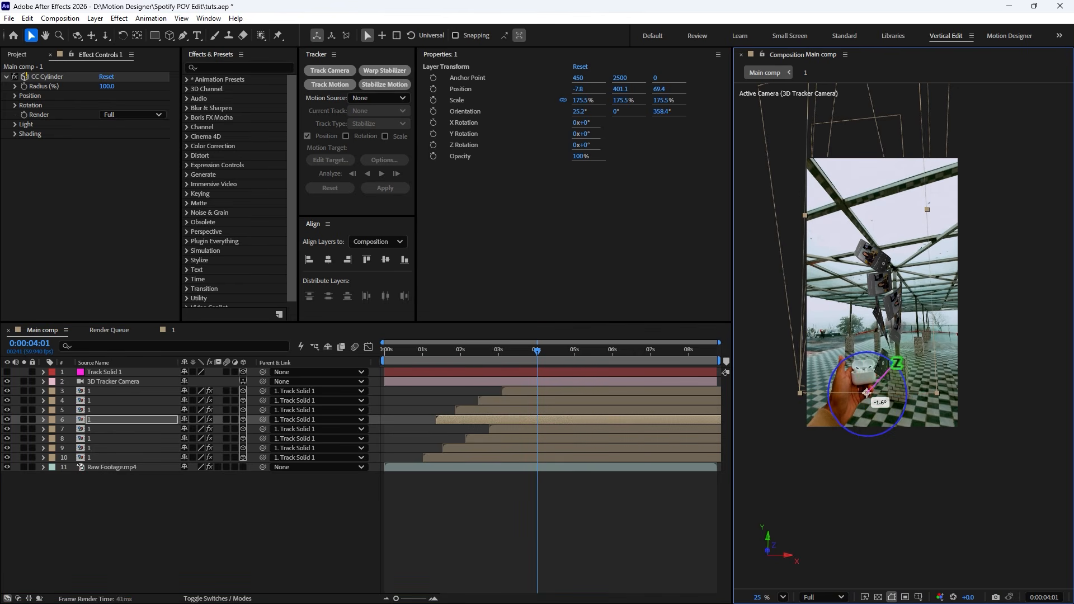
left_click_drag(808, 136, 818, 225)
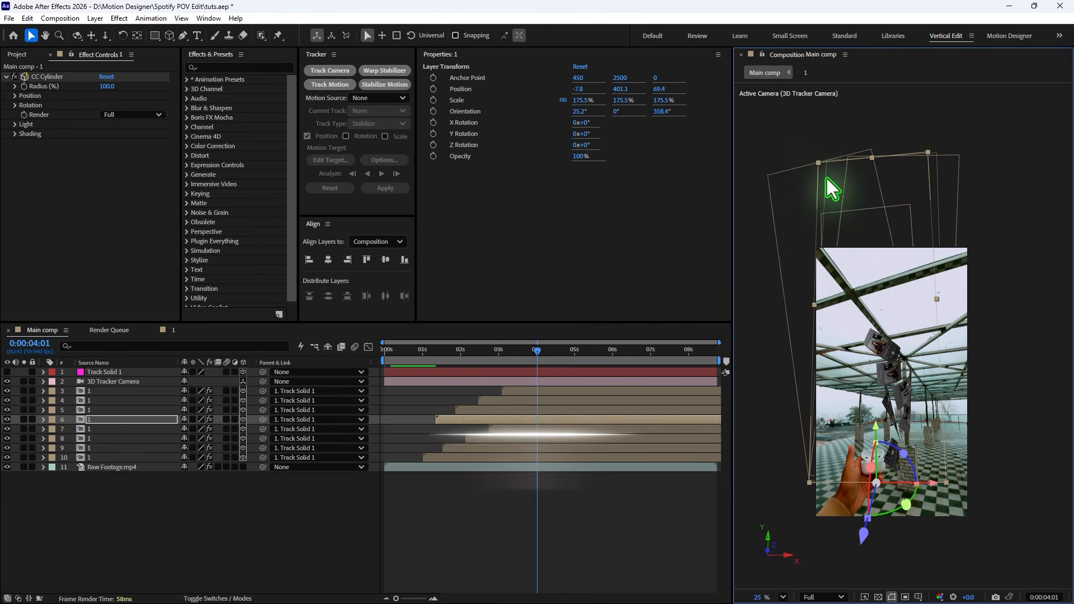
left_click_drag(438, 351, 414, 451)
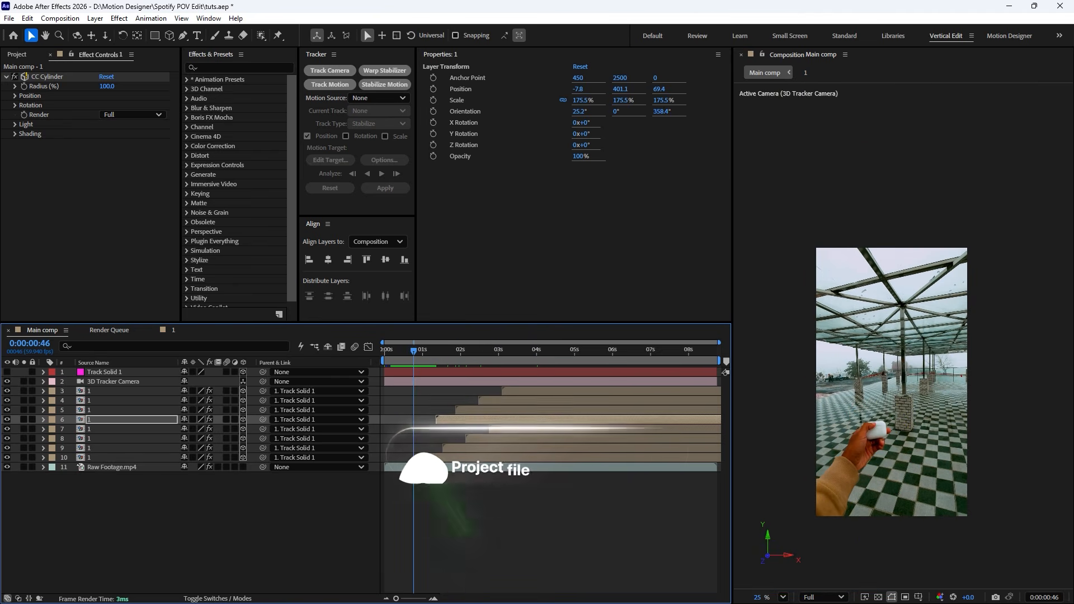
left_click(485, 534)
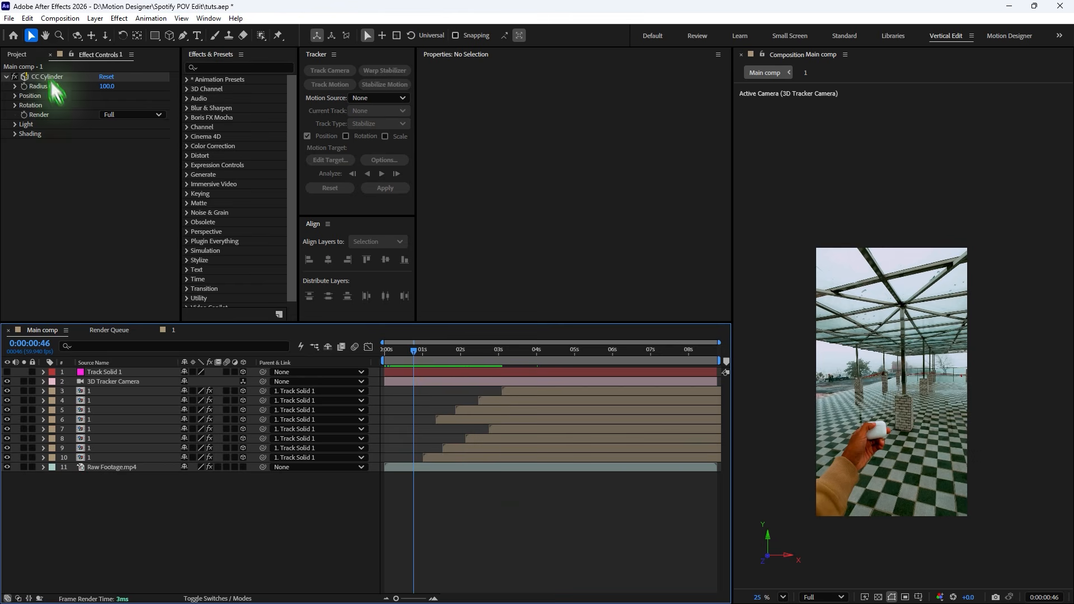
- Inspect each copy layer's transform properties in turn
left_click(21, 54)
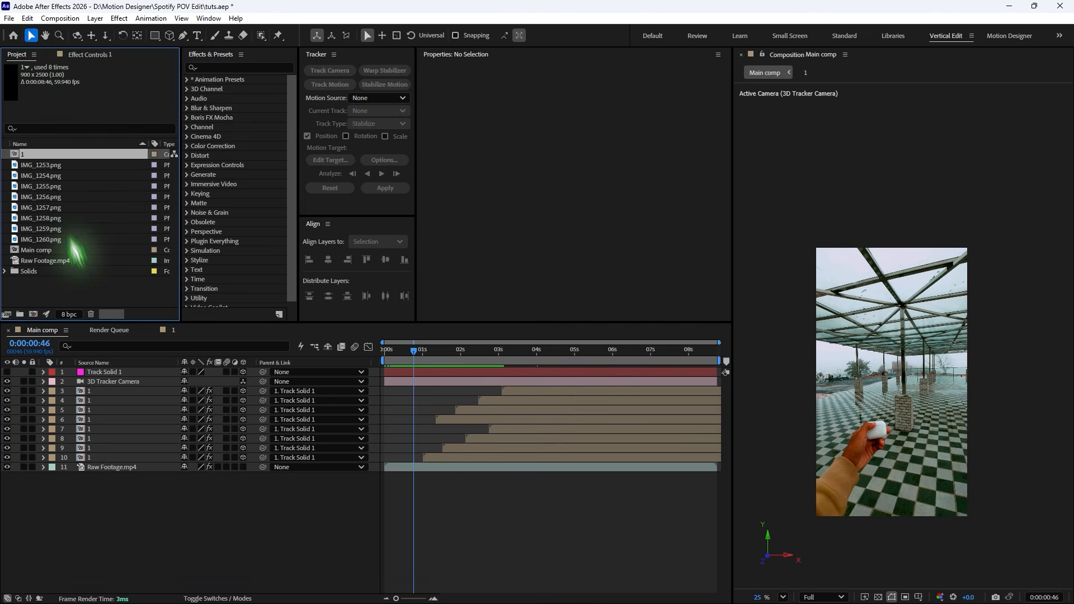
left_click(89, 457)
left_click(96, 449)
left_click(99, 439)
left_click(99, 429)
left_click(100, 421)
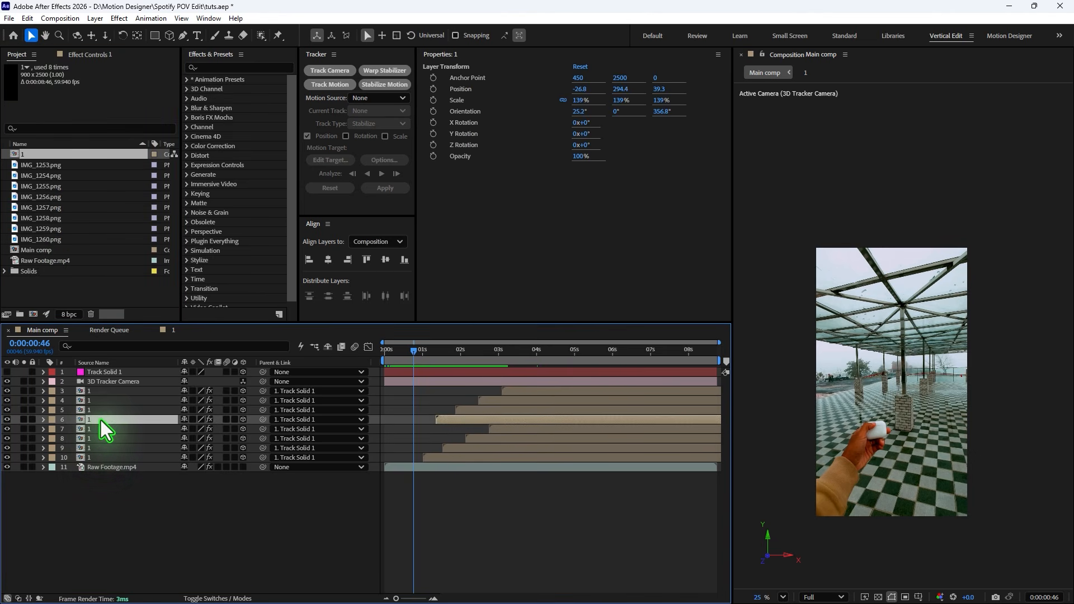
left_click(101, 411)
left_click(101, 401)
left_click(105, 392)
left_click(296, 510)
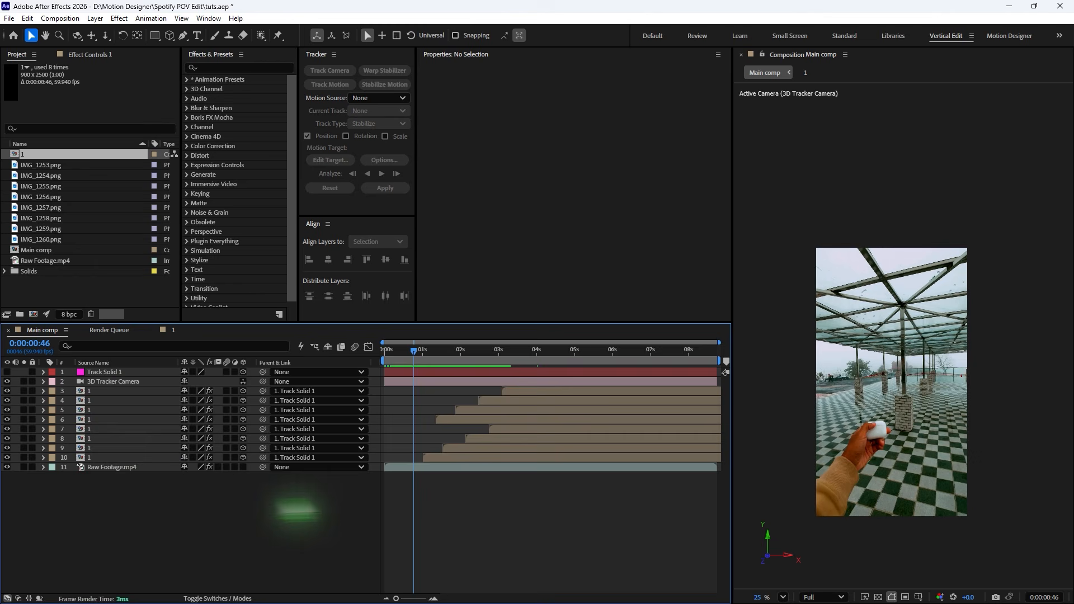
- Duplicate precomp 1 in the project several times, one copy per timeline layer
left_click(39, 166)
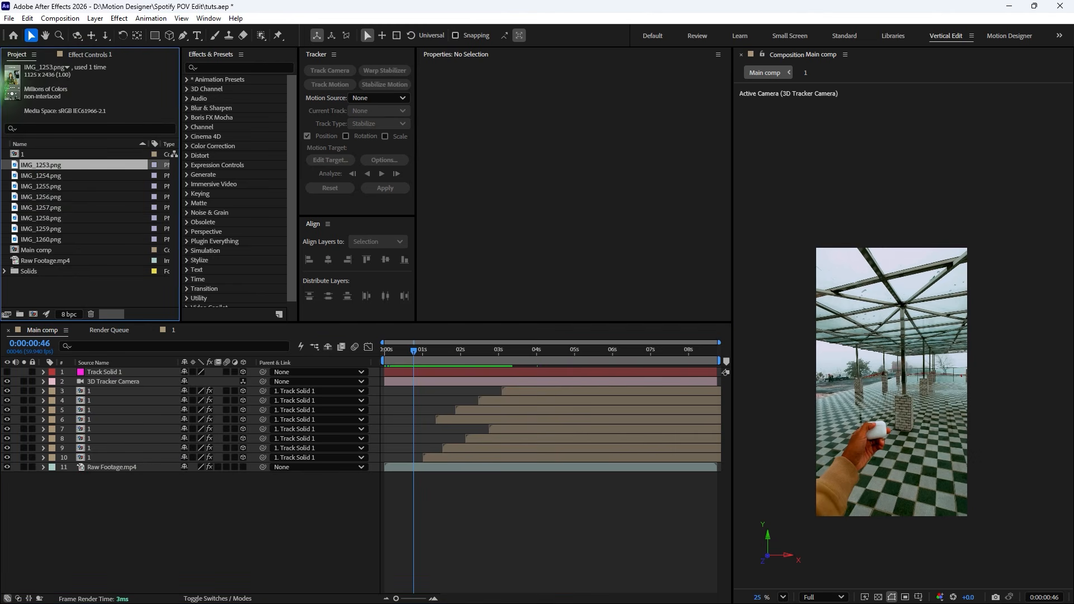
left_click(35, 154)
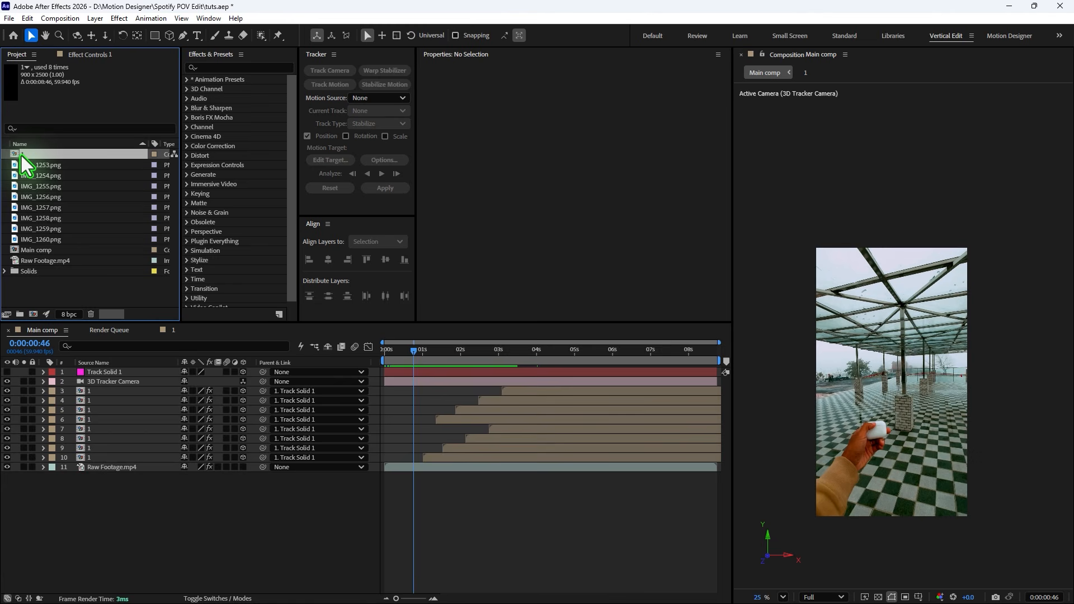
key("ctrl+d")
key("ctrl+d")
key("ctrl+d")
key("ctrl+d")
key("ctrl+d")
key("ctrl+d")
key("ctrl+d")
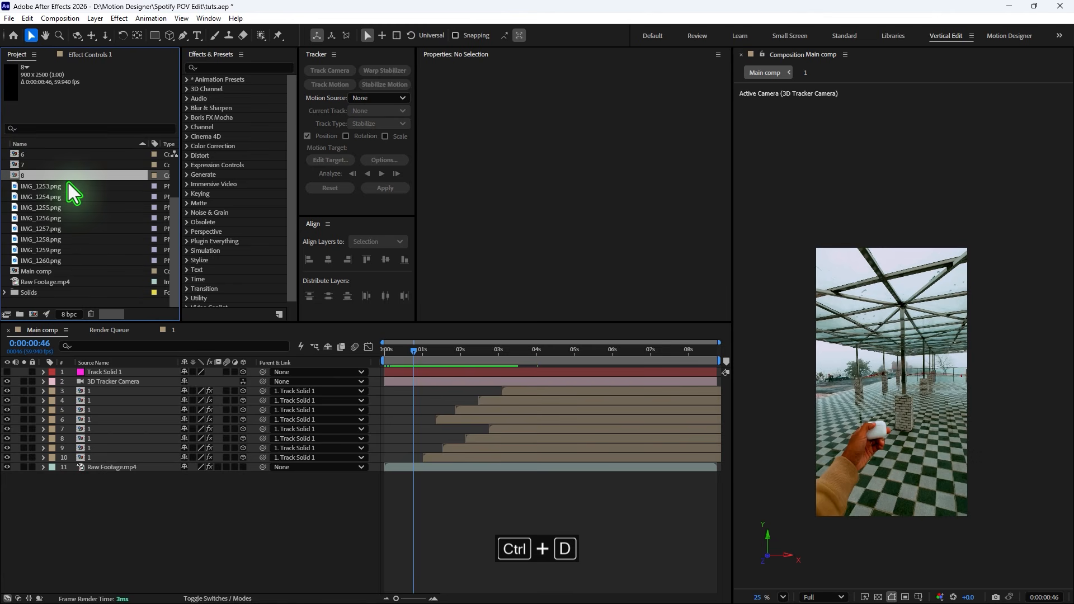
scroll(87, 219, "up", 3)
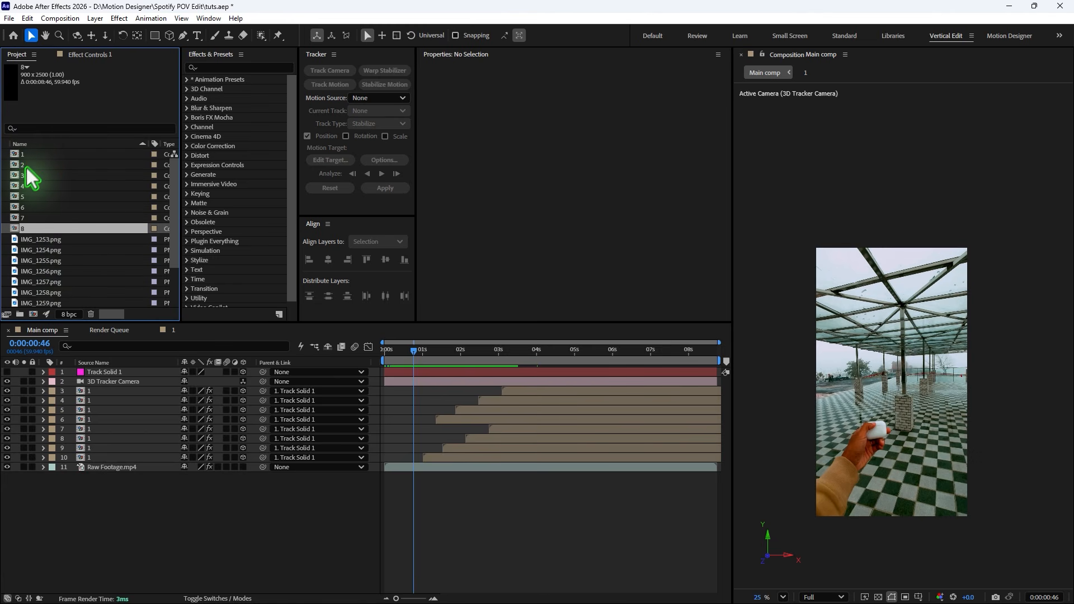
- Open the duplicated precomps 2 through 8 from the project
left_click(25, 165)
left_click(29, 229, "shift")
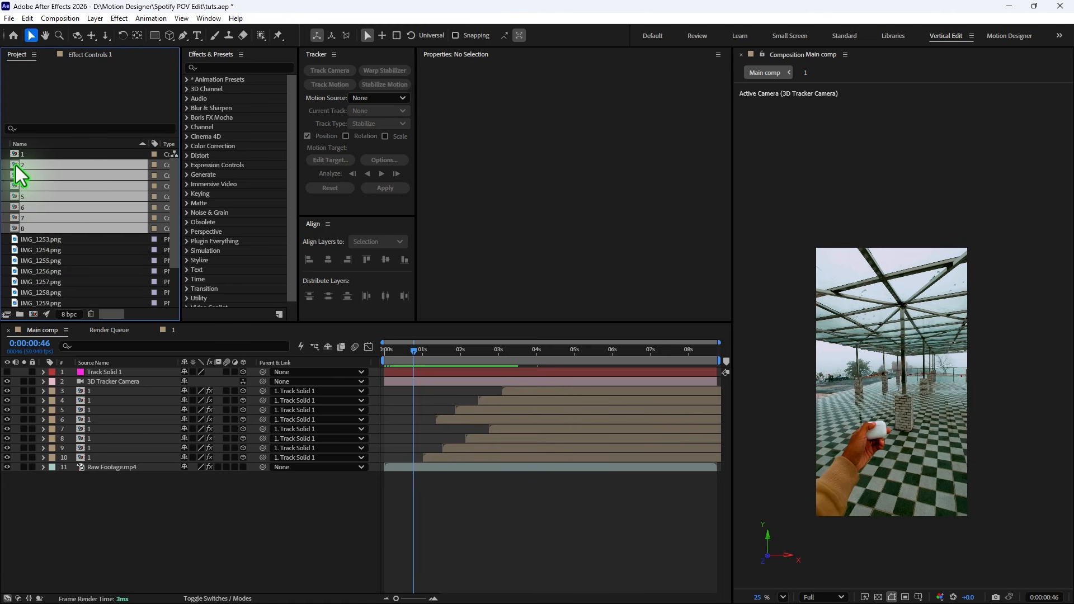
double_click(15, 166)
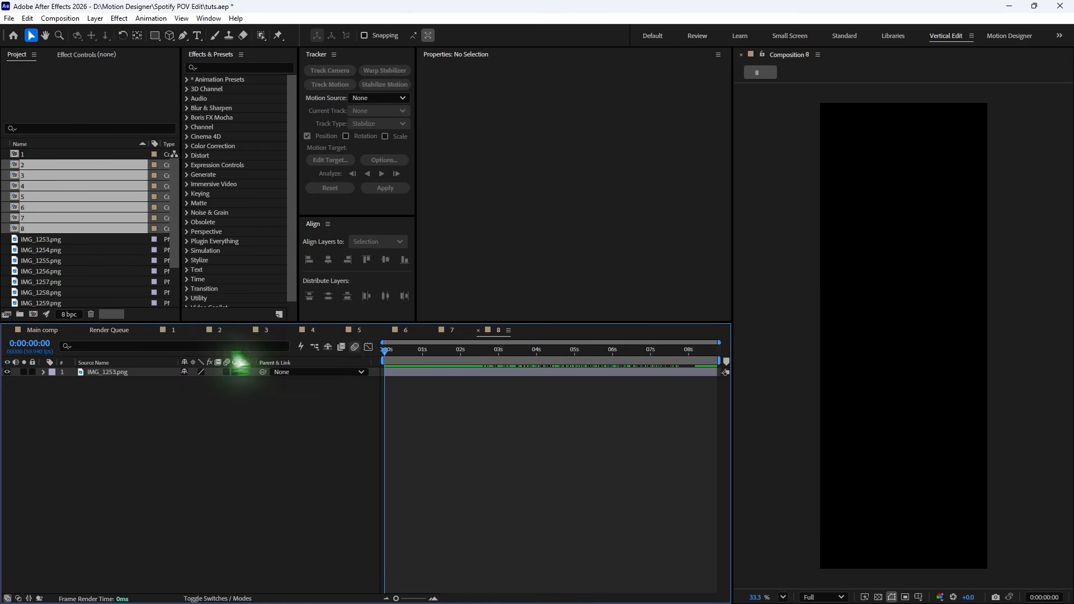
- In precomp 2, replace the screenshot layer's source with IMG_1254.png
left_click(216, 332)
left_click(117, 373)
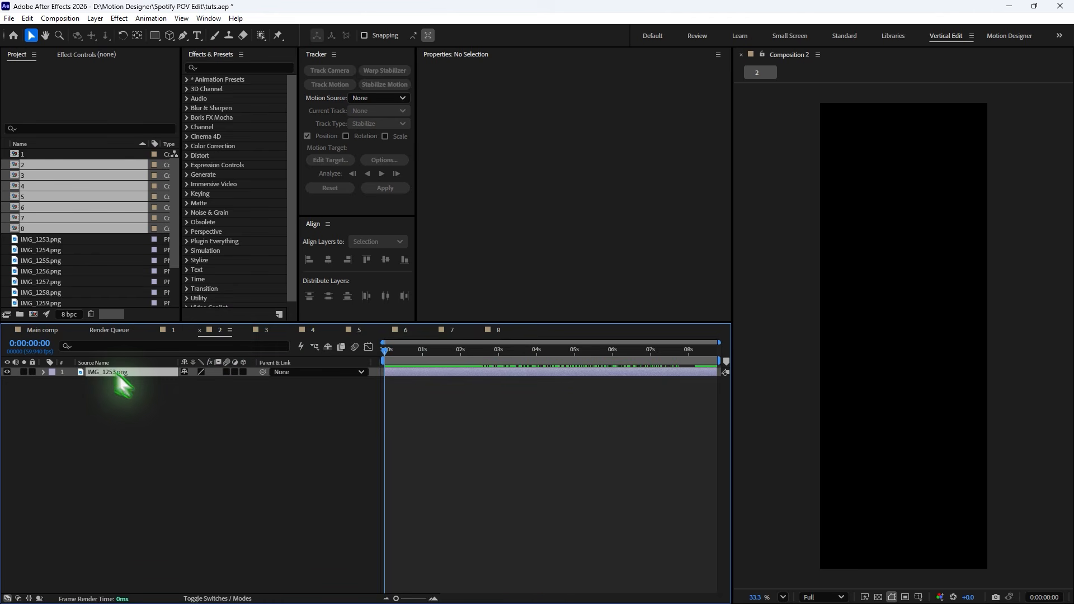
left_click(444, 351)
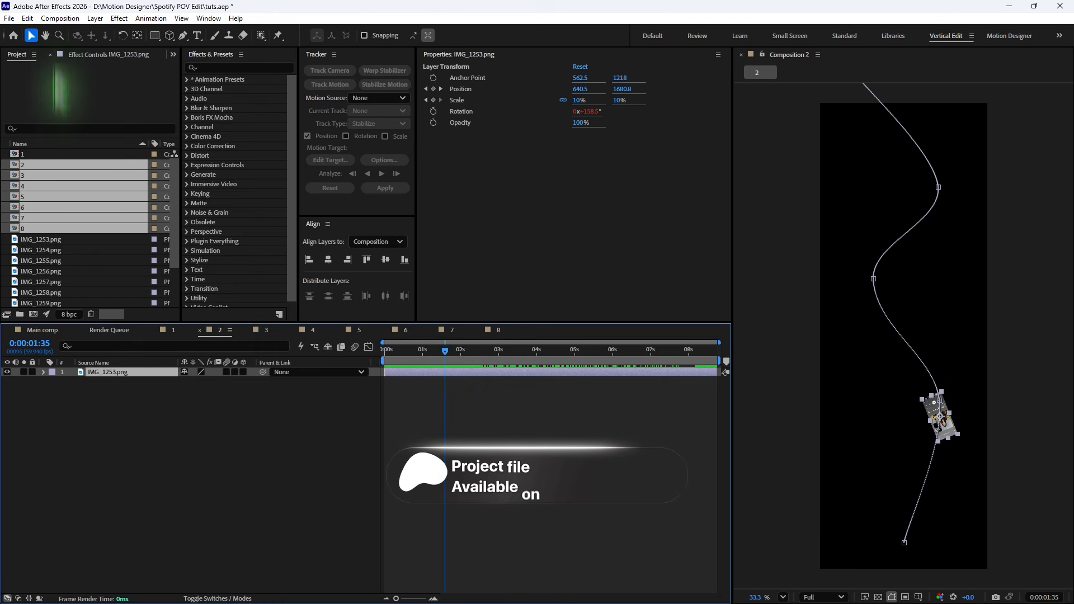
left_click(46, 249)
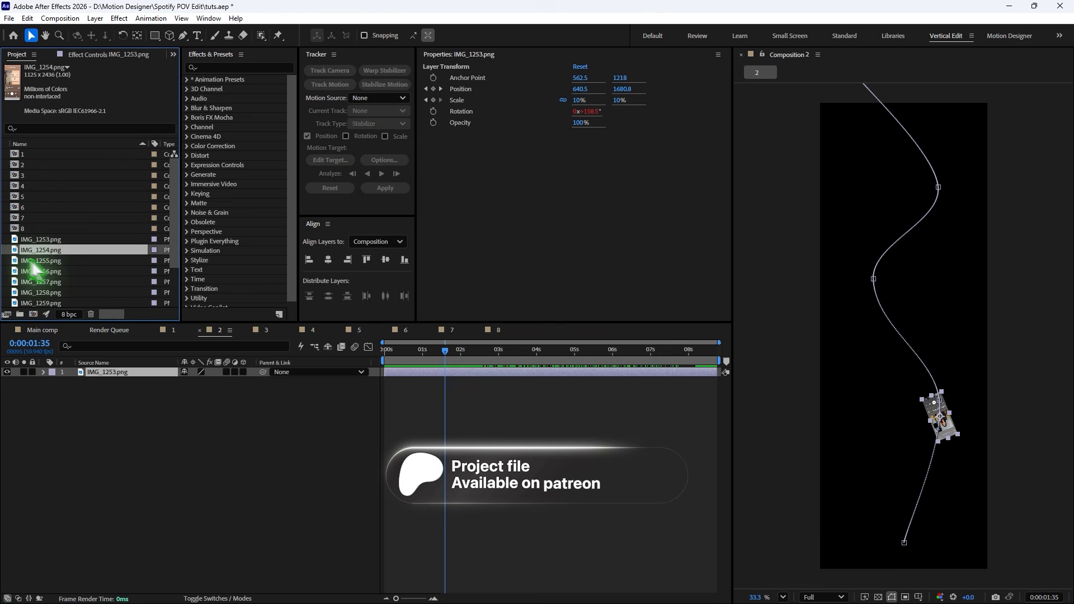
left_click_drag(23, 251, 904, 390)
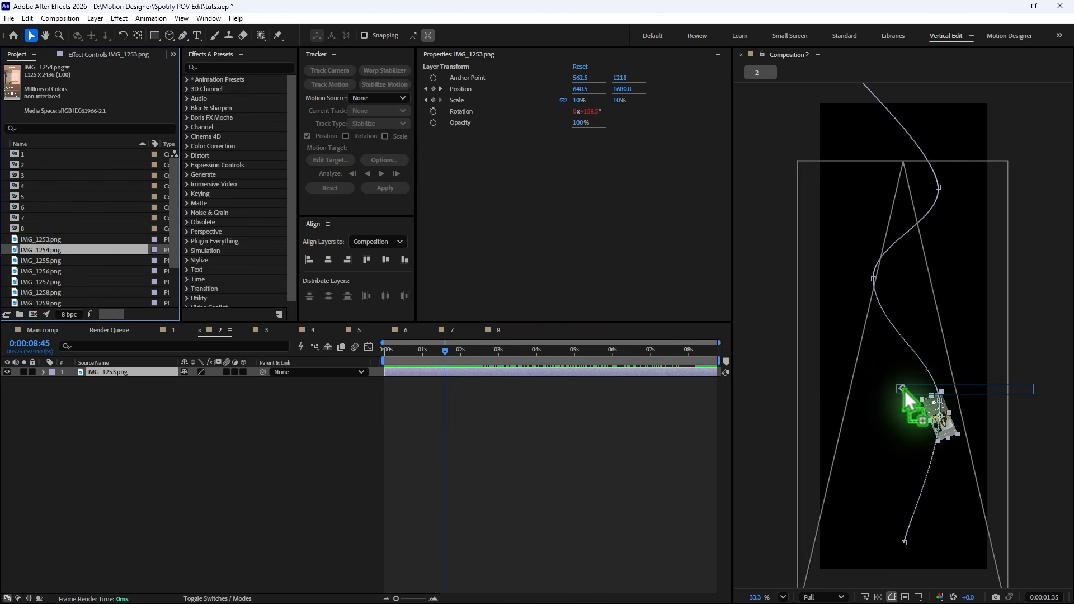
key("ctrl+z")
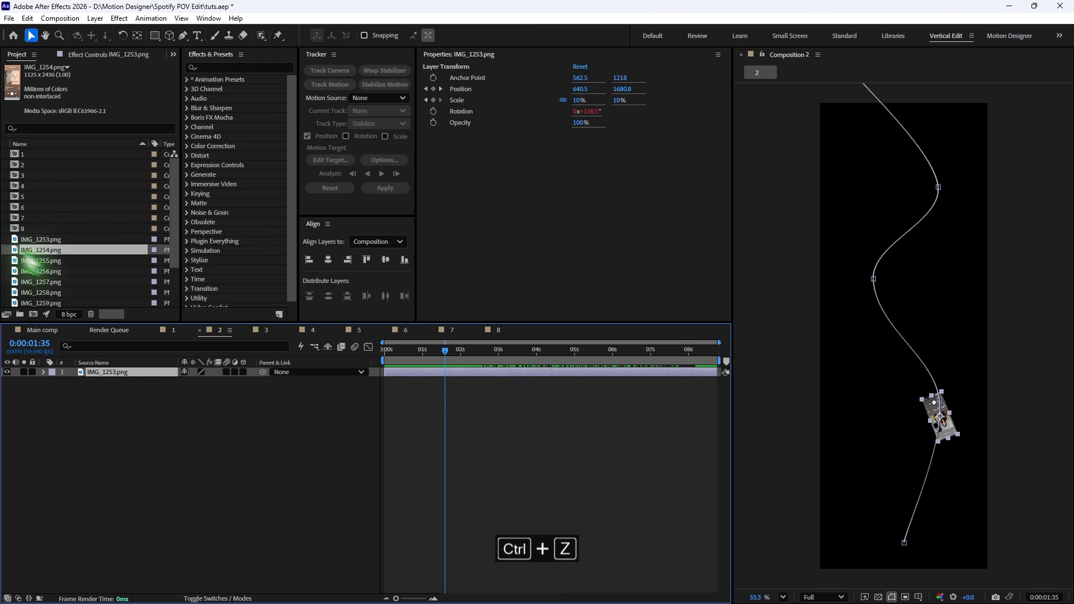
left_click_drag(30, 263, 940, 403)
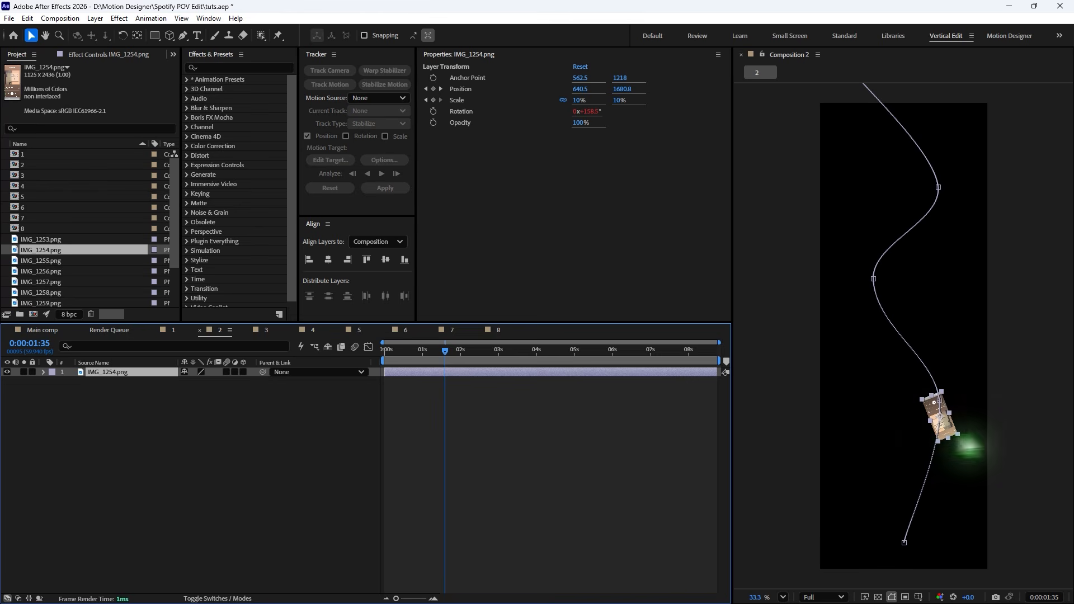
- In precomp 3, replace the screenshot layer's source with IMG_1255.png
left_click(266, 331)
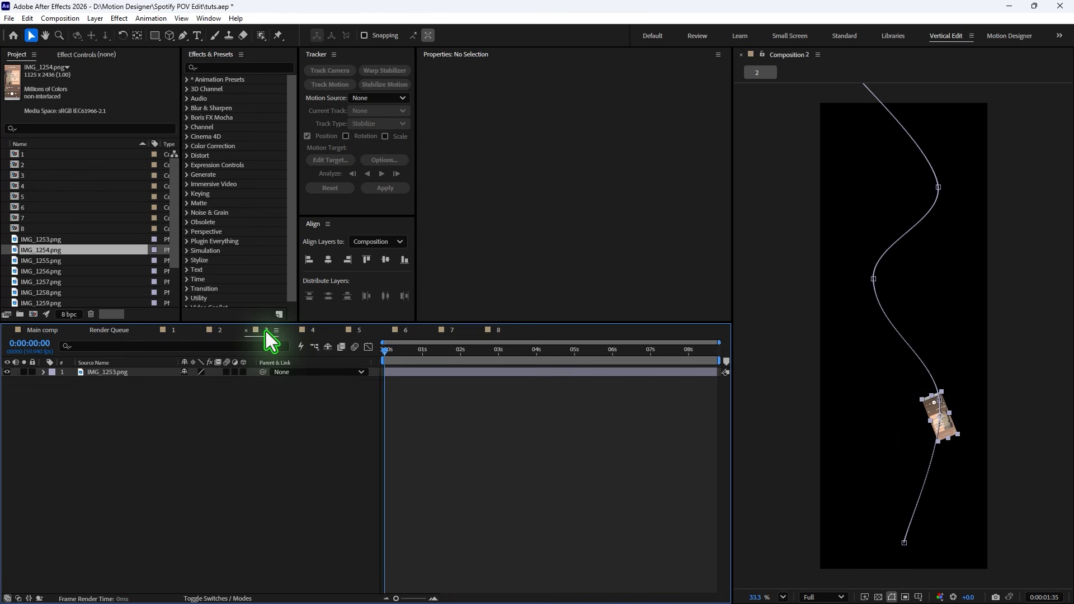
left_click(124, 370)
left_click_drag(24, 260, 855, 415)
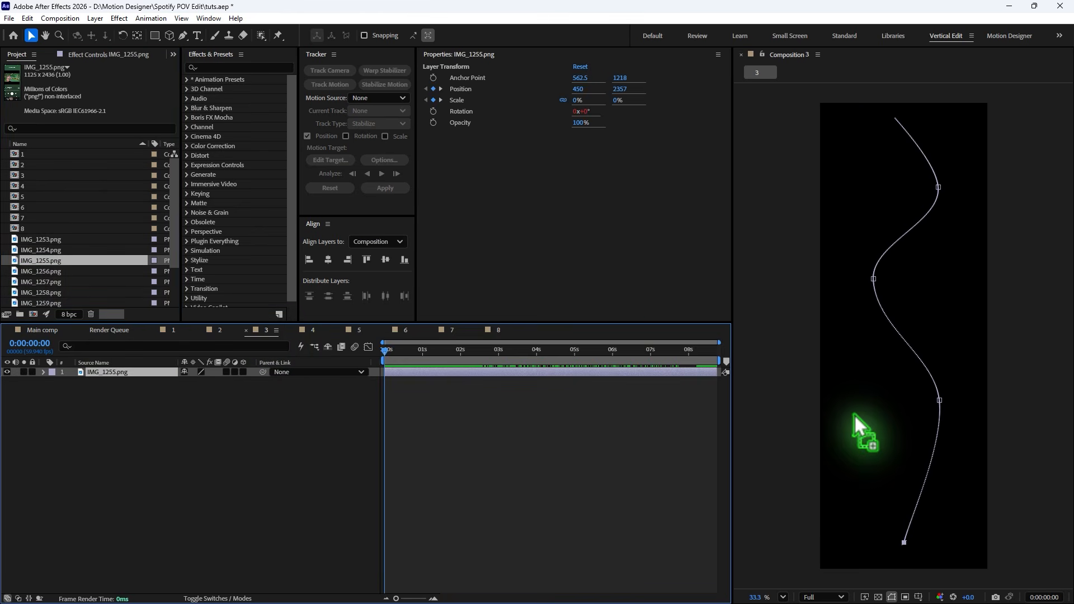
- In precomp 4, replace the screenshot layer's source with IMG_1256.png
left_click(313, 331)
left_click(470, 352)
left_click(116, 371)
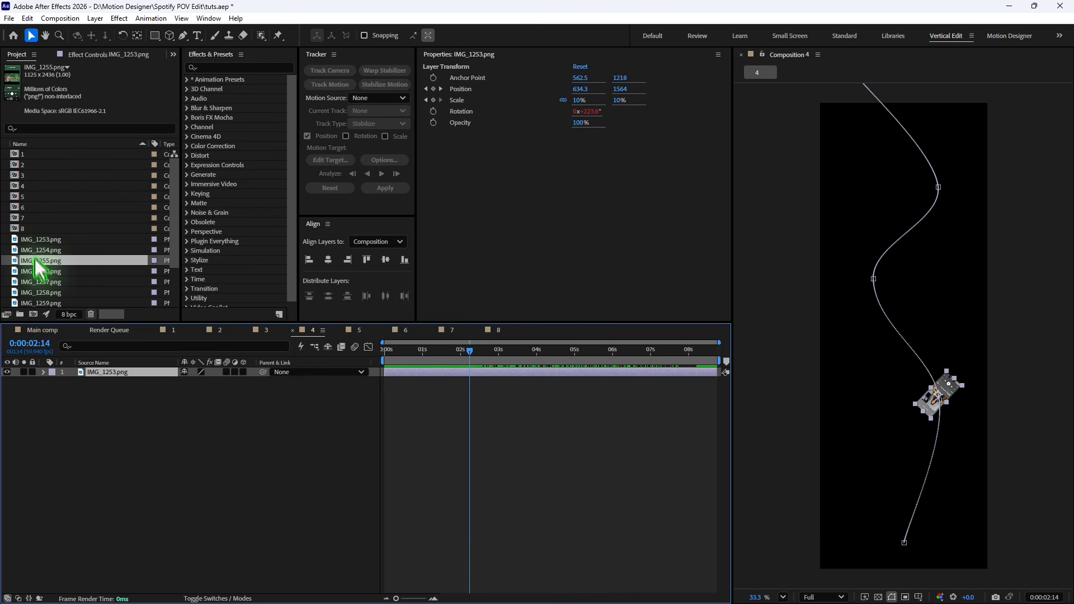
left_click(42, 272)
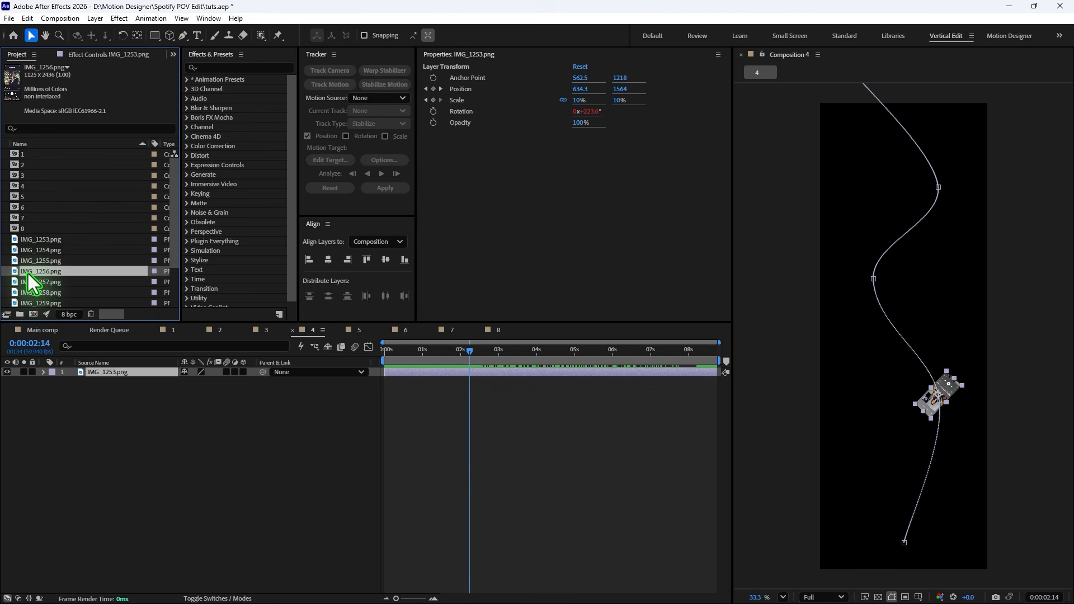
left_click(73, 264)
key("ctrl+z")
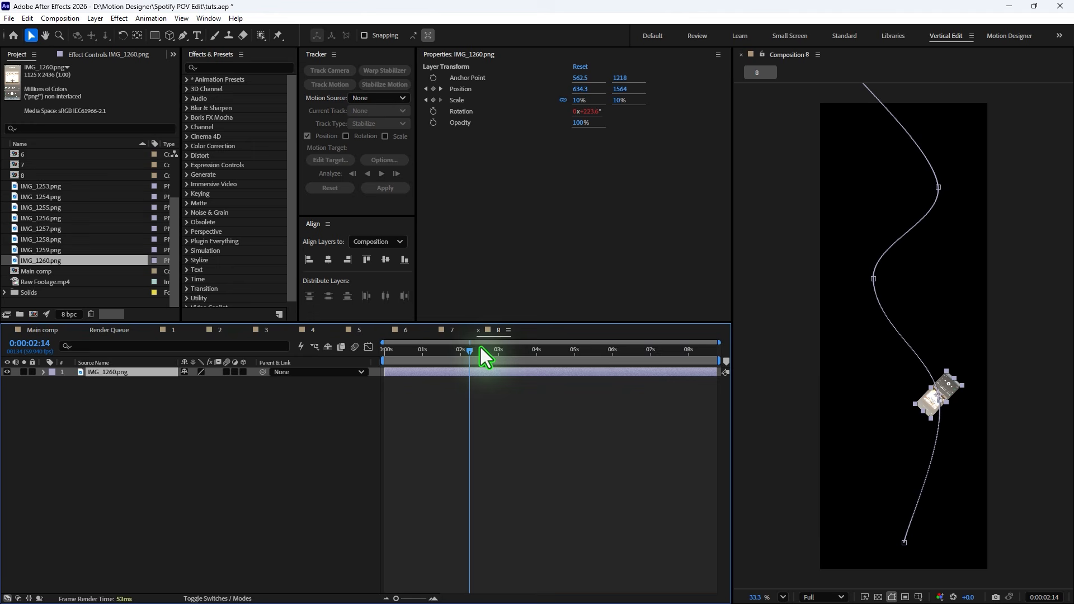
- In Main comp, replace layer 9's source with precomp 2
left_click(83, 330)
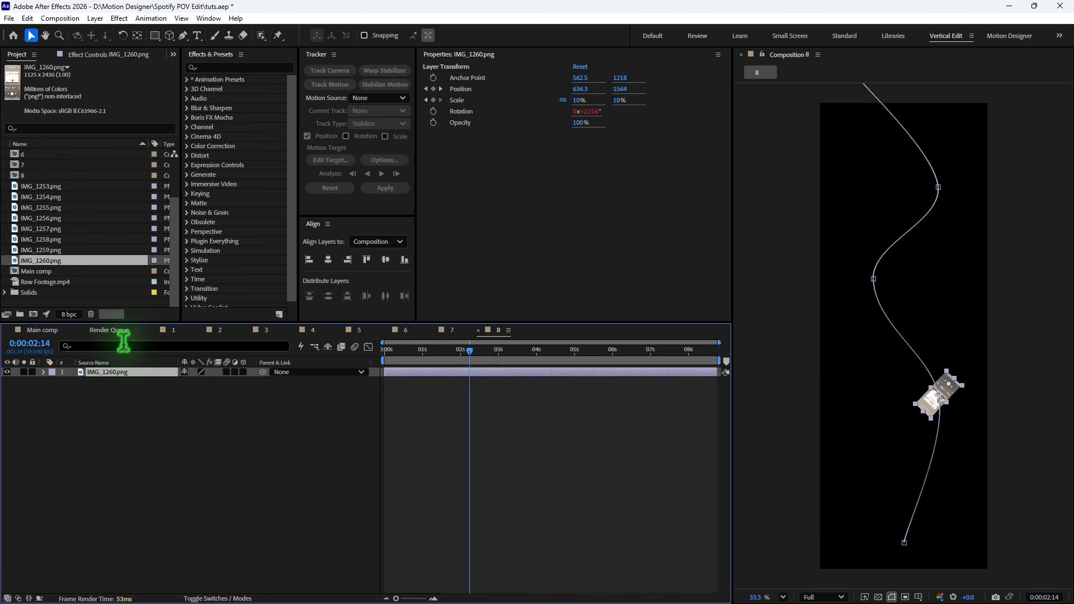
left_click(39, 330)
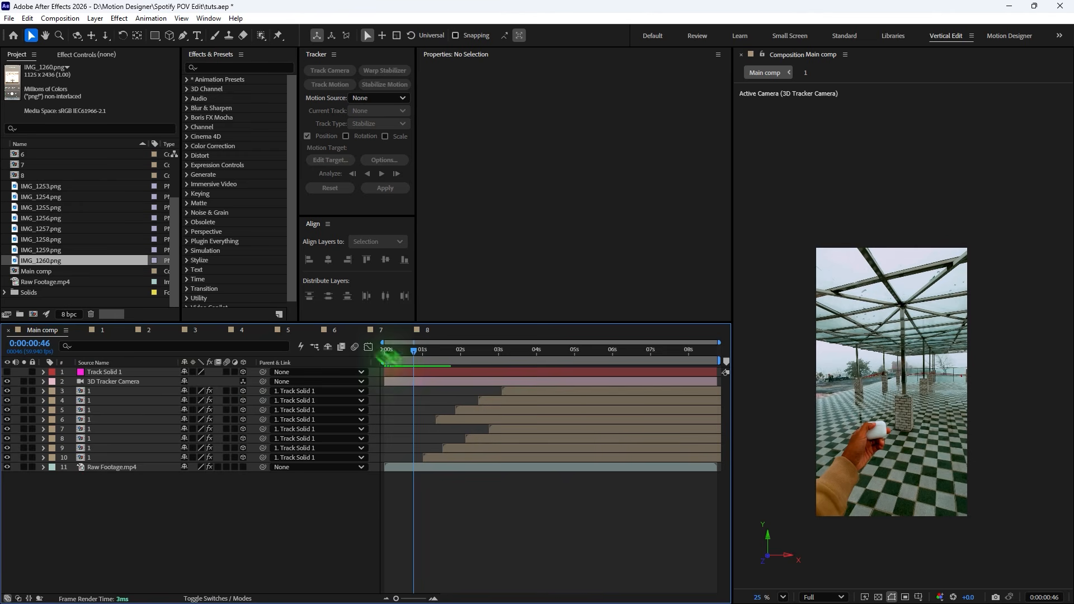
left_click_drag(414, 354, 524, 391)
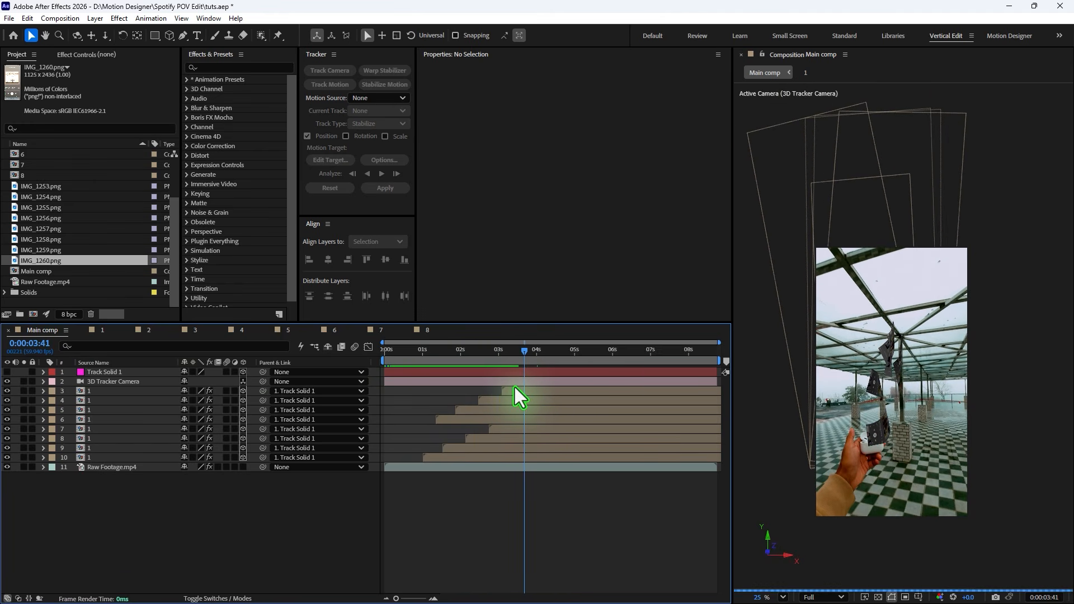
left_click(449, 458)
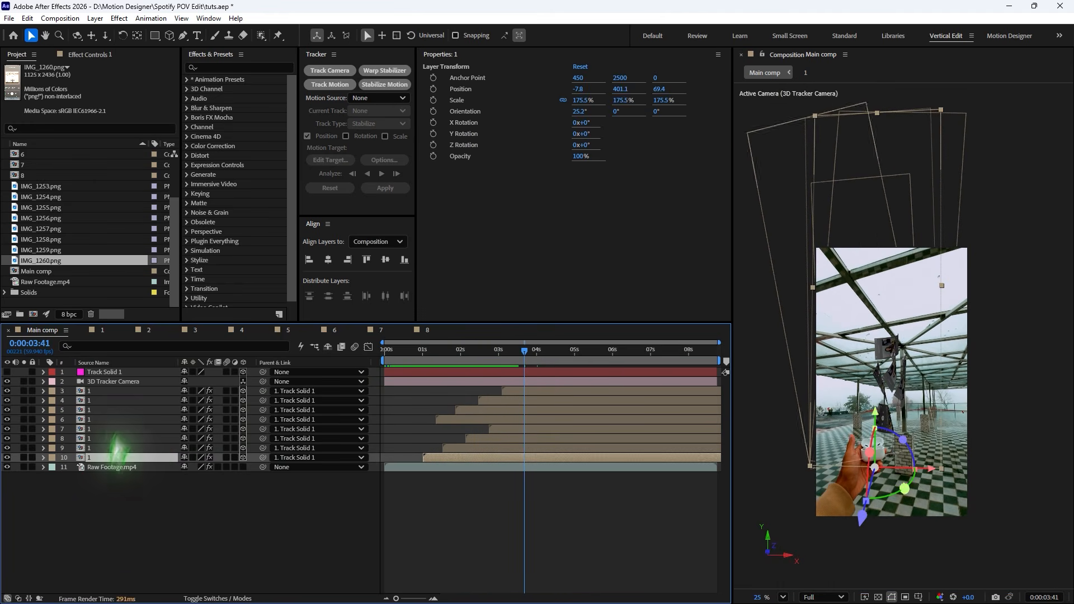
scroll(92, 263, "up", 2)
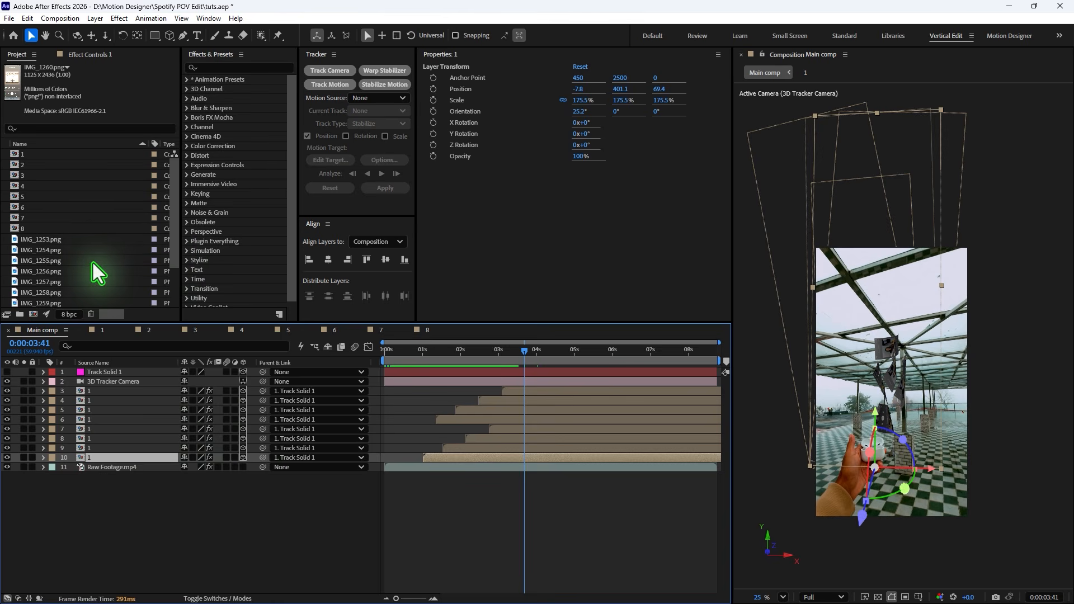
left_click(28, 166)
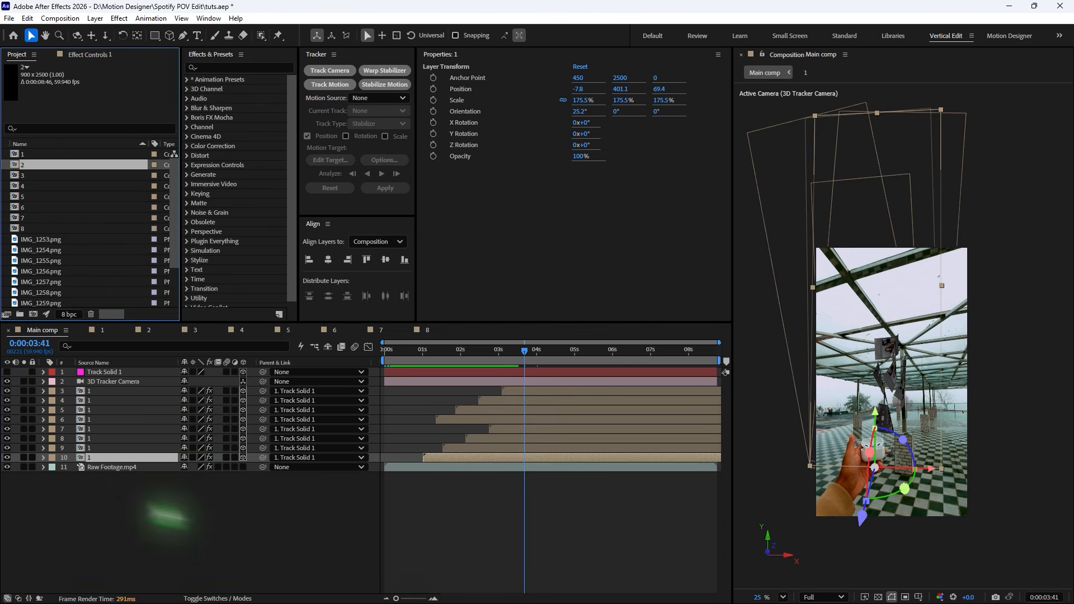
left_click(98, 448)
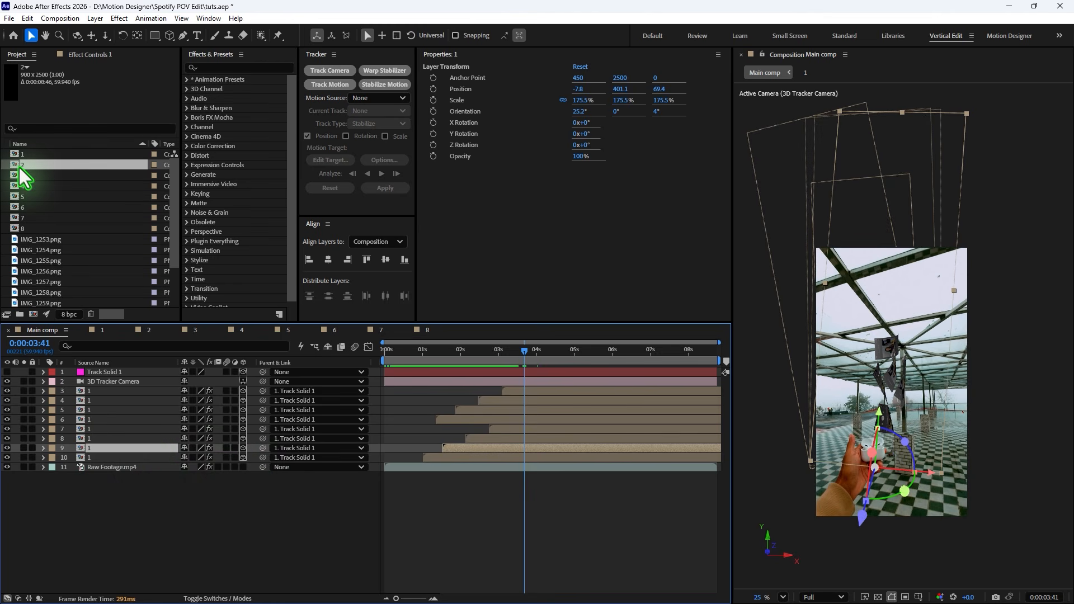
left_click_drag(16, 173, 879, 372)
scroll(878, 372, "up", 2)
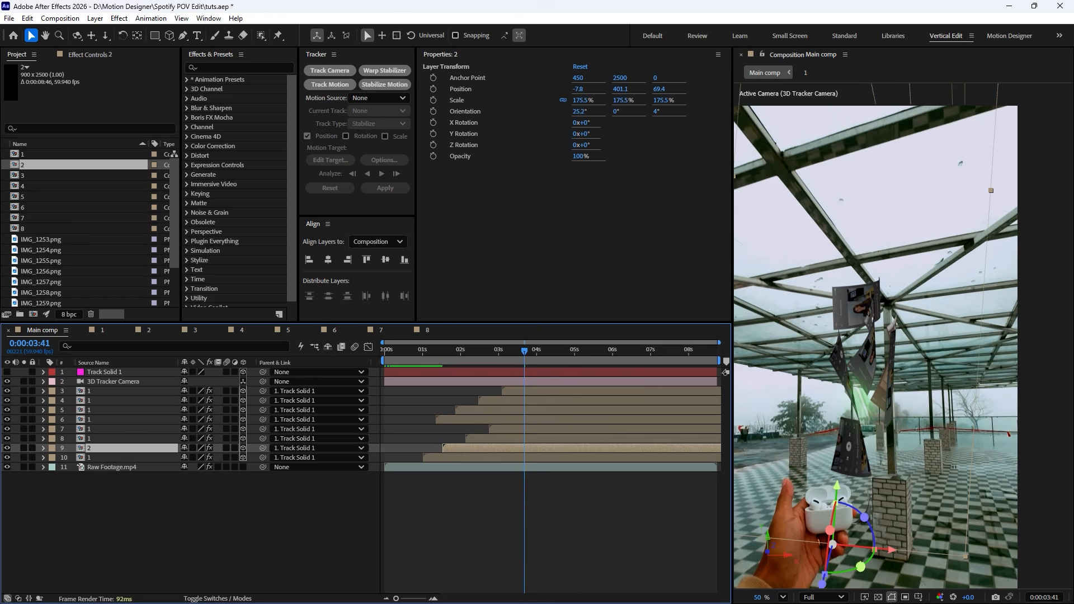
- Replace layer 8's source with precomp 3 and layer 7's source with precomp 4
left_click(93, 439)
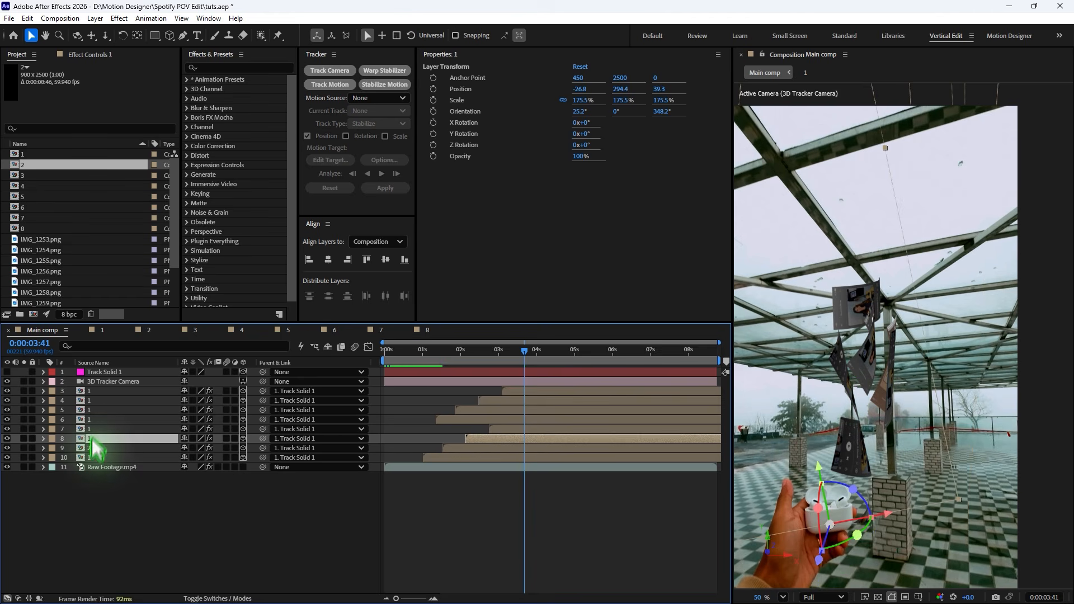
left_click_drag(19, 175, 865, 386)
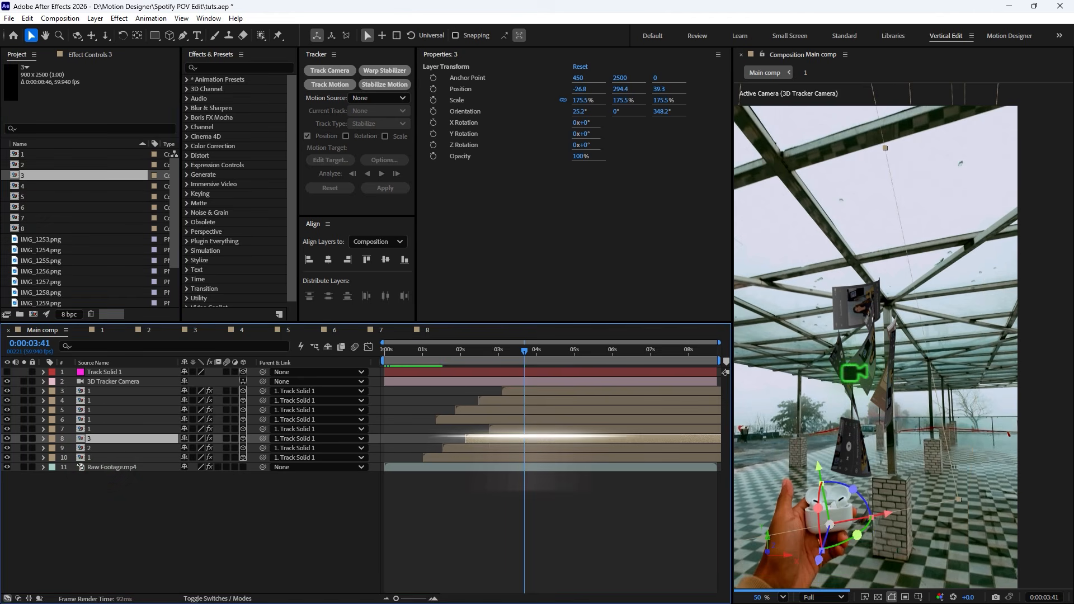
left_click(88, 429)
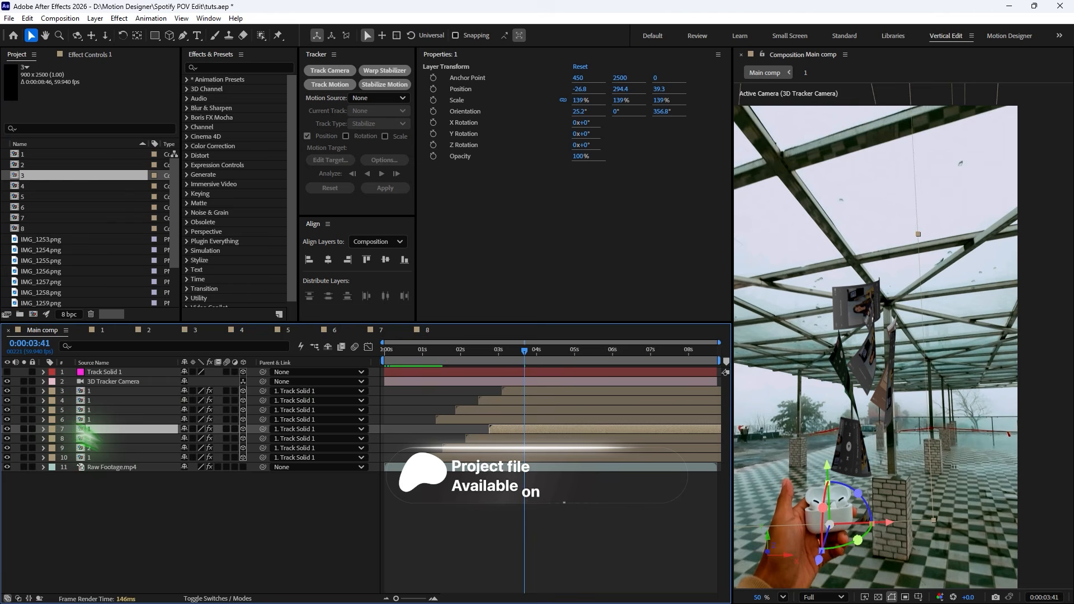
left_click(33, 187)
left_click_drag(22, 193, 106, 431)
- Replace layers 6 through 3 with precomps 5, 6, 7 and 8 respectively
left_click(102, 420)
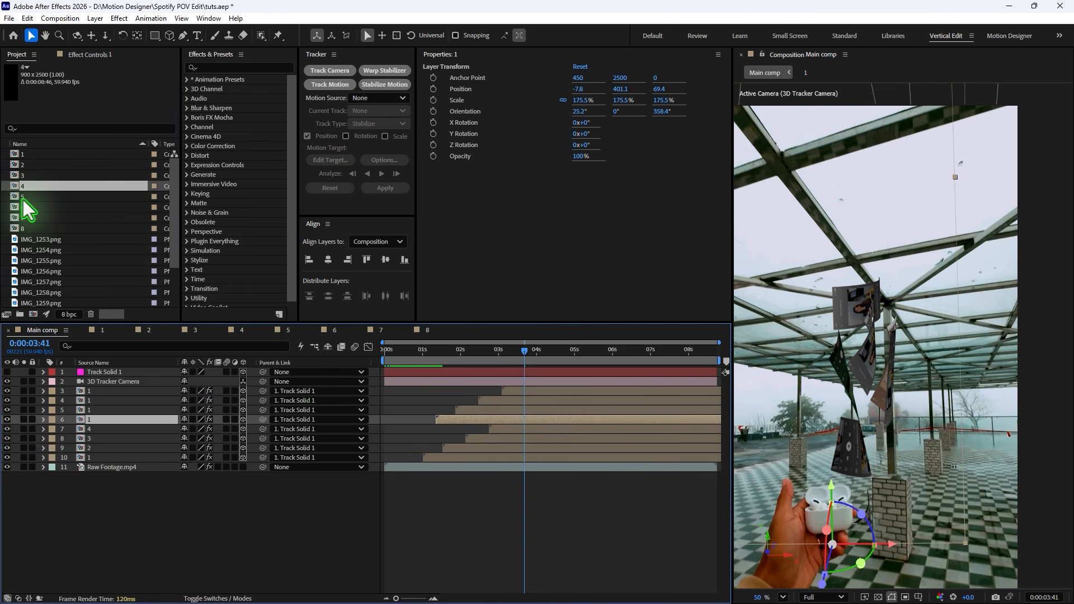
left_click(54, 196)
left_click_drag(22, 197, 166, 412)
left_click(116, 410)
left_click(117, 401)
left_click(116, 391)
left_click_drag(21, 219, 549, 390)
key("ctrl+z")
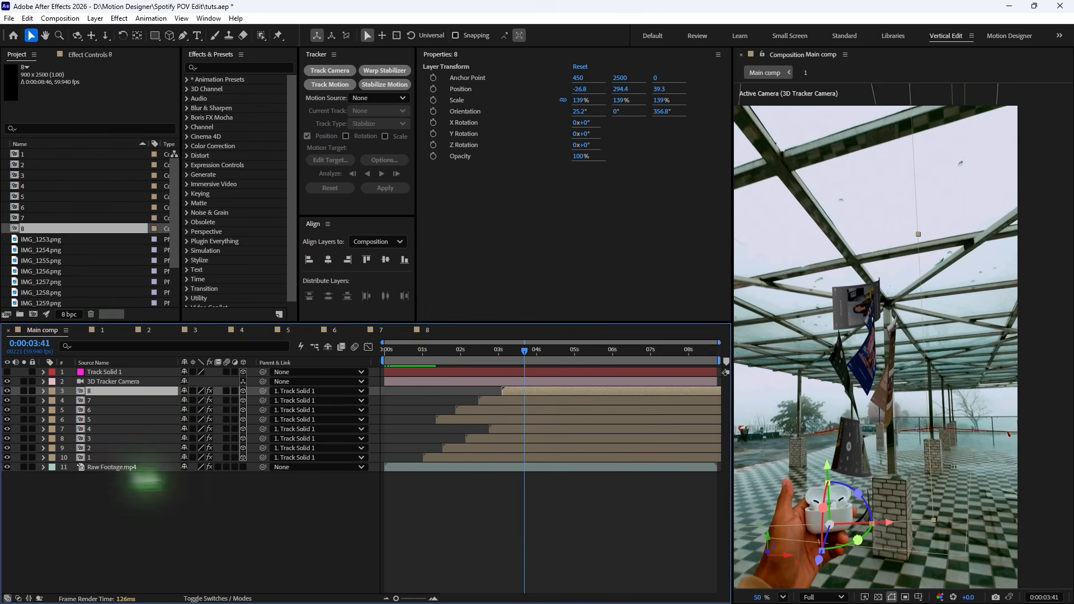
- Select each copy layer from 10 up to 3 in turn to check its transform properties
left_click(91, 458)
left_click(91, 448)
left_click(91, 438)
left_click(94, 429)
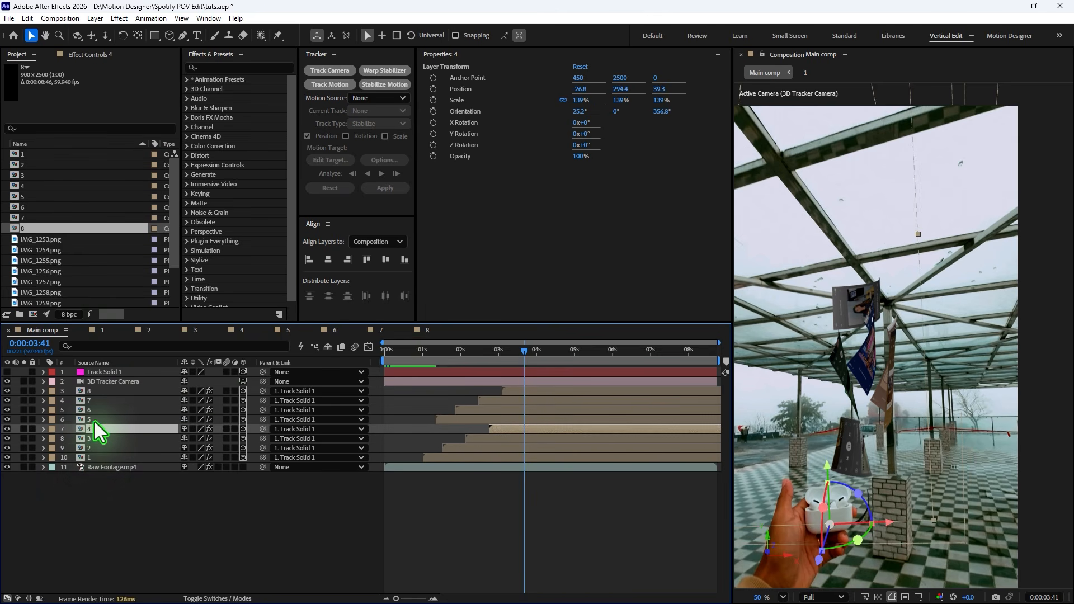
left_click(95, 419)
left_click(96, 409)
left_click(98, 401)
left_click(102, 391)
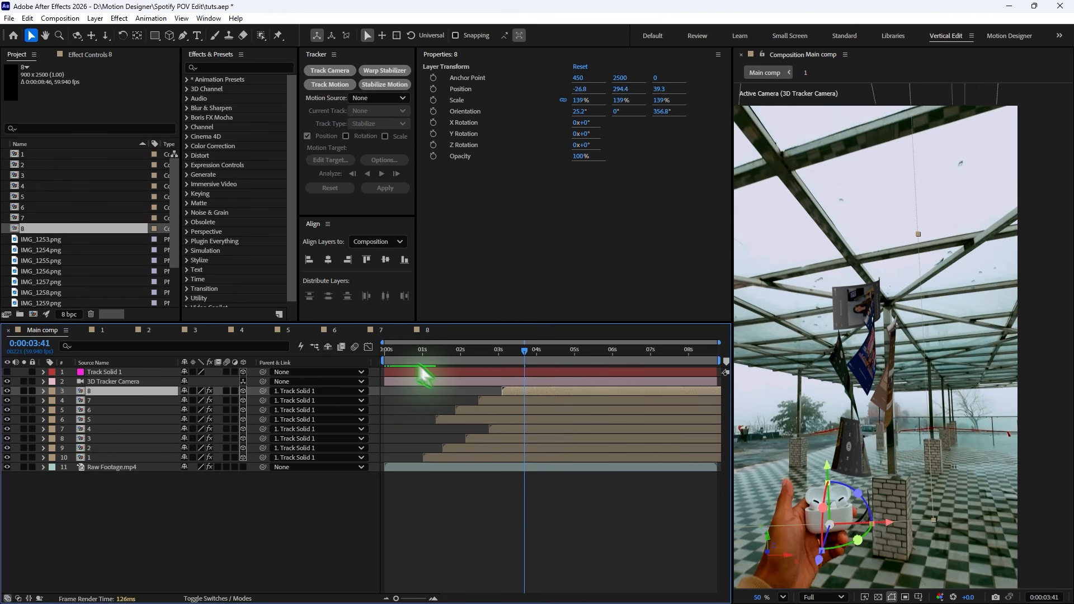
- Open precomp 5 from Main comp and reveal its screenshot layer's animated properties
left_click_drag(420, 369, 450, 376)
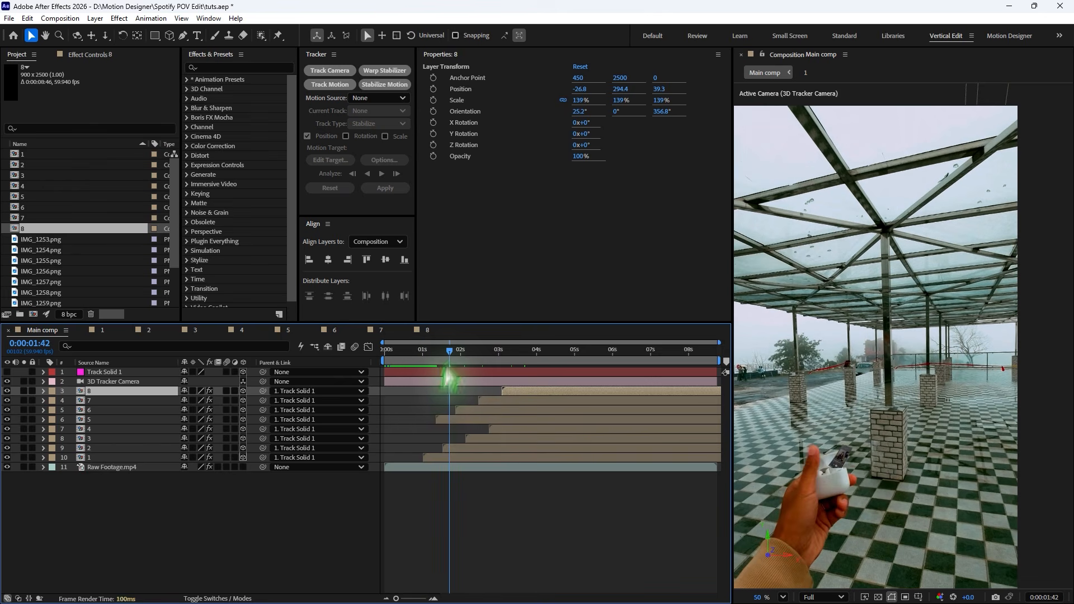
left_click(461, 421)
double_click(463, 421)
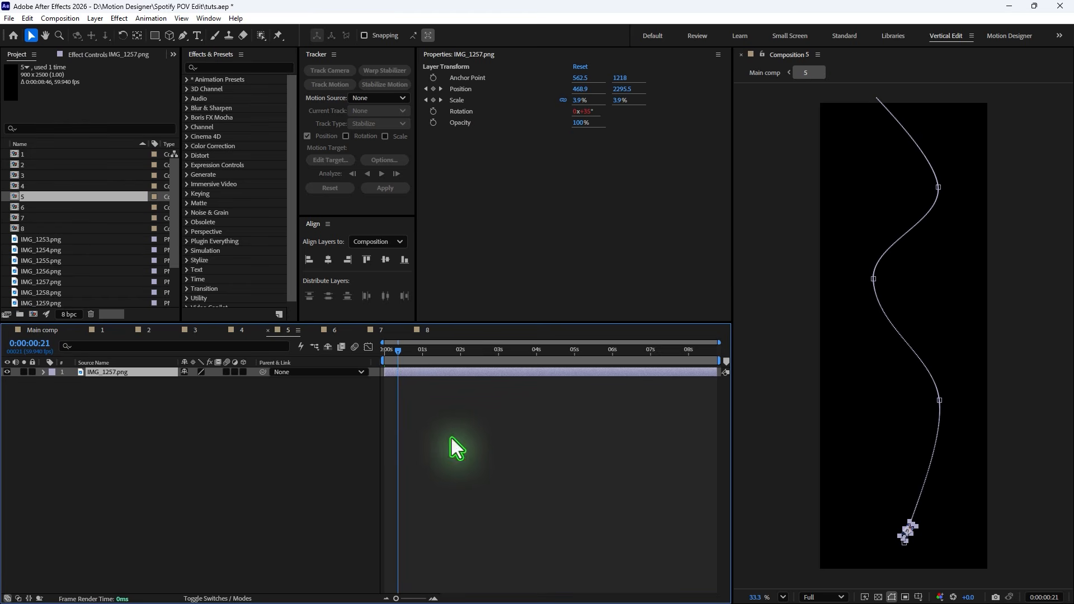
left_click_drag(426, 371, 429, 372)
key("u")
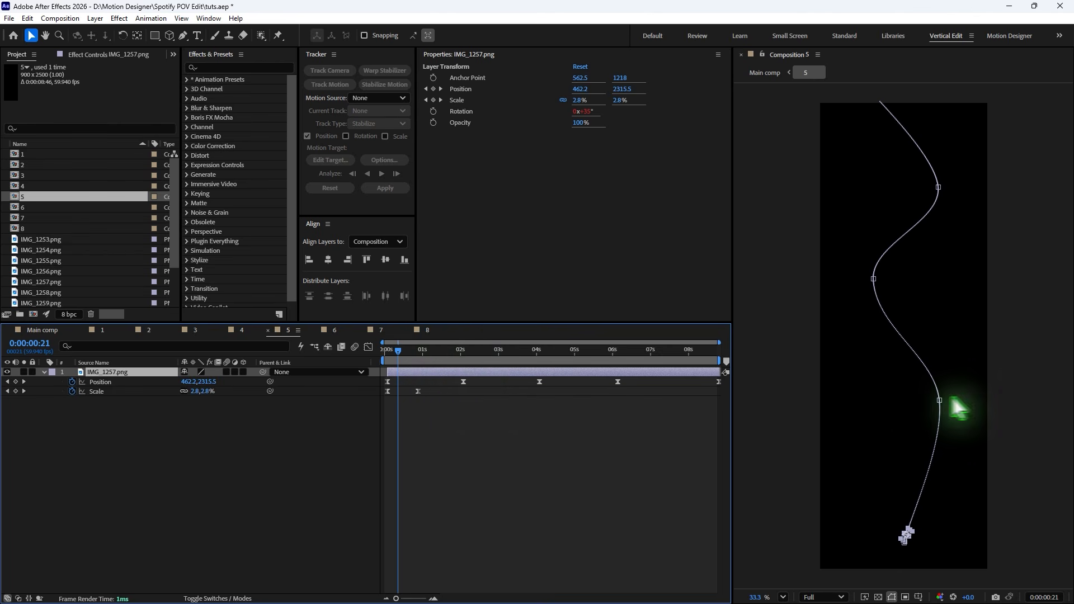
- In precomp 5, reshape the screenshot's motion path by moving its middle keyframe points to form a new S-curve
left_click_drag(940, 400, 881, 404)
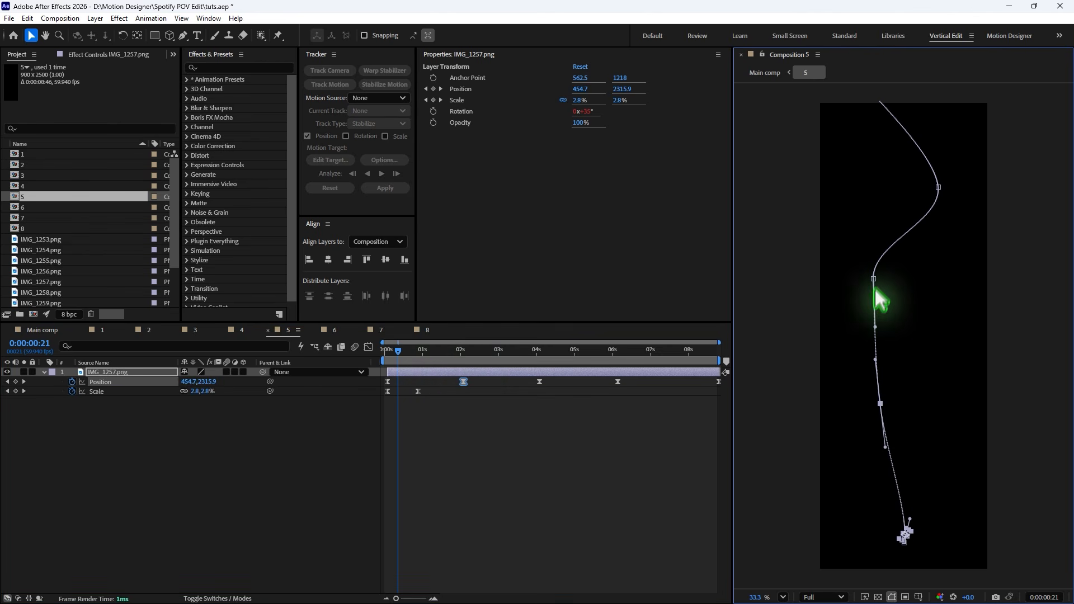
left_click_drag(874, 278, 924, 283)
scroll(905, 536, "down", 3)
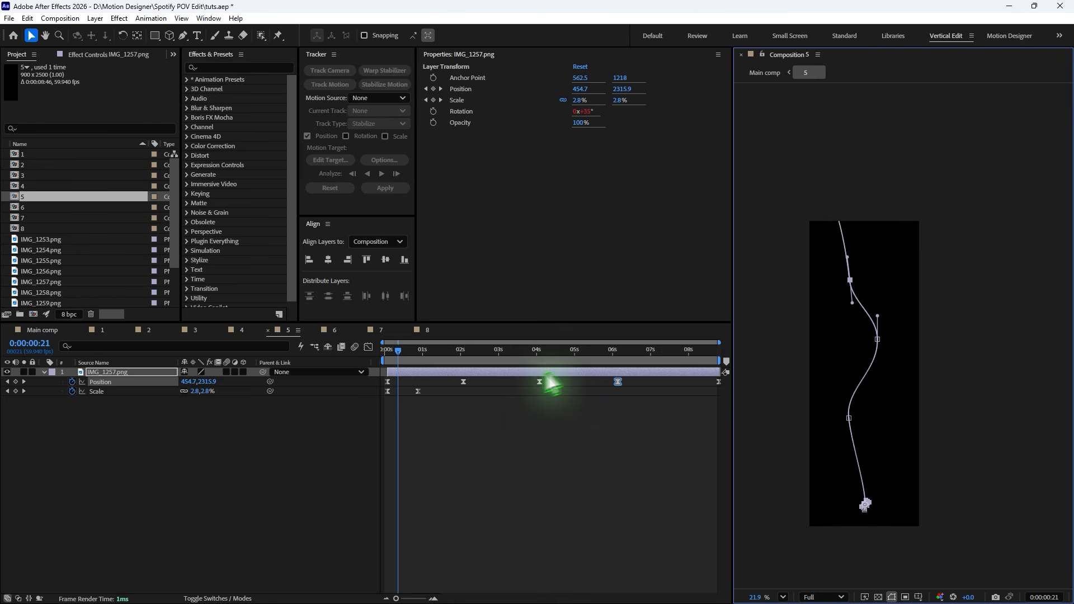
left_click(720, 382)
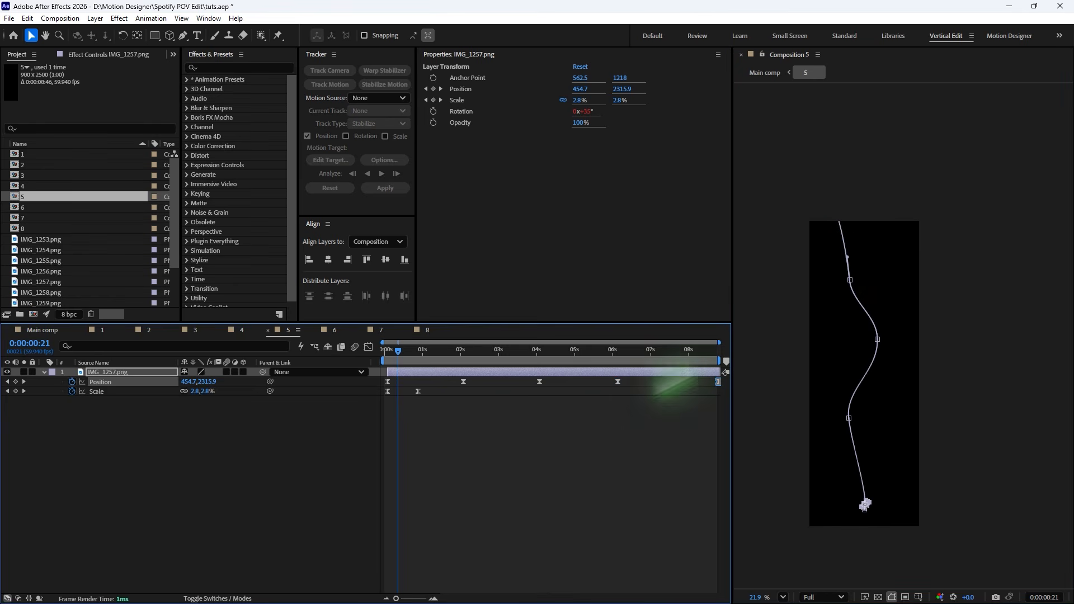
- Move the path's top end point to the right and adjust the bezier handles to smooth the curve
left_click_drag(399, 350, 547, 380)
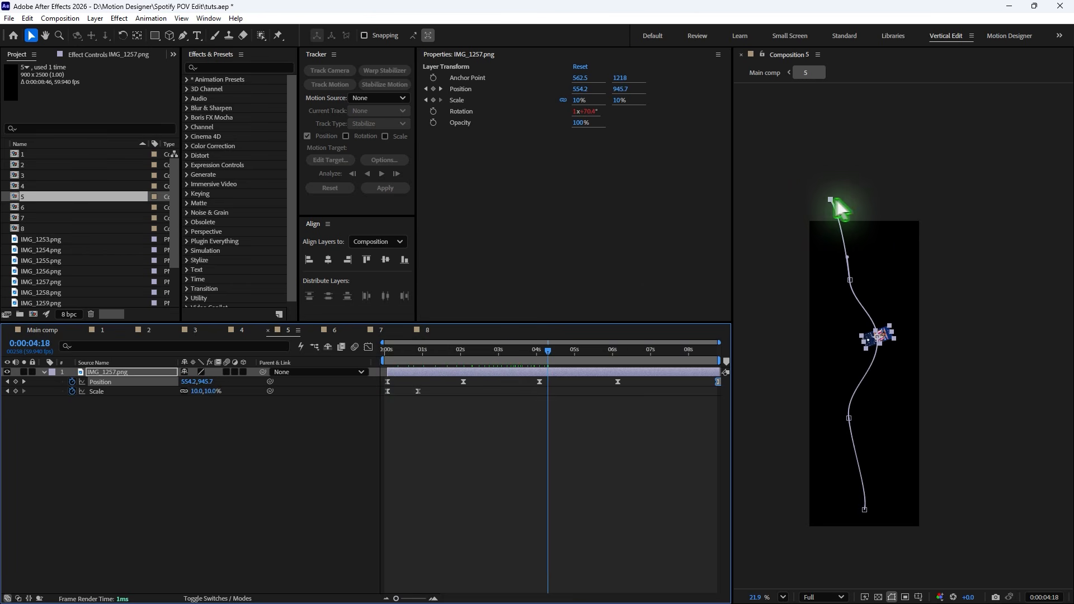
left_click_drag(831, 199, 871, 194)
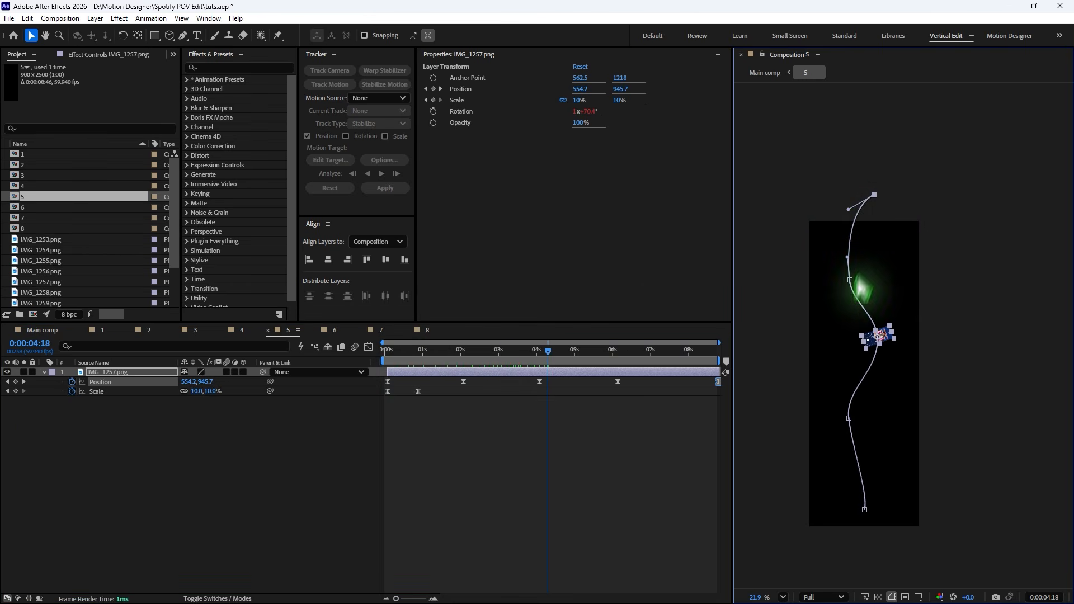
left_click_drag(838, 278, 839, 278)
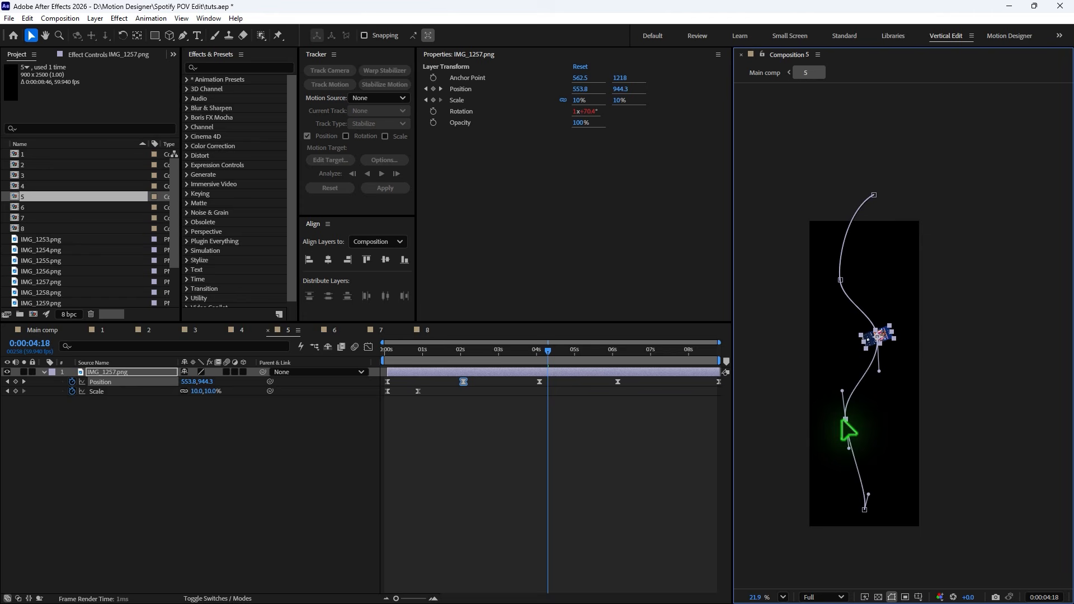
left_click_drag(843, 419, 843, 420)
left_click_drag(868, 494, 877, 486)
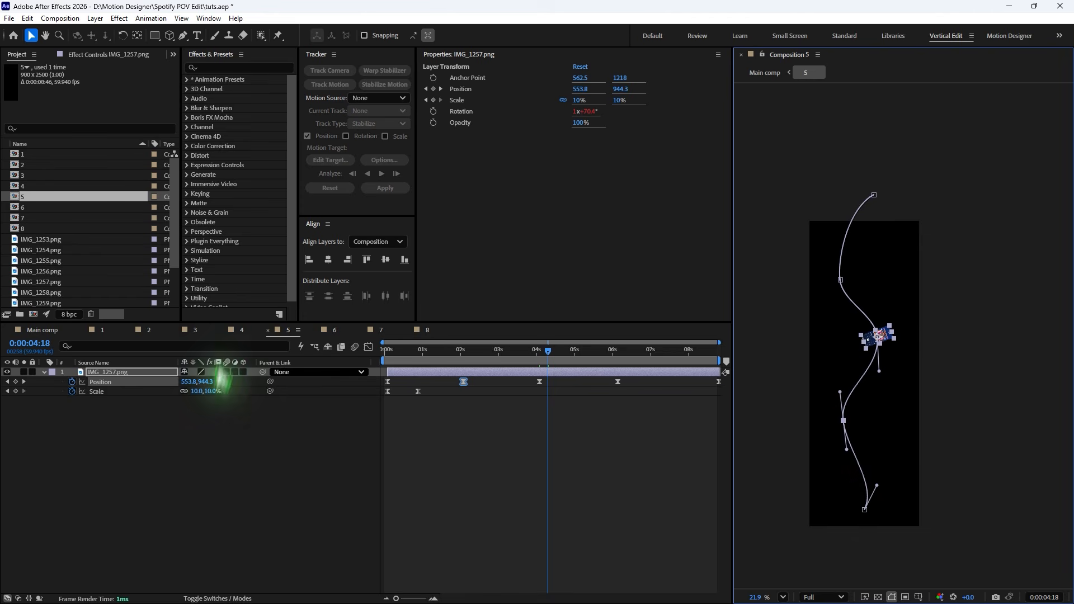
- Open precomp 7 and move its middle and bottom motion path points to change the screenshot's route
left_click(381, 330)
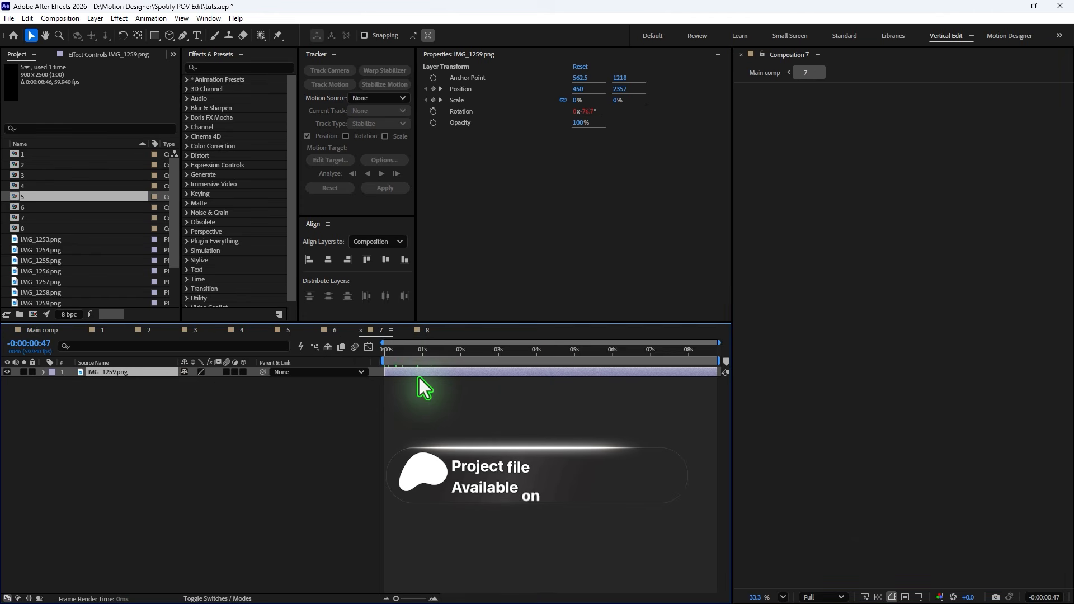
left_click(459, 351)
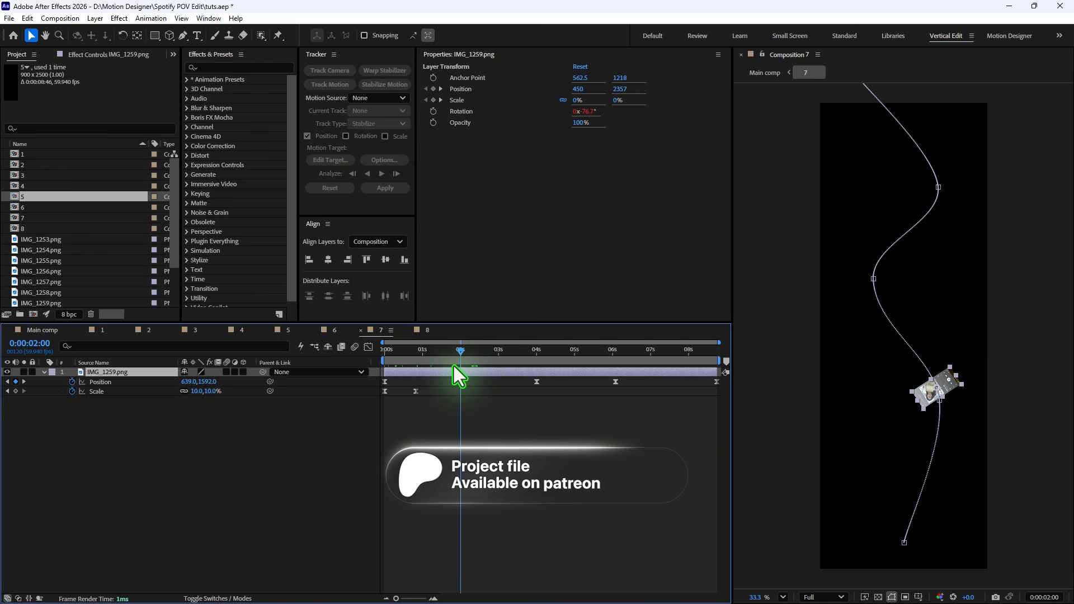
left_click_drag(873, 278, 905, 278)
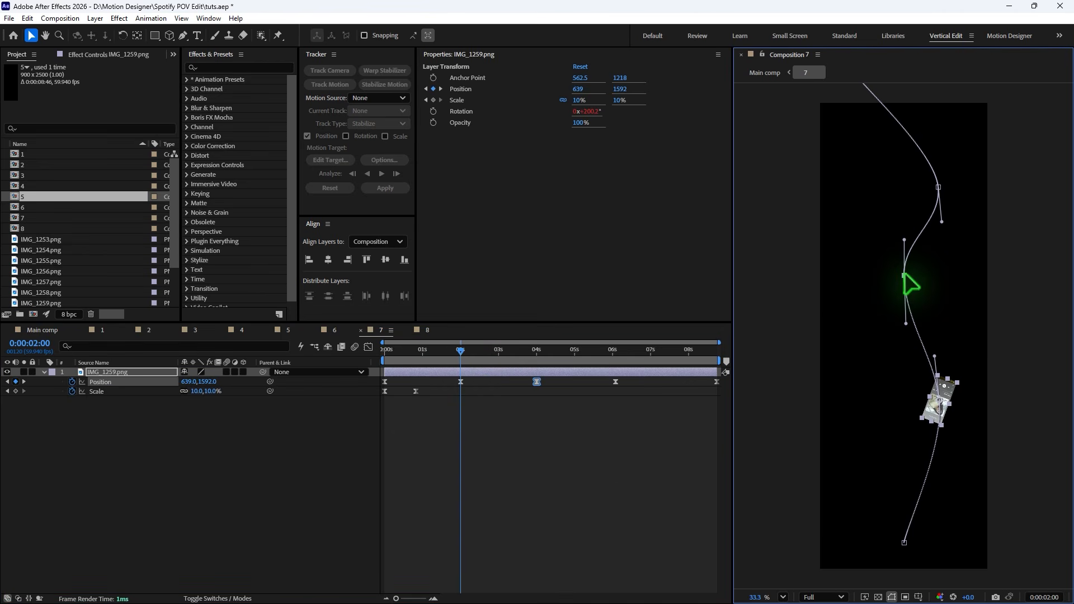
left_click_drag(941, 402, 909, 413)
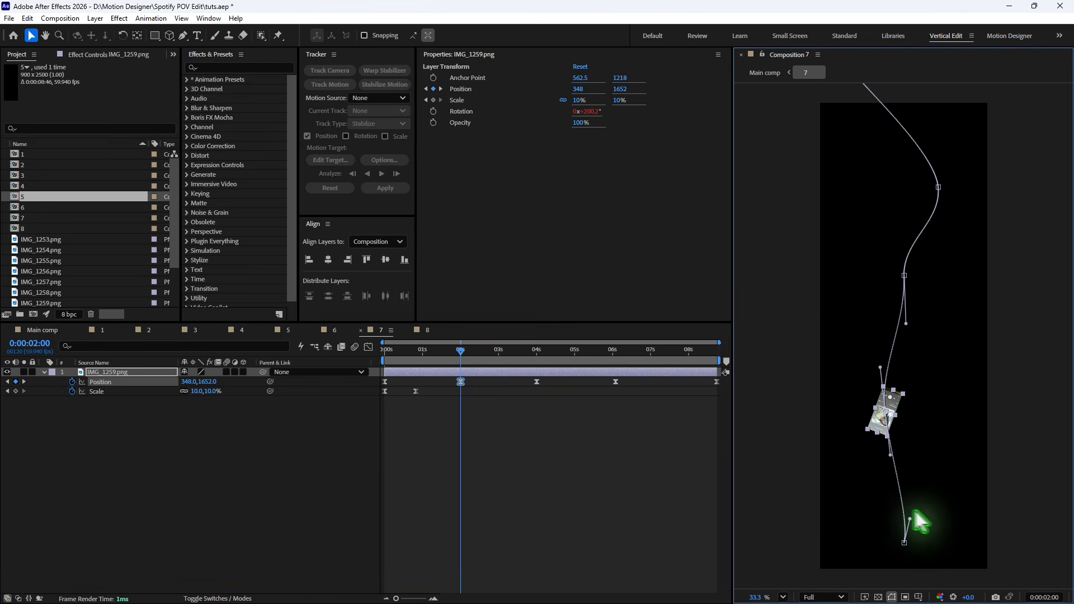
left_click_drag(946, 521, 904, 519)
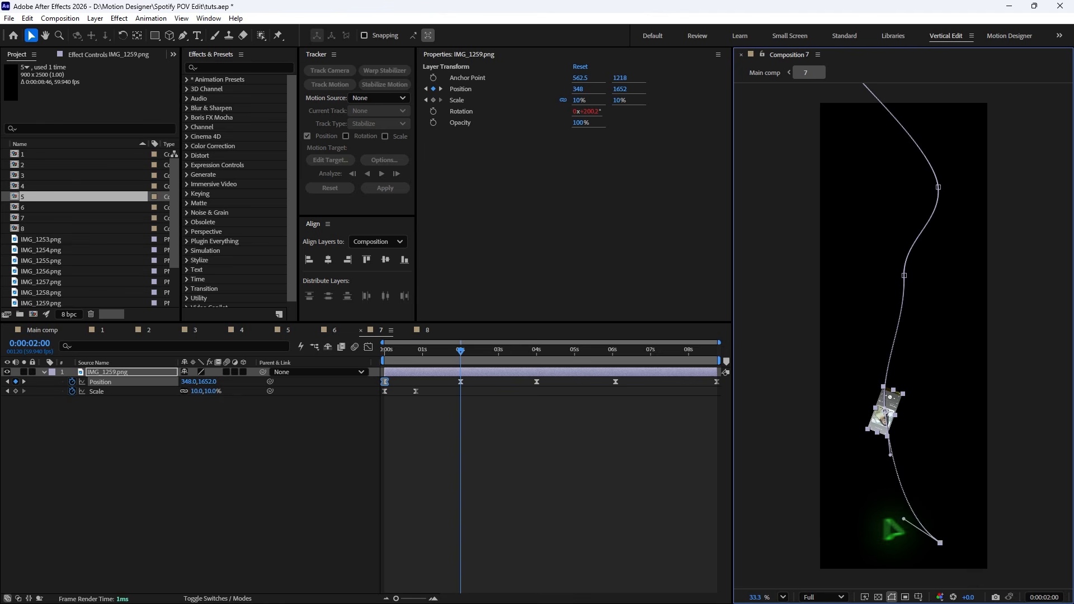
- Reshape the upper part of precomp 7's path, shifting its top point right and swinging the curve points across
scroll(923, 359, "up", 3)
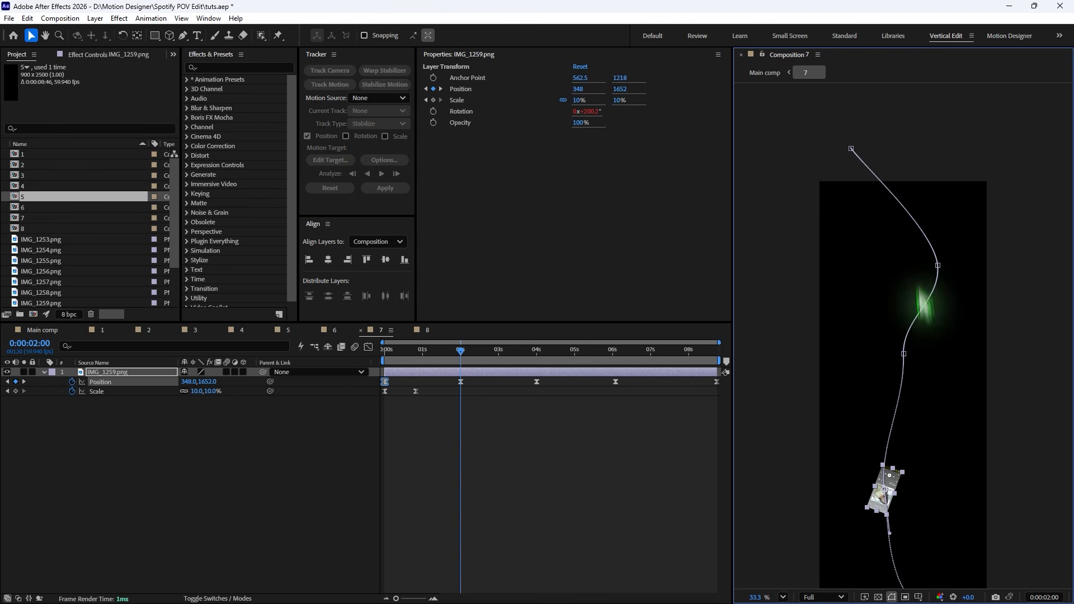
left_click_drag(904, 355, 874, 354)
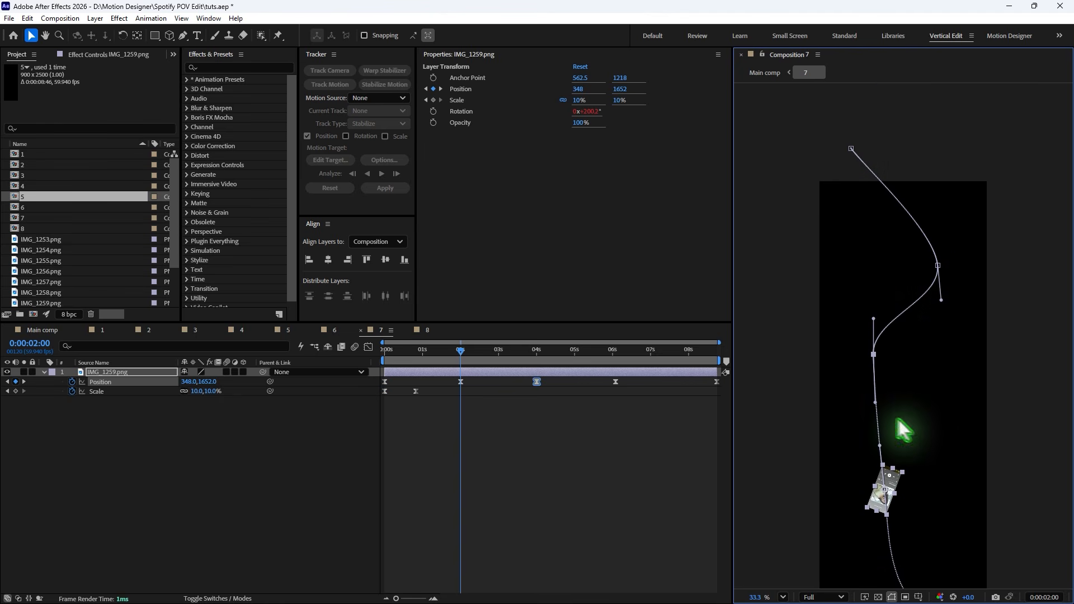
left_click_drag(851, 149, 918, 141)
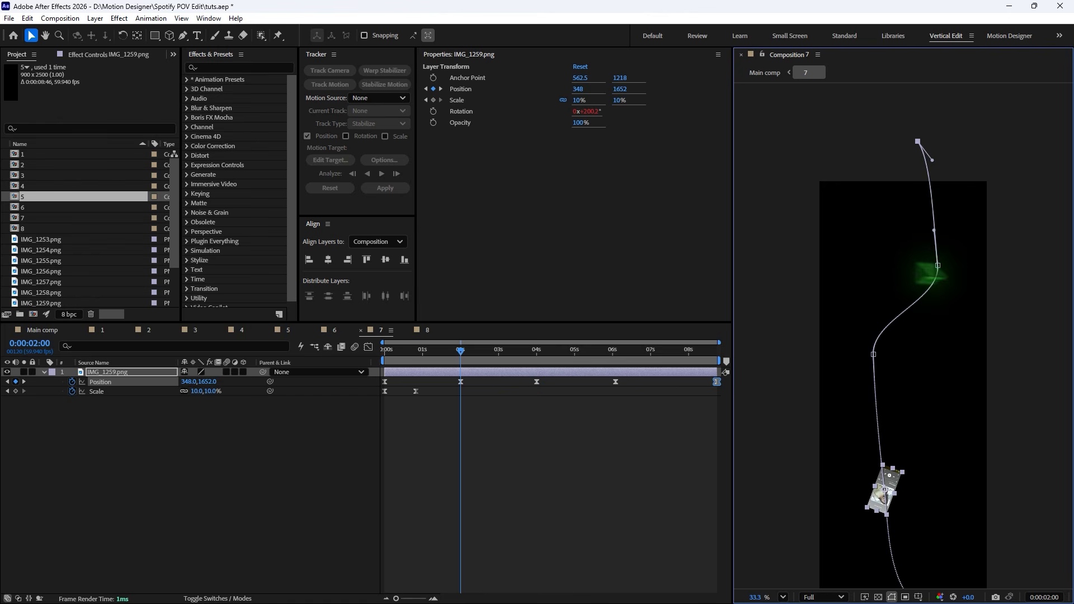
left_click_drag(937, 266, 848, 261)
left_click_drag(874, 354, 930, 364)
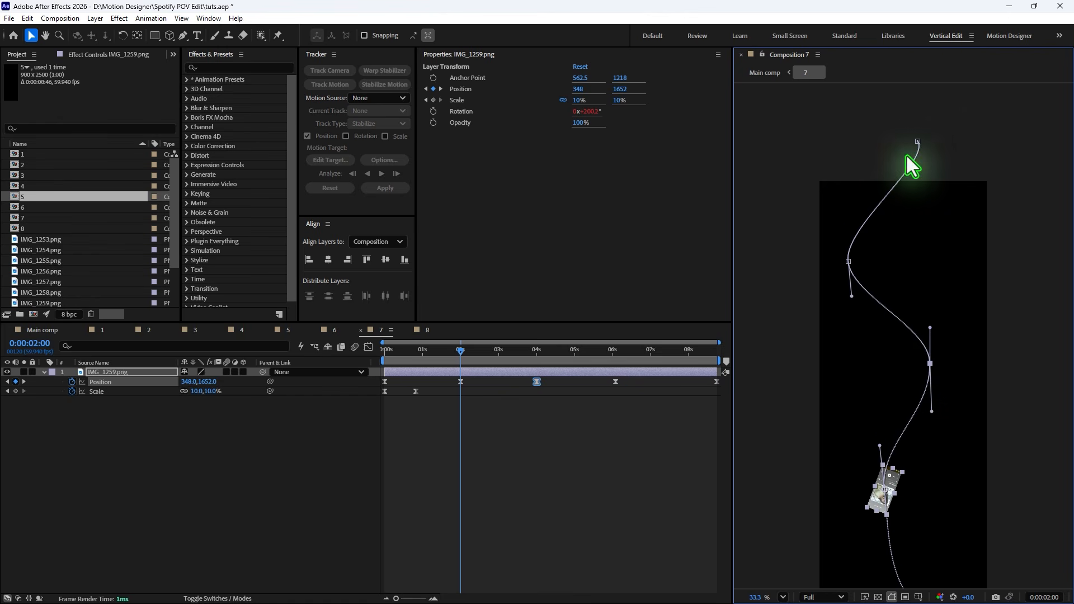
left_click_drag(918, 142, 921, 140)
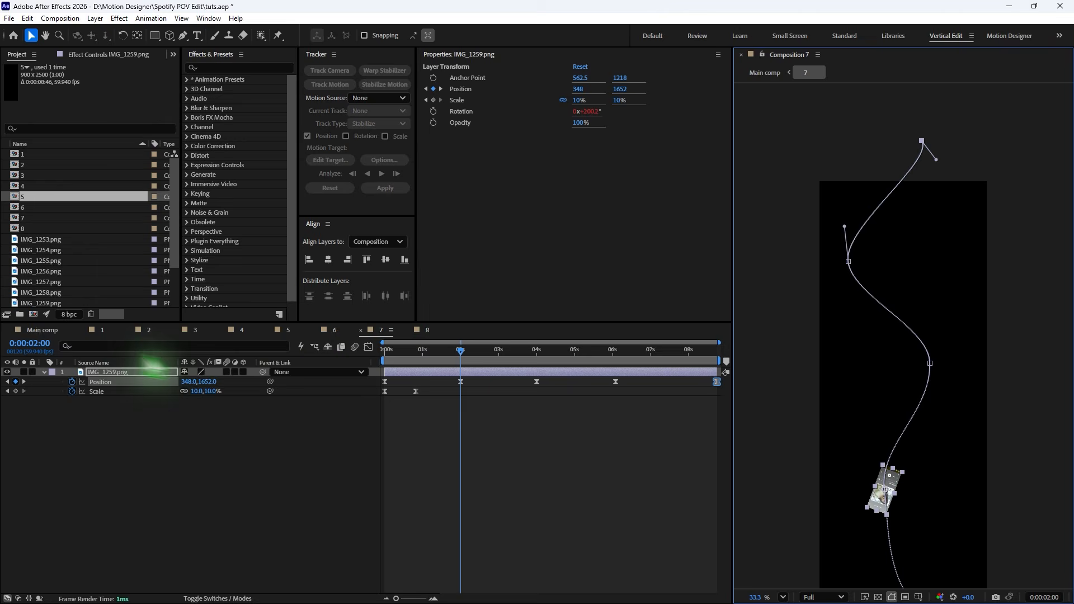
- Return to Main comp and enable motion blur for the screenshot copy layers 3 through 10 and the composition
left_click(39, 331)
left_click_drag(456, 391, 602, 358)
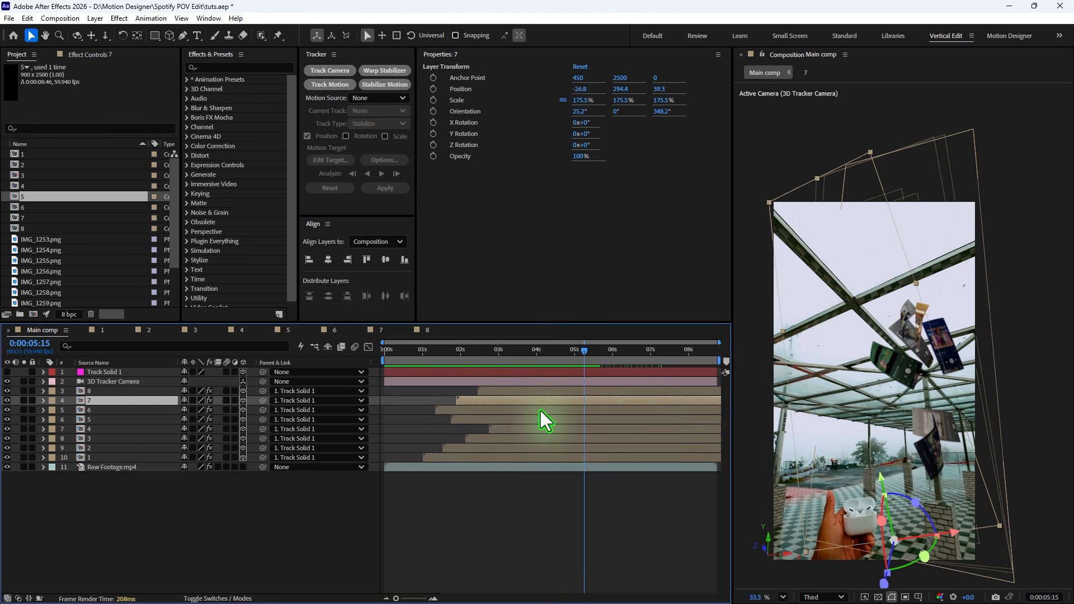
left_click_drag(441, 363, 483, 391)
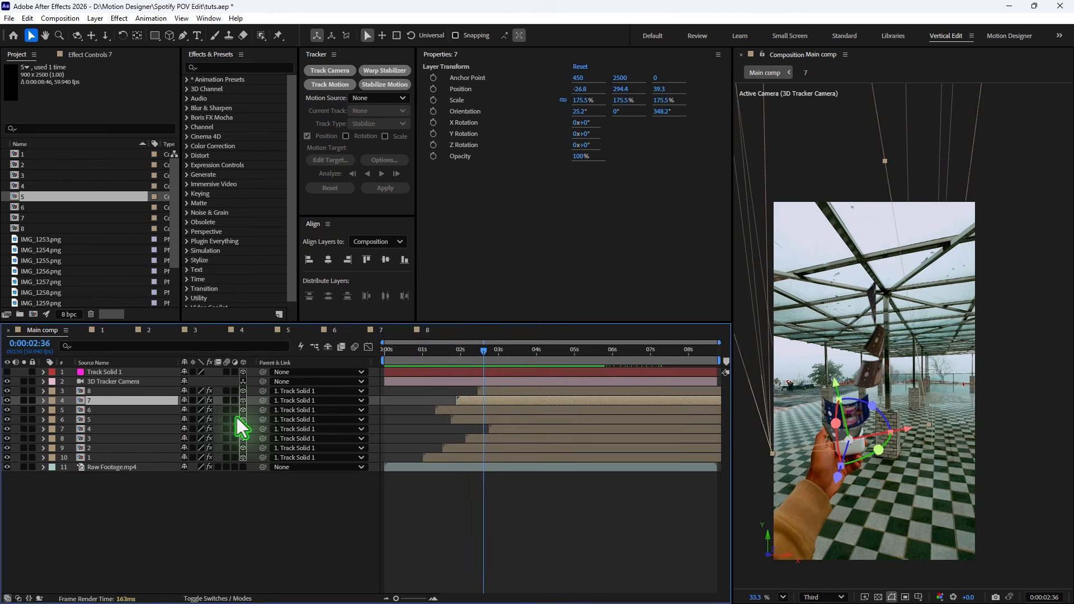
left_click(226, 393)
left_click_drag(227, 400, 234, 456)
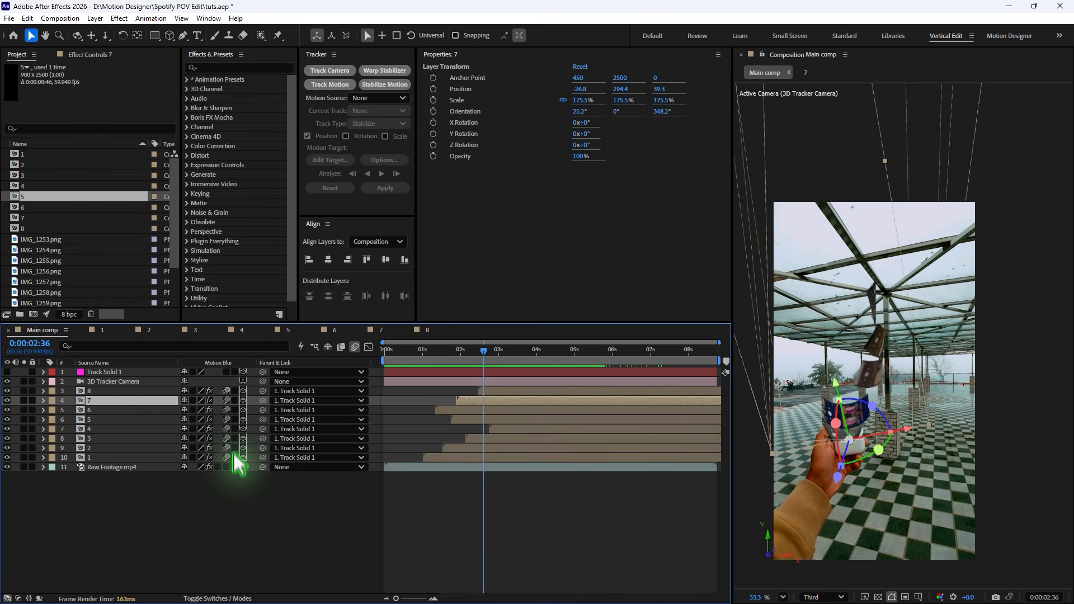
left_click(354, 346)
- Scrub through Main comp to preview the motion-blurred screenshots in the tracked footage
left_click_drag(413, 357, 528, 375)
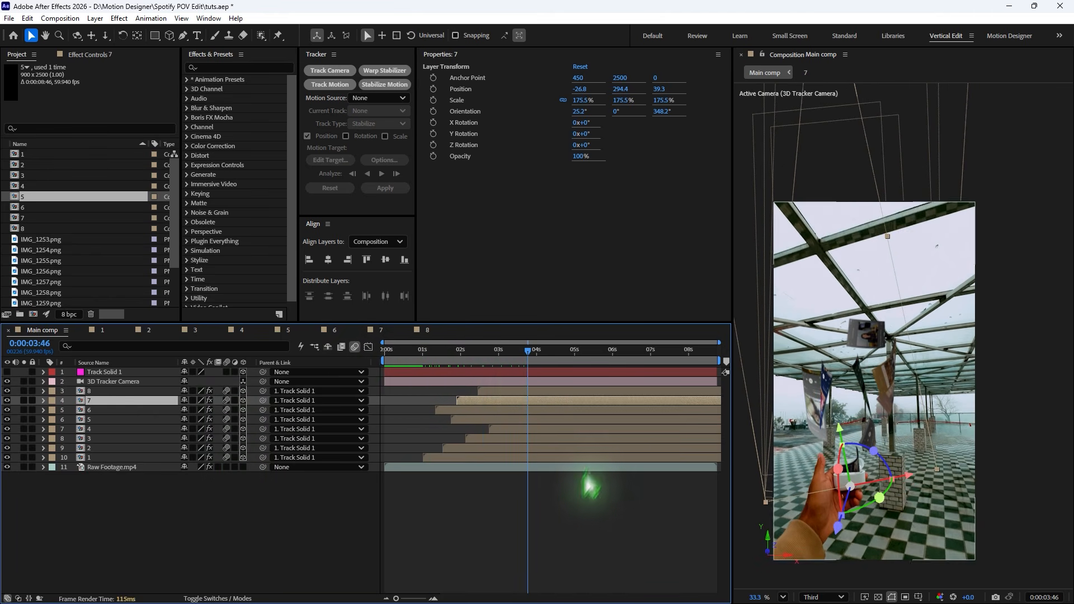
left_click(590, 510)
left_click_drag(438, 352, 504, 366)
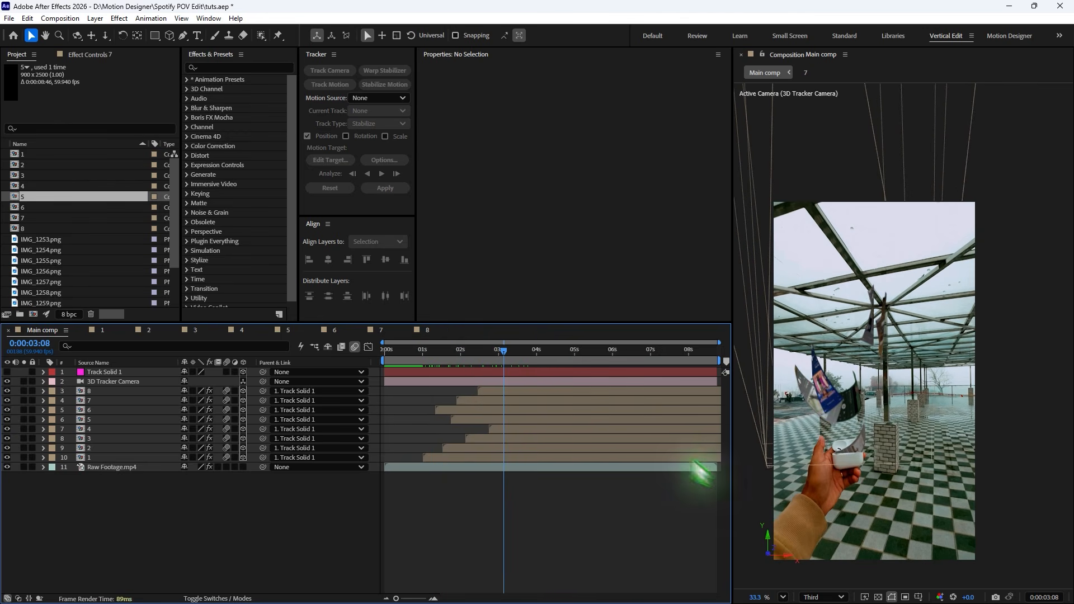